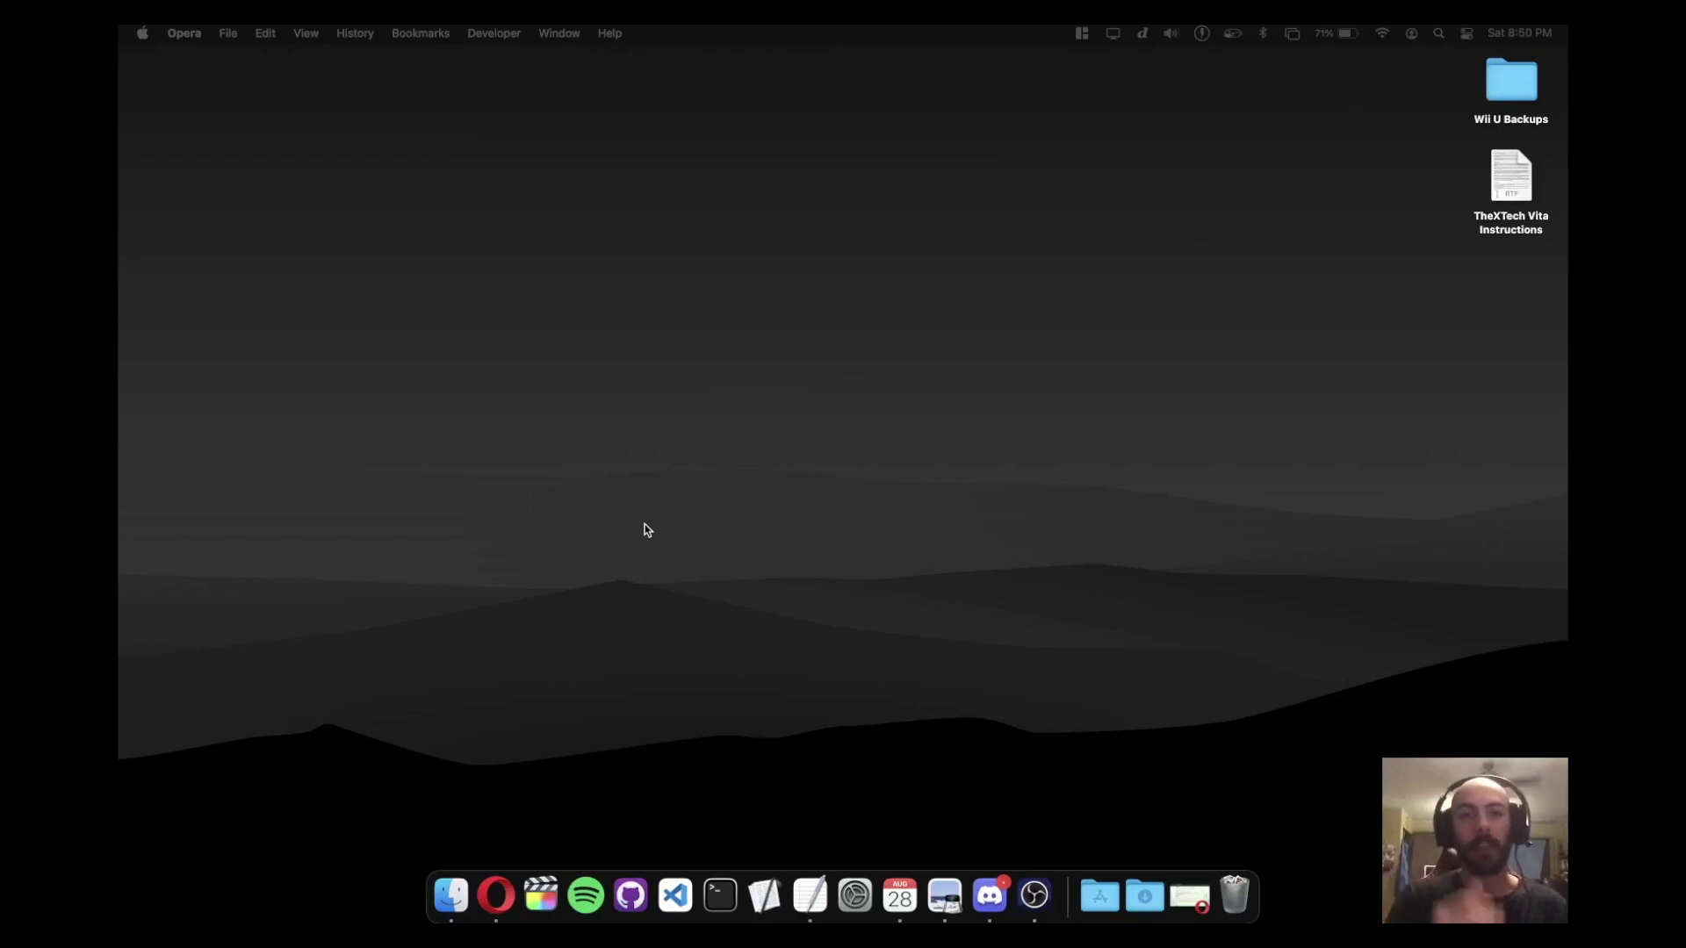
Bring up the TheXTech forum download page for a look and minimize the browser window.
{"action": "left_click", "coordinate": [648, 530]}
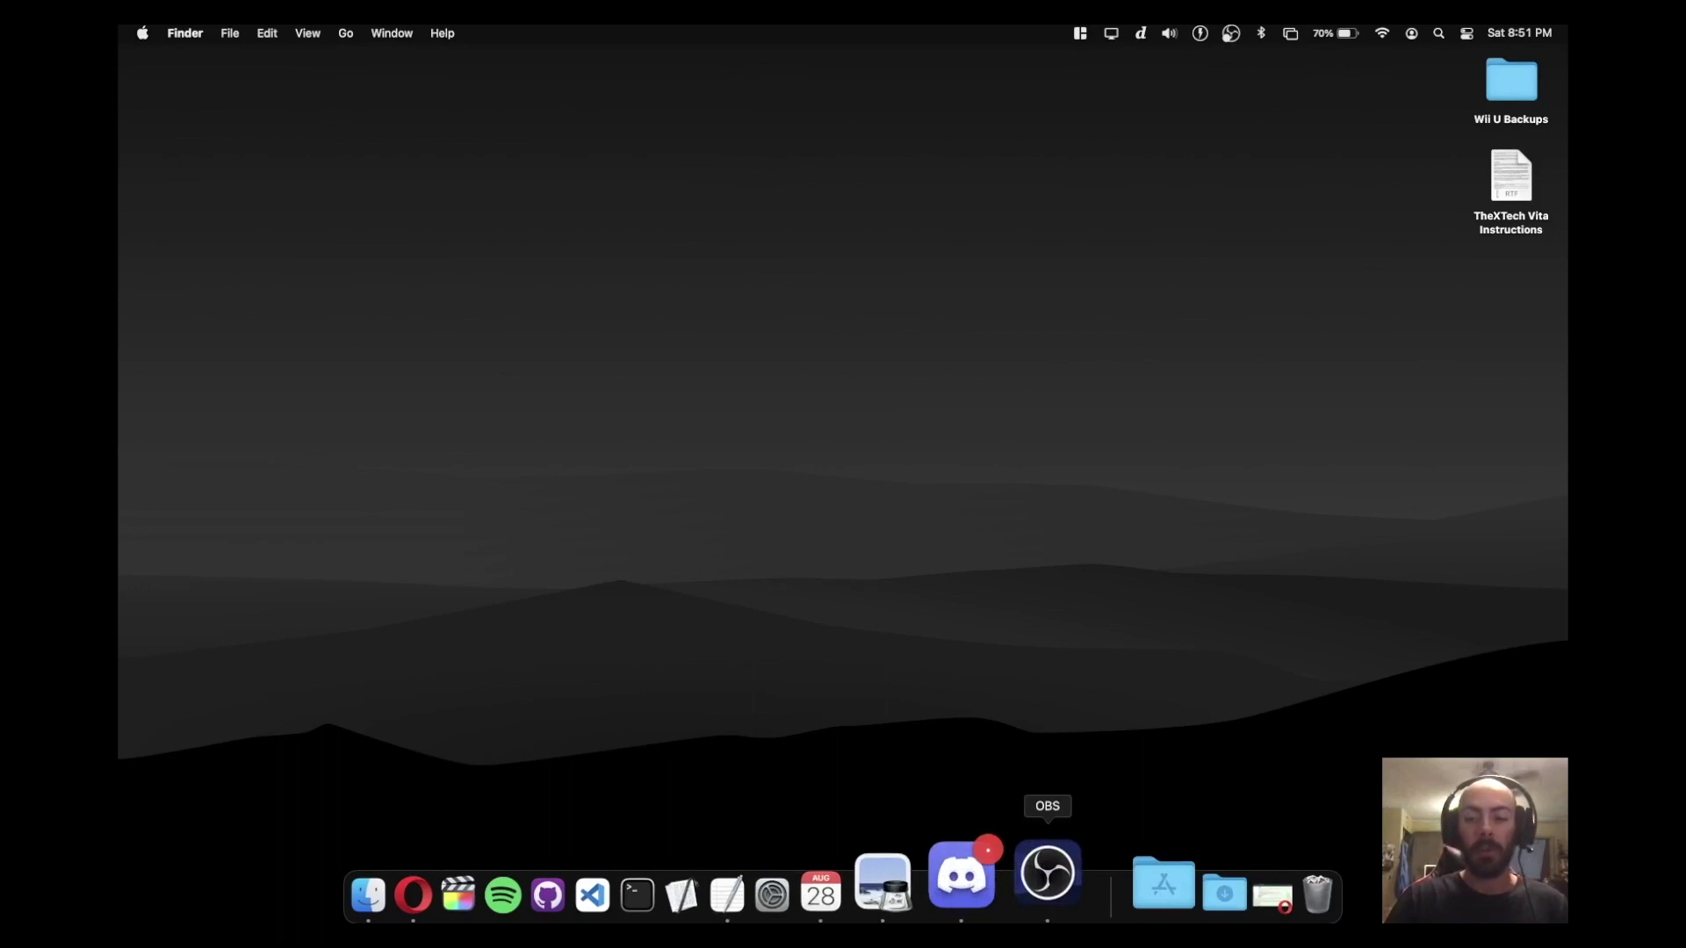
{"action": "left_click", "coordinate": [1192, 878]}
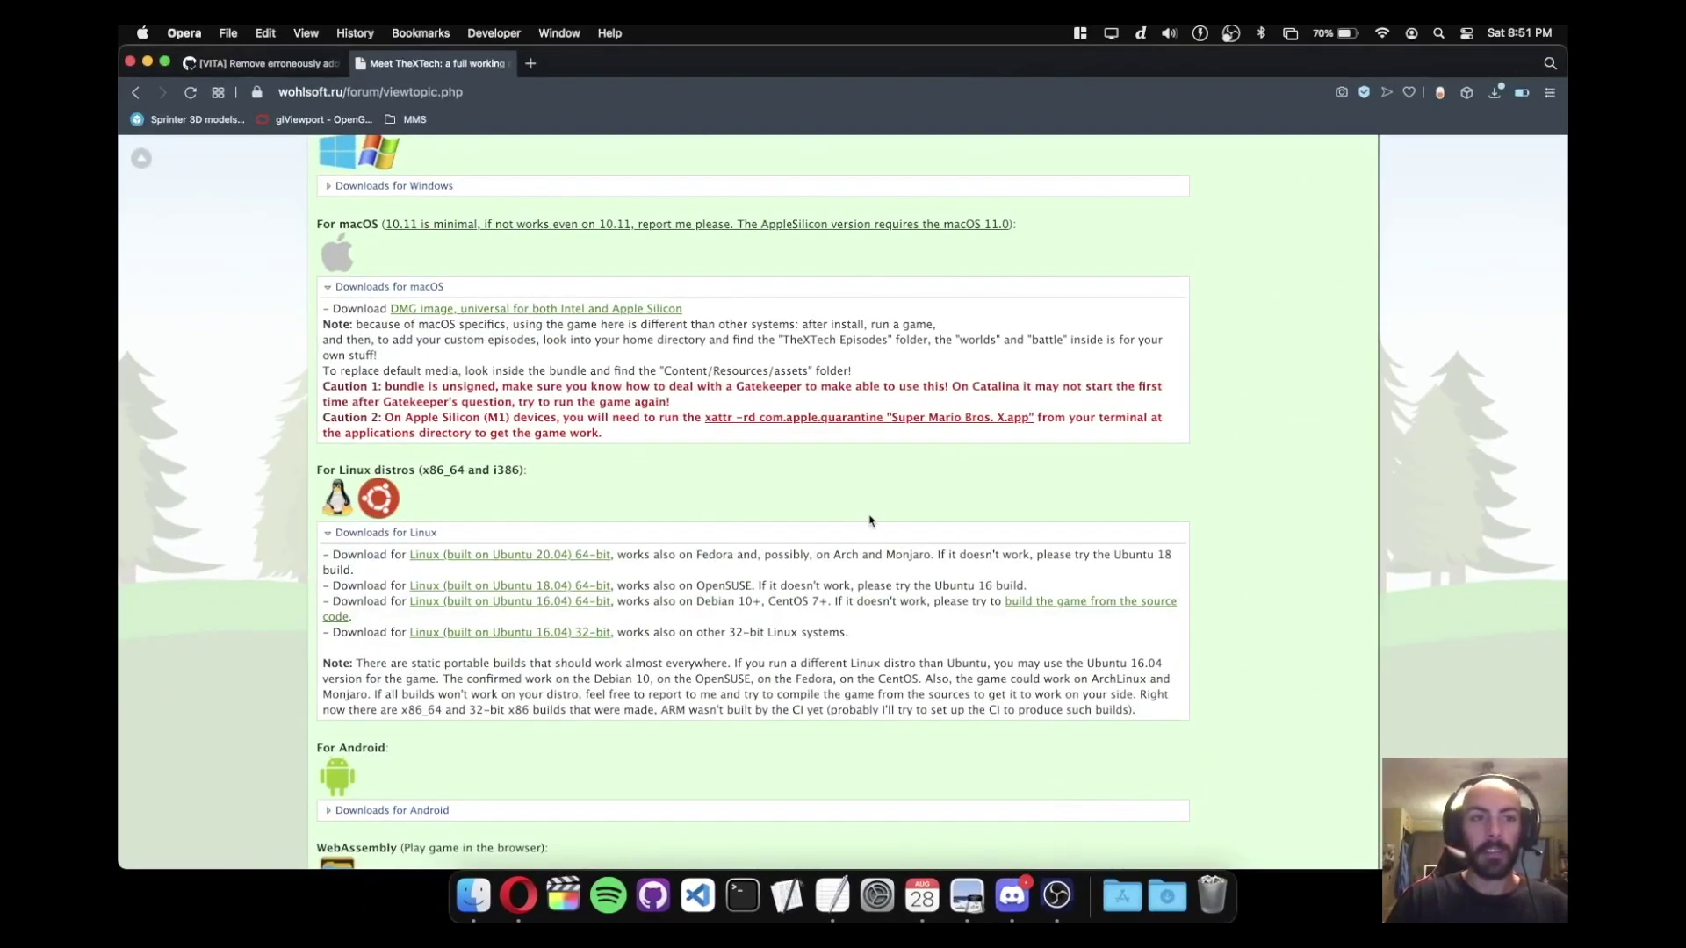
{"action": "left_click", "coordinate": [148, 62]}
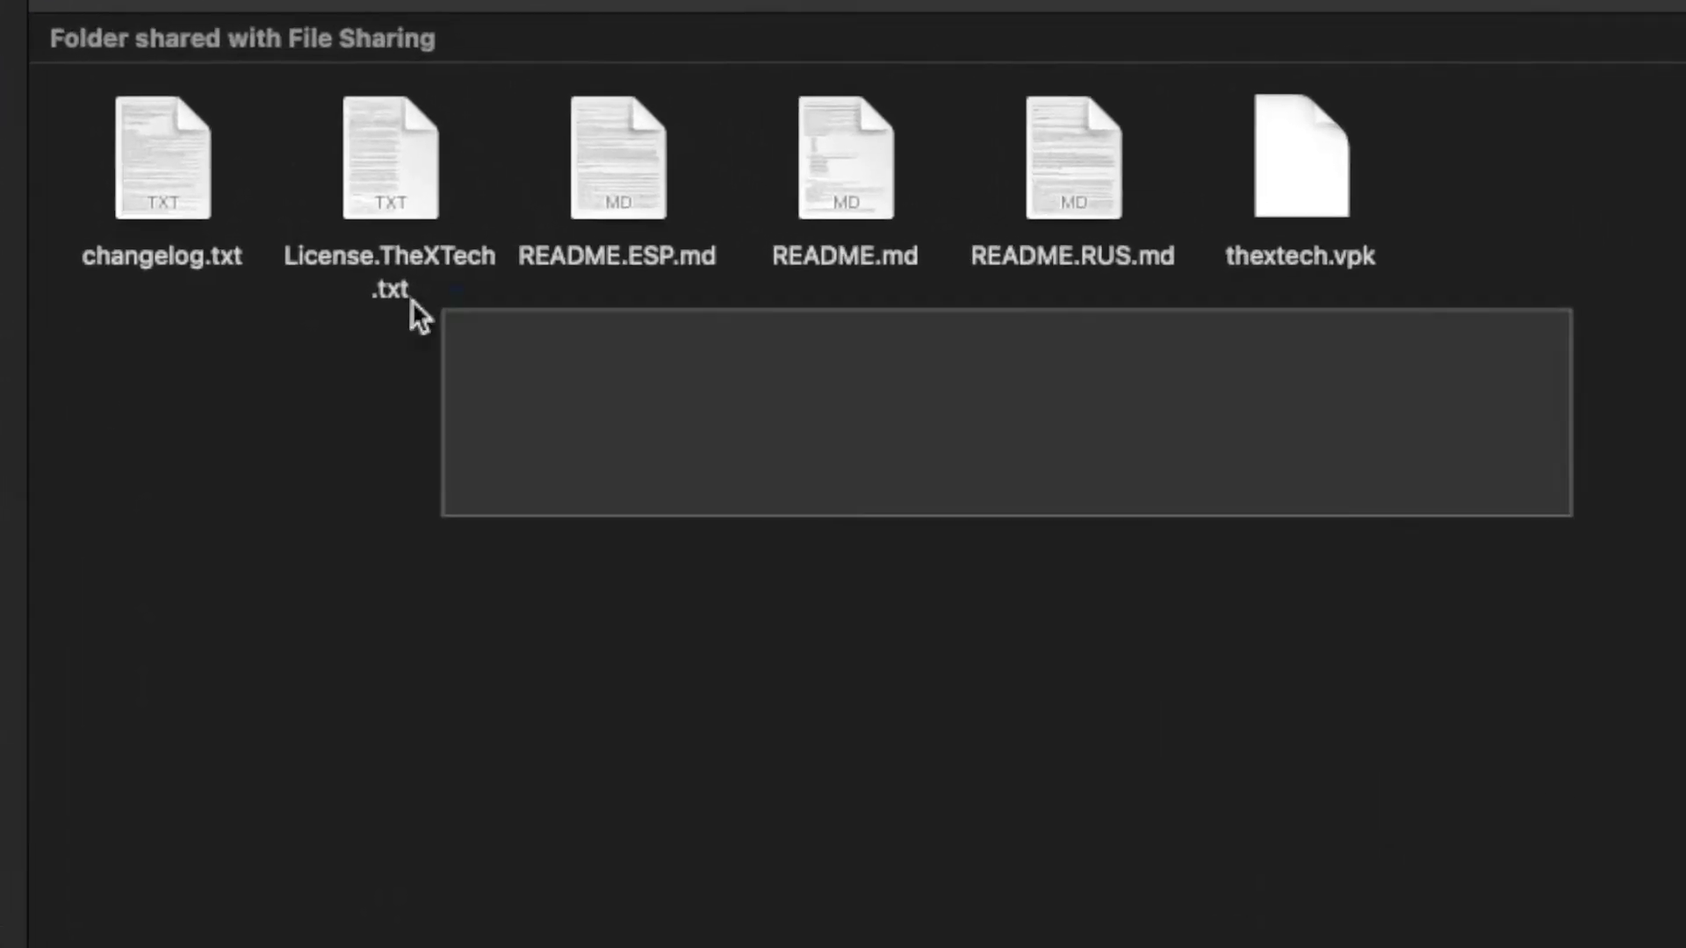
Preview changelog.txt in the thextech-vita folder and close the preview.
{"action": "left_click", "coordinate": [428, 187]}
{"action": "left_click", "coordinate": [381, 429]}
{"action": "left_click", "coordinate": [355, 142]}
{"action": "left_click", "coordinate": [145, 174]}
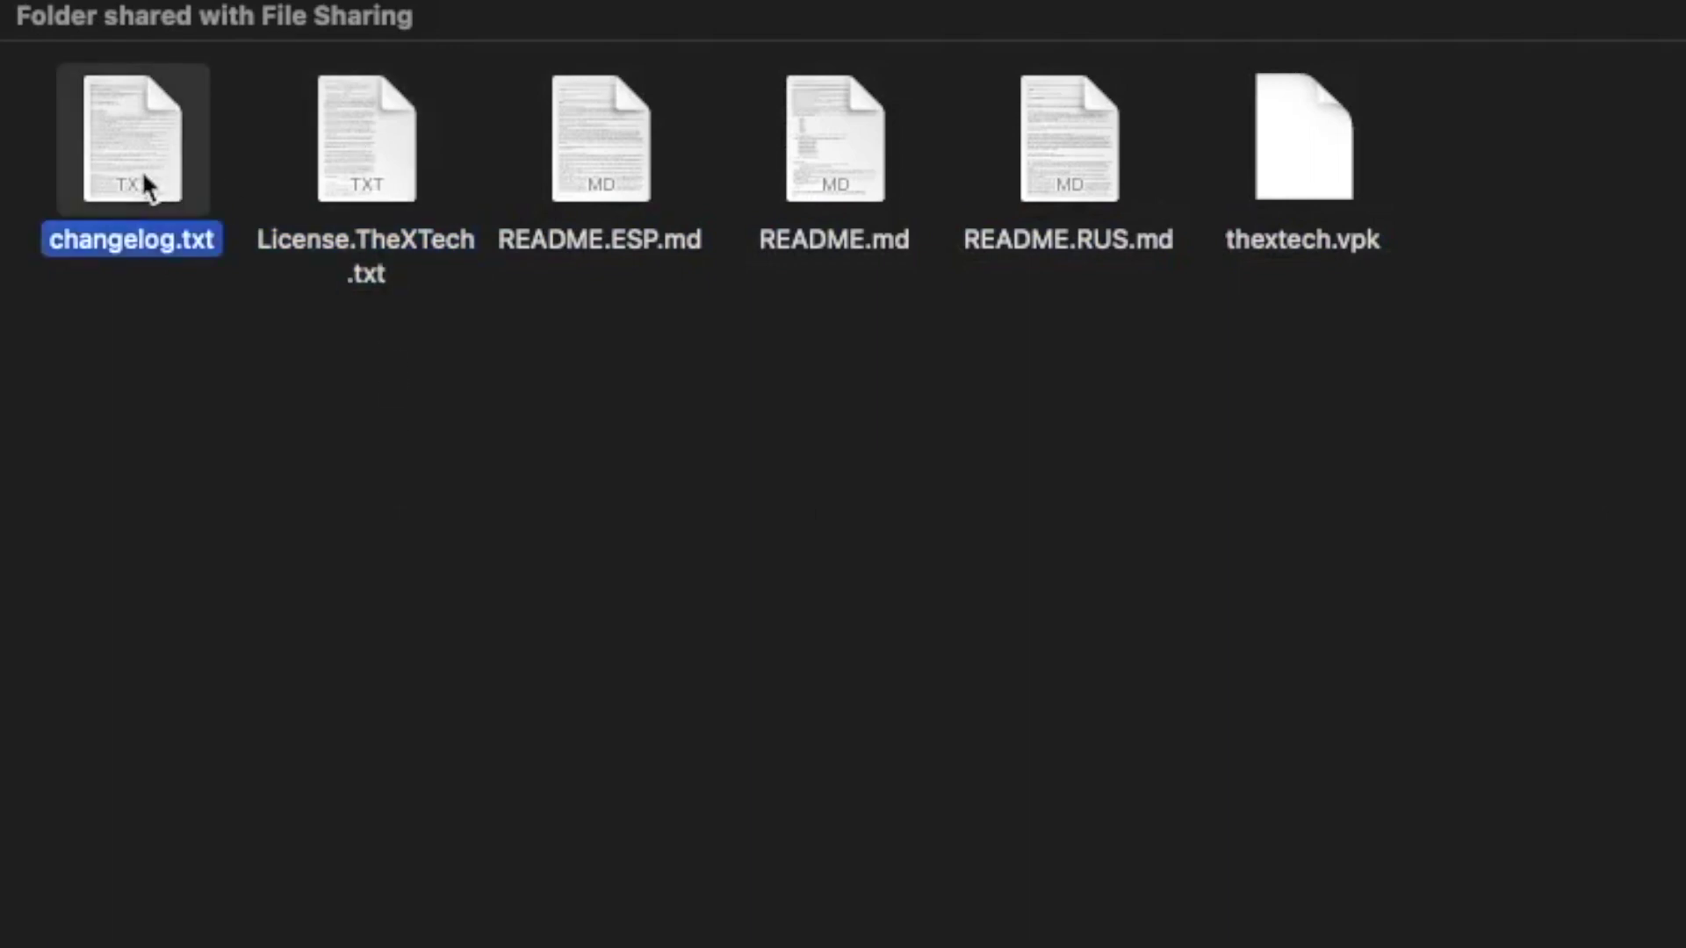
{"action": "key", "text": "space"}
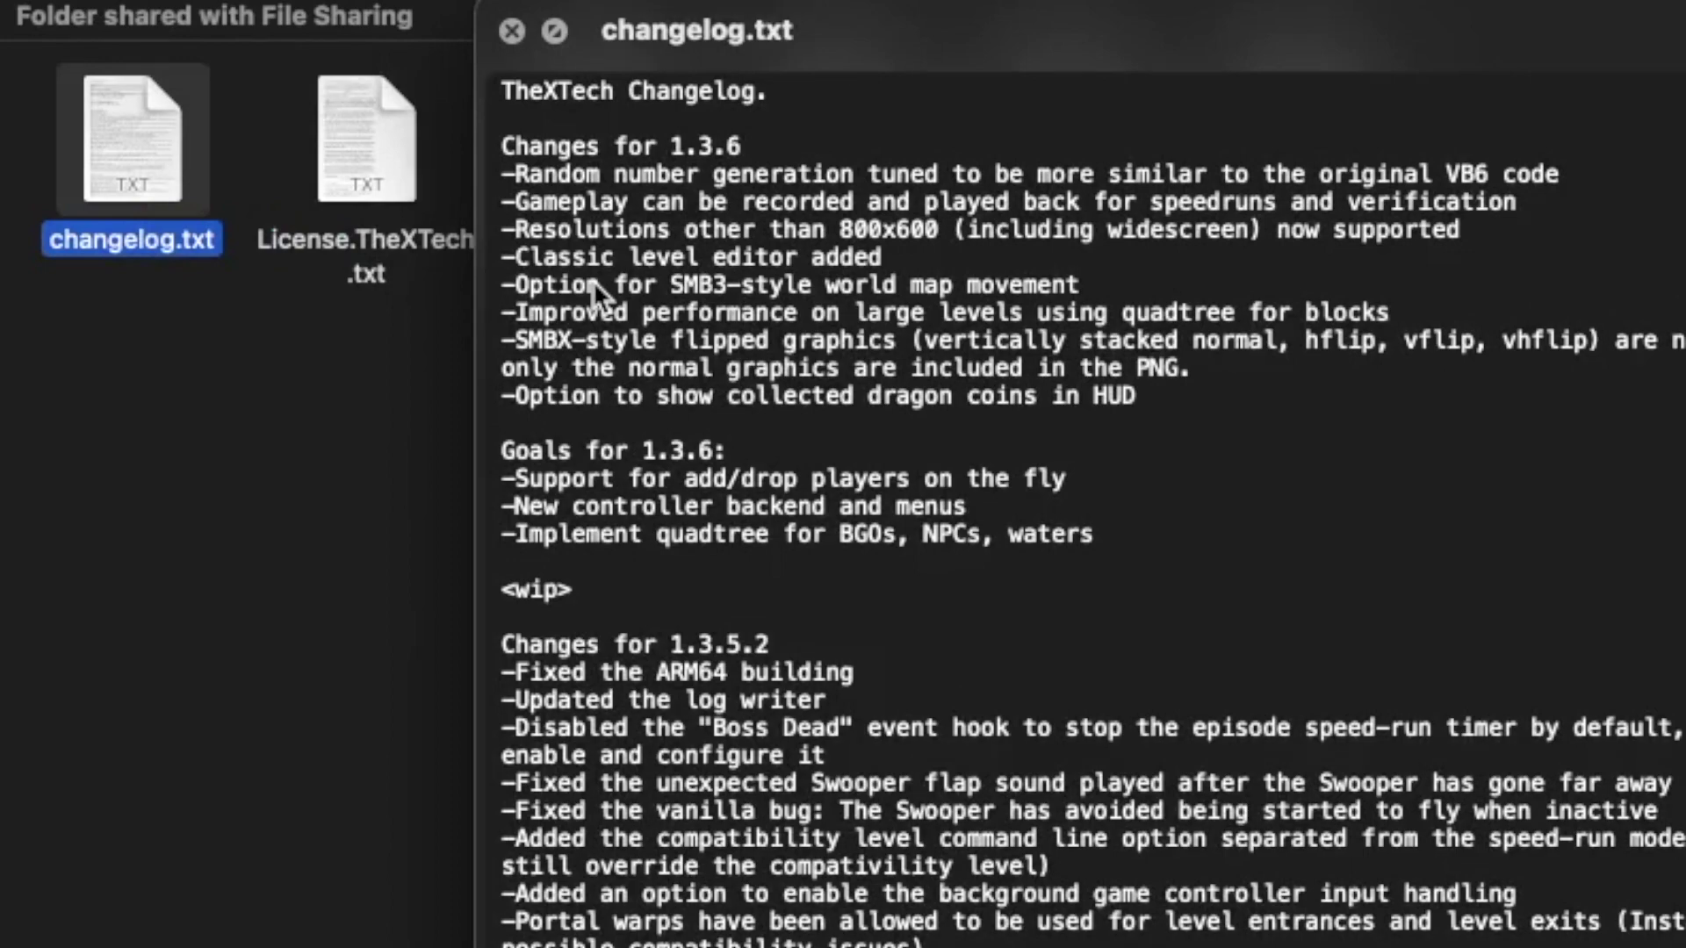
{"action": "key", "text": "space"}
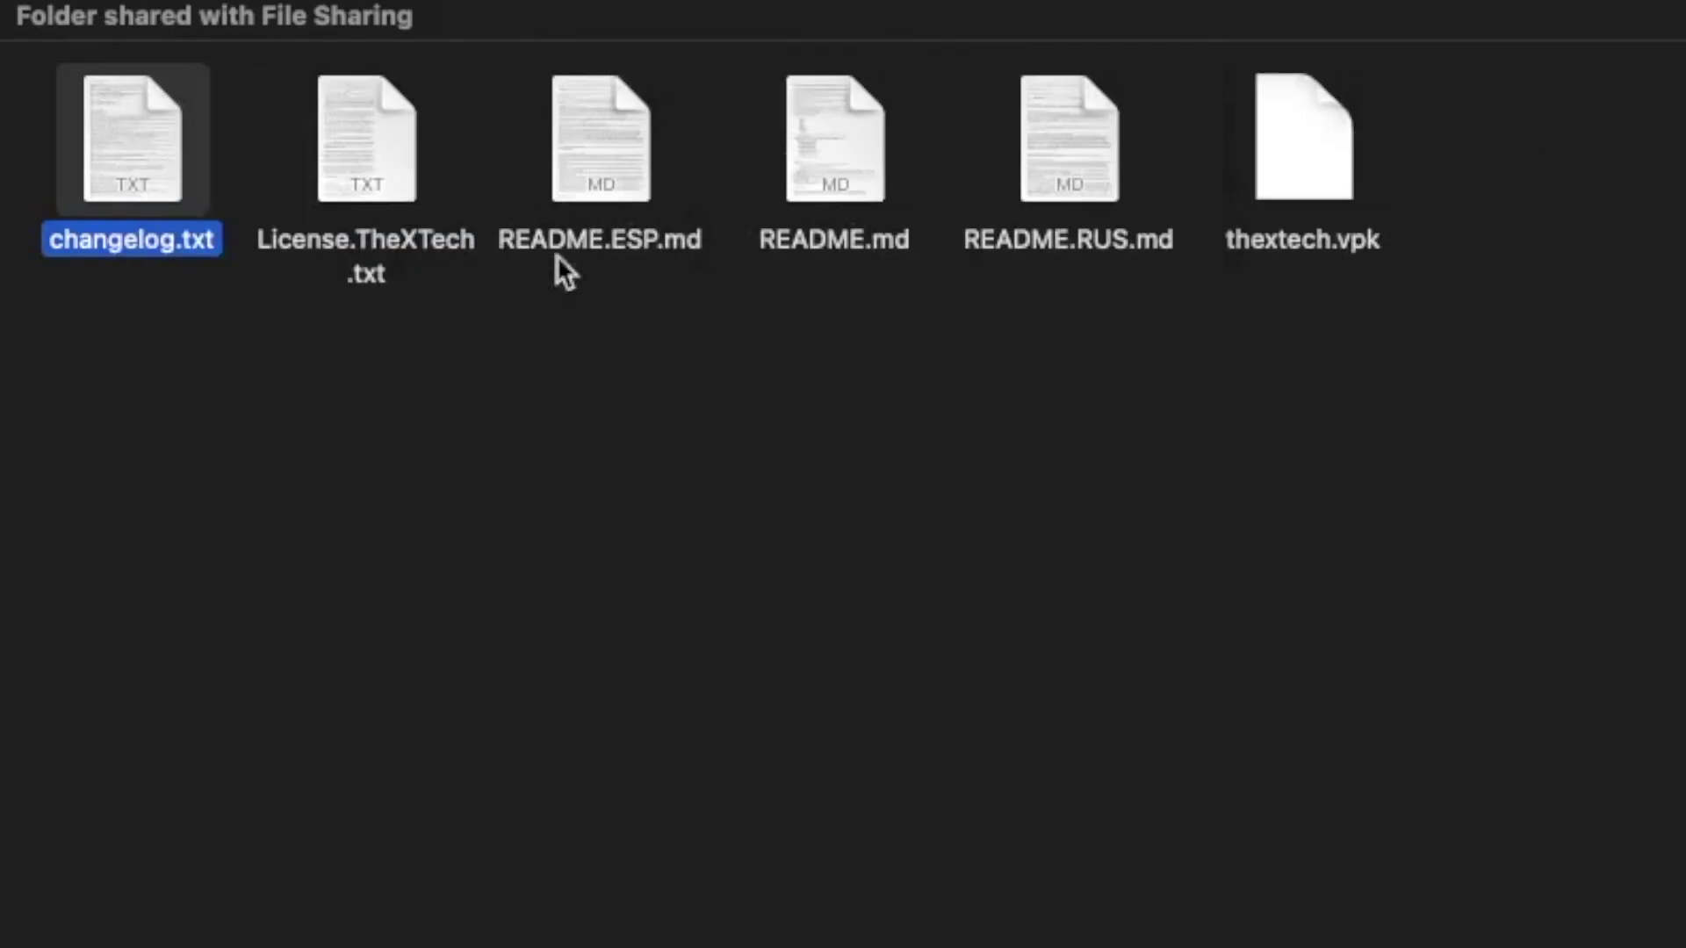
Preview License.TheXTech.txt and close the preview.
{"action": "left_click", "coordinate": [376, 180]}
{"action": "key", "text": "space"}
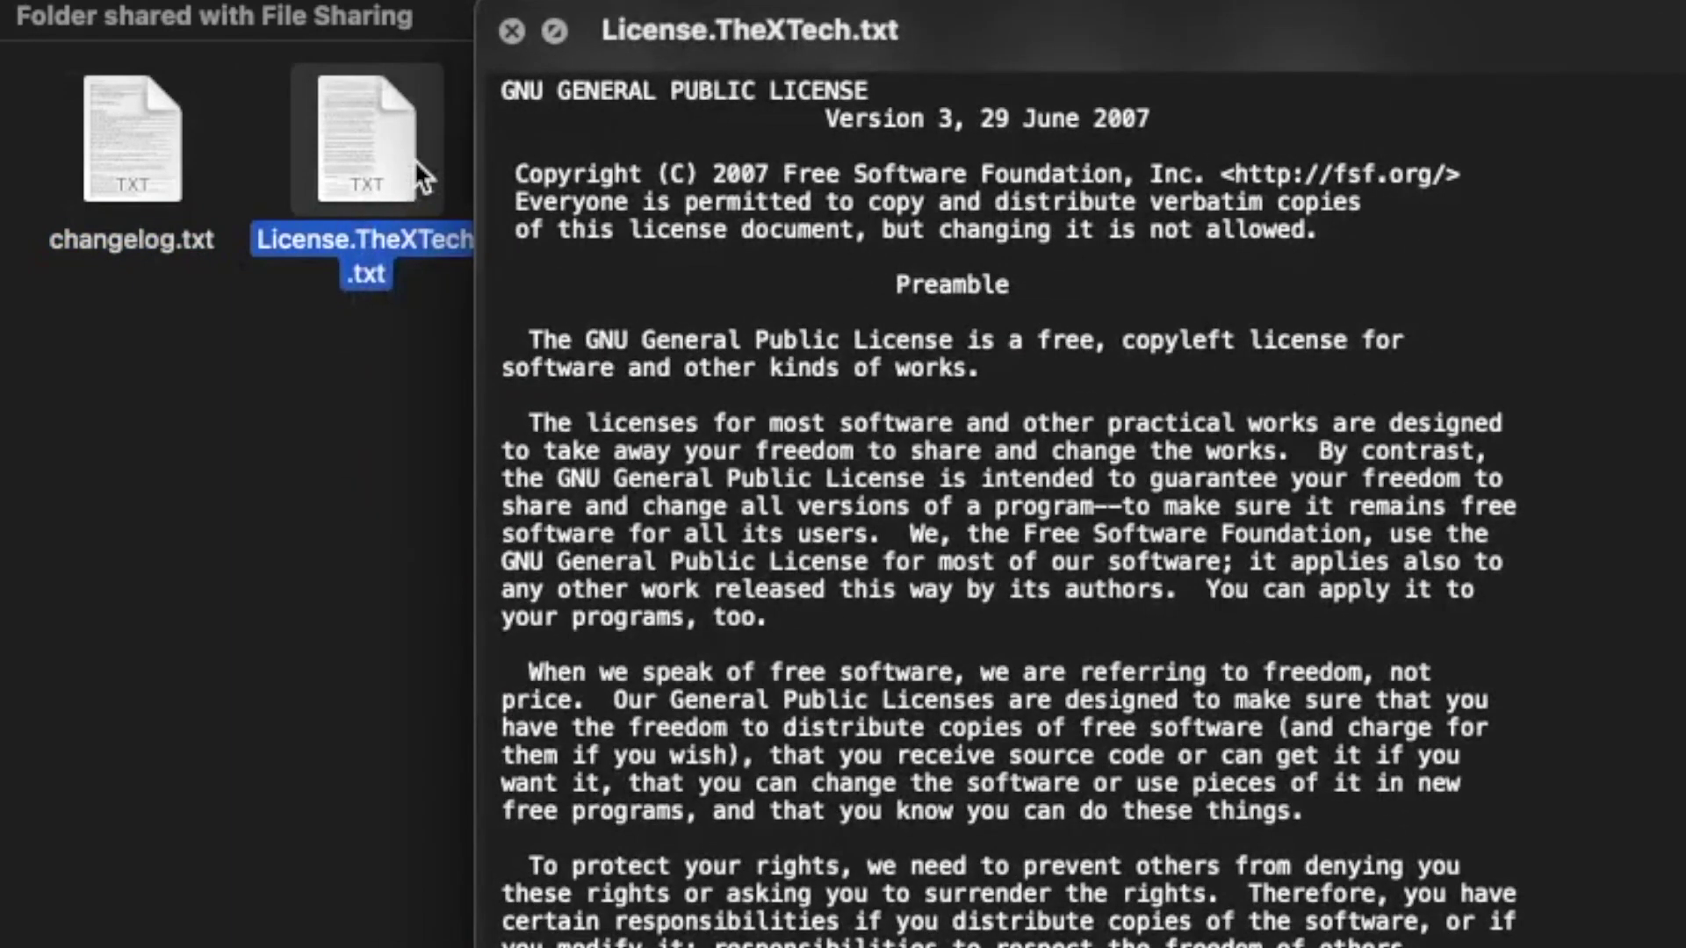
{"action": "key", "text": "space"}
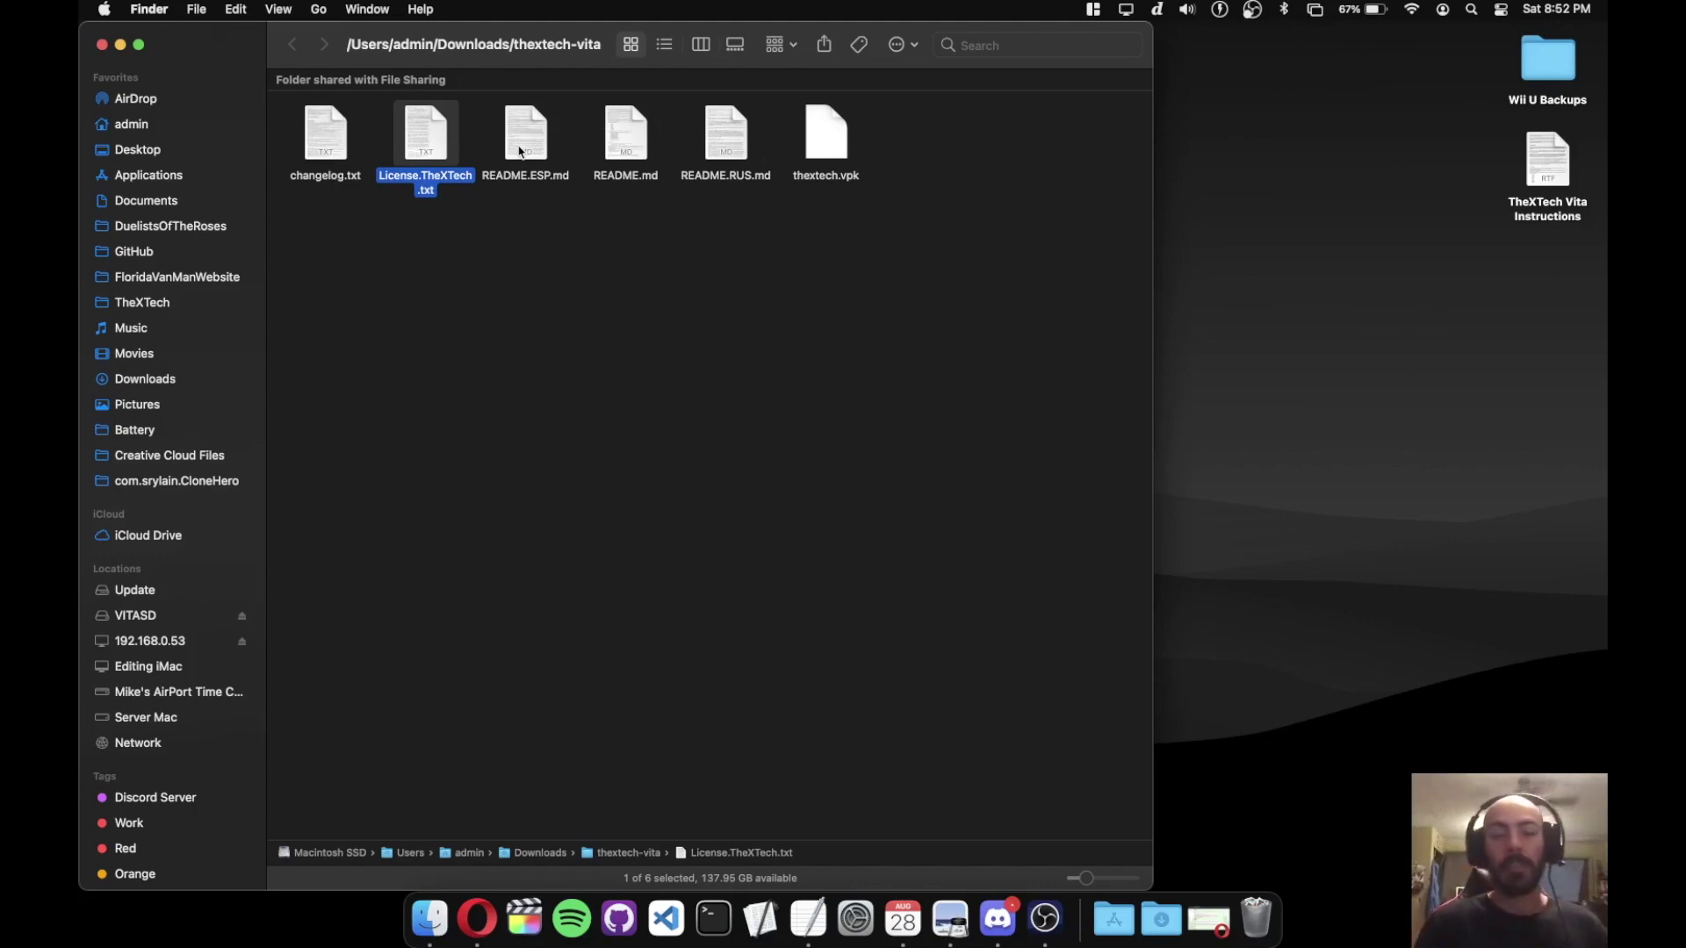
Preview the file details of thextech.vpk and close the preview.
{"action": "left_click", "coordinate": [773, 474]}
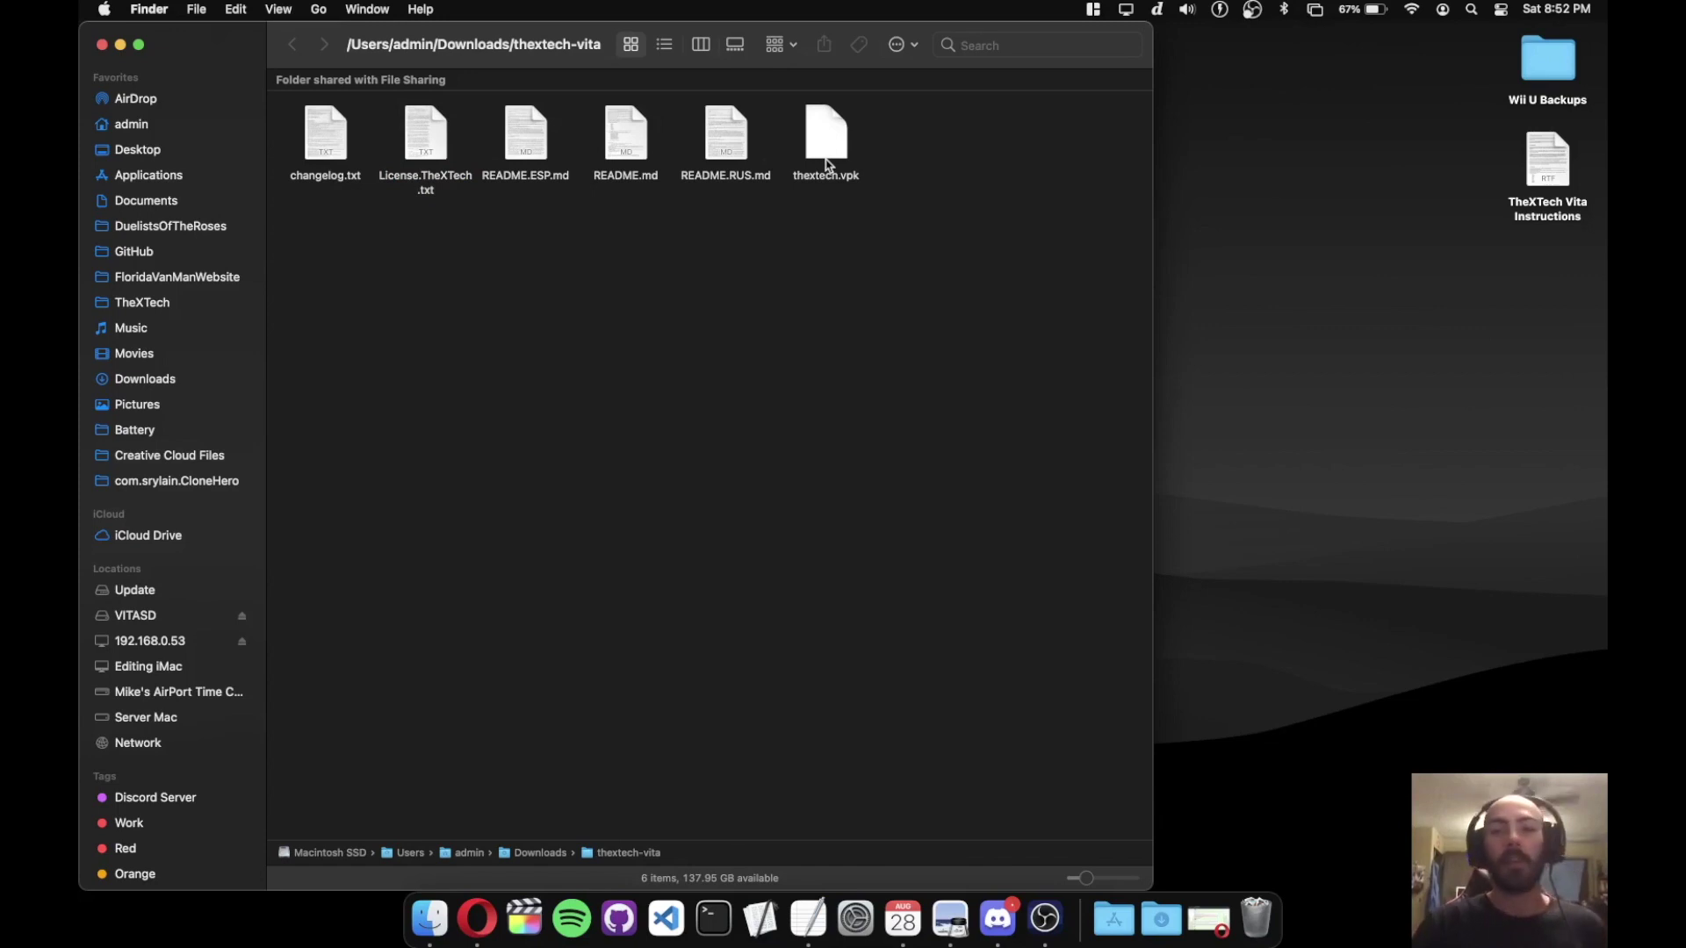
{"action": "left_click", "coordinate": [828, 154]}
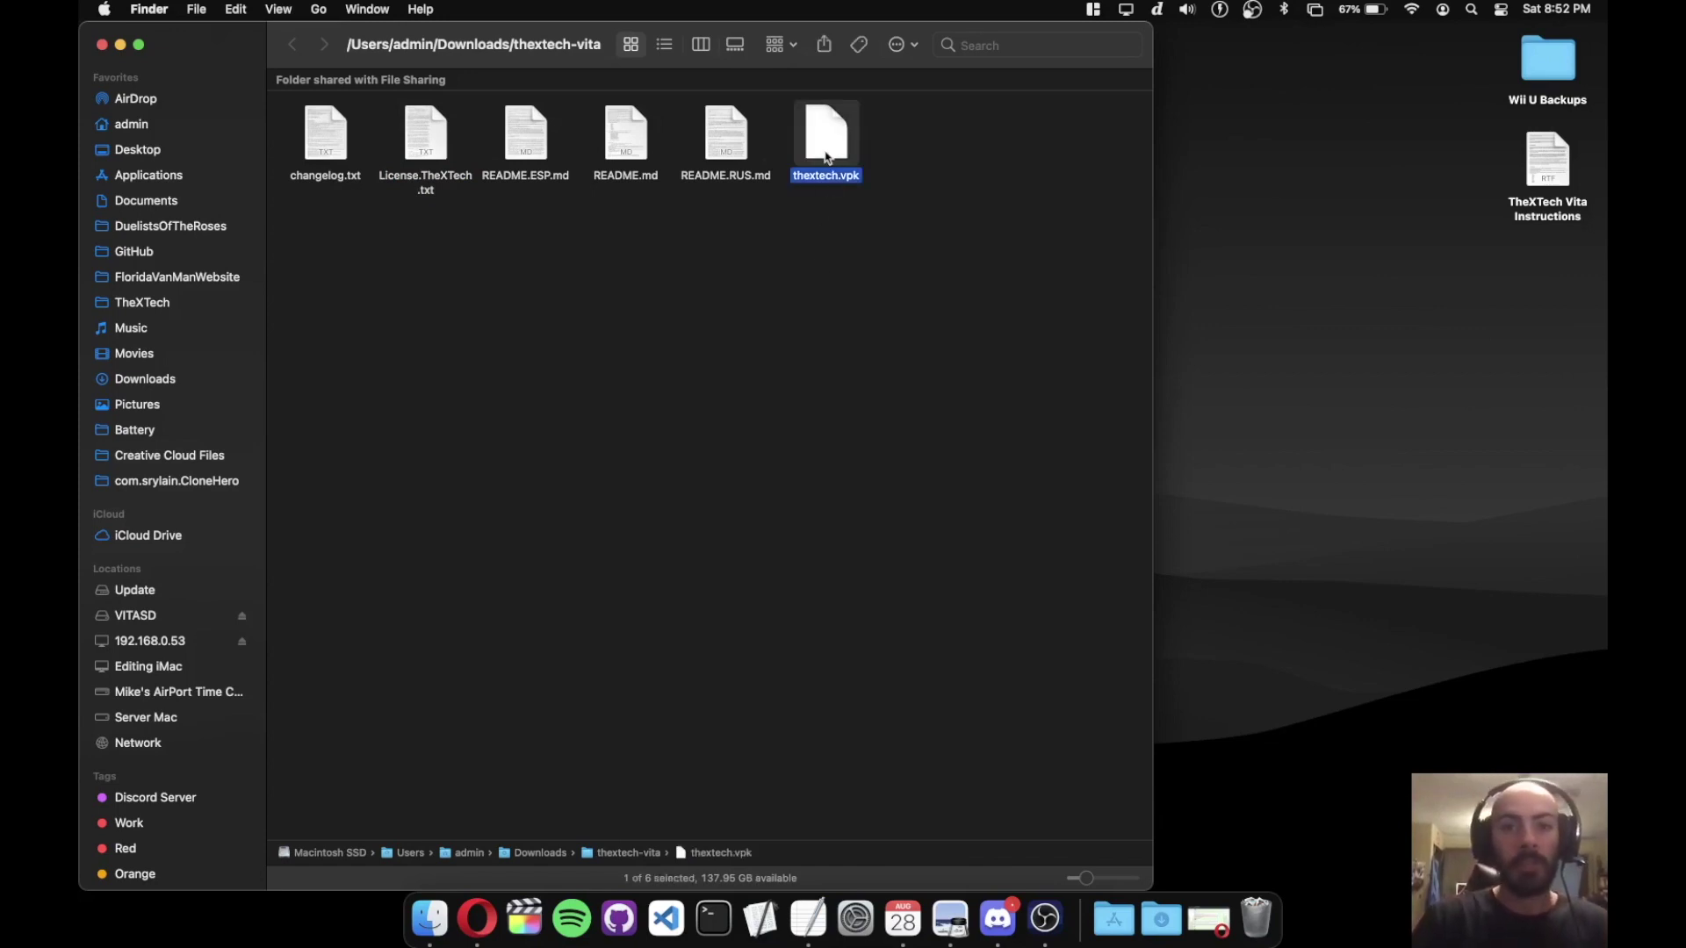
{"action": "key", "text": "space"}
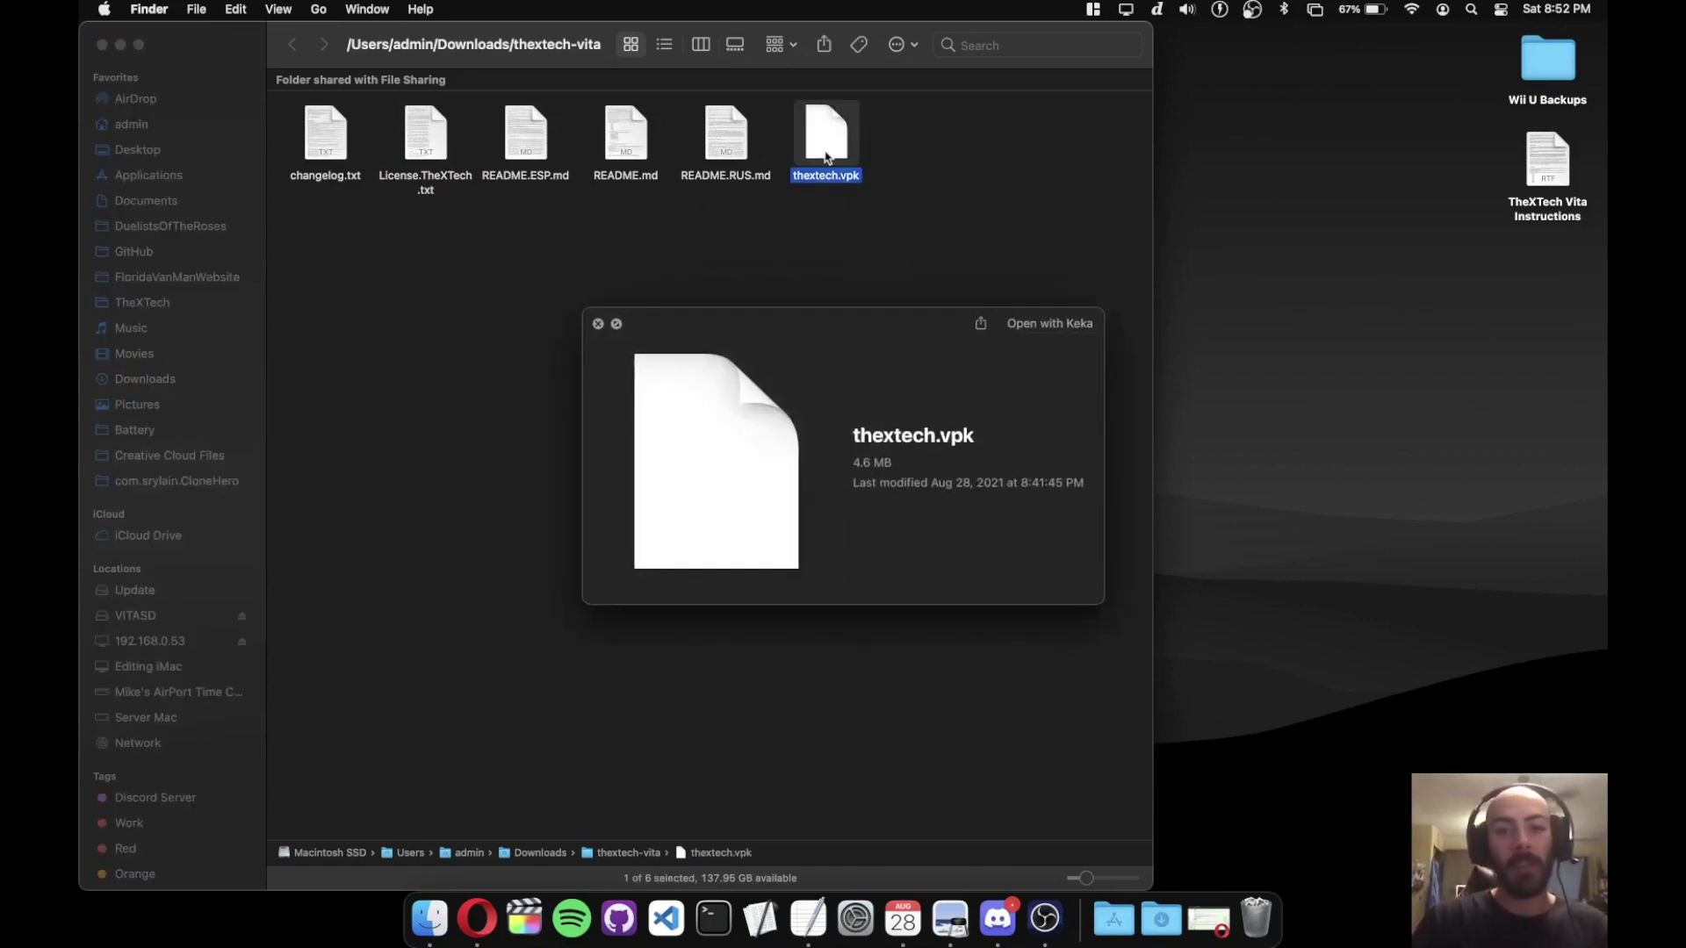
{"action": "key", "text": "space"}
Duplicate thextech.vpk as thextech copy.zip and extract it into a thextech copy folder.
{"action": "right_click", "coordinate": [826, 156]}
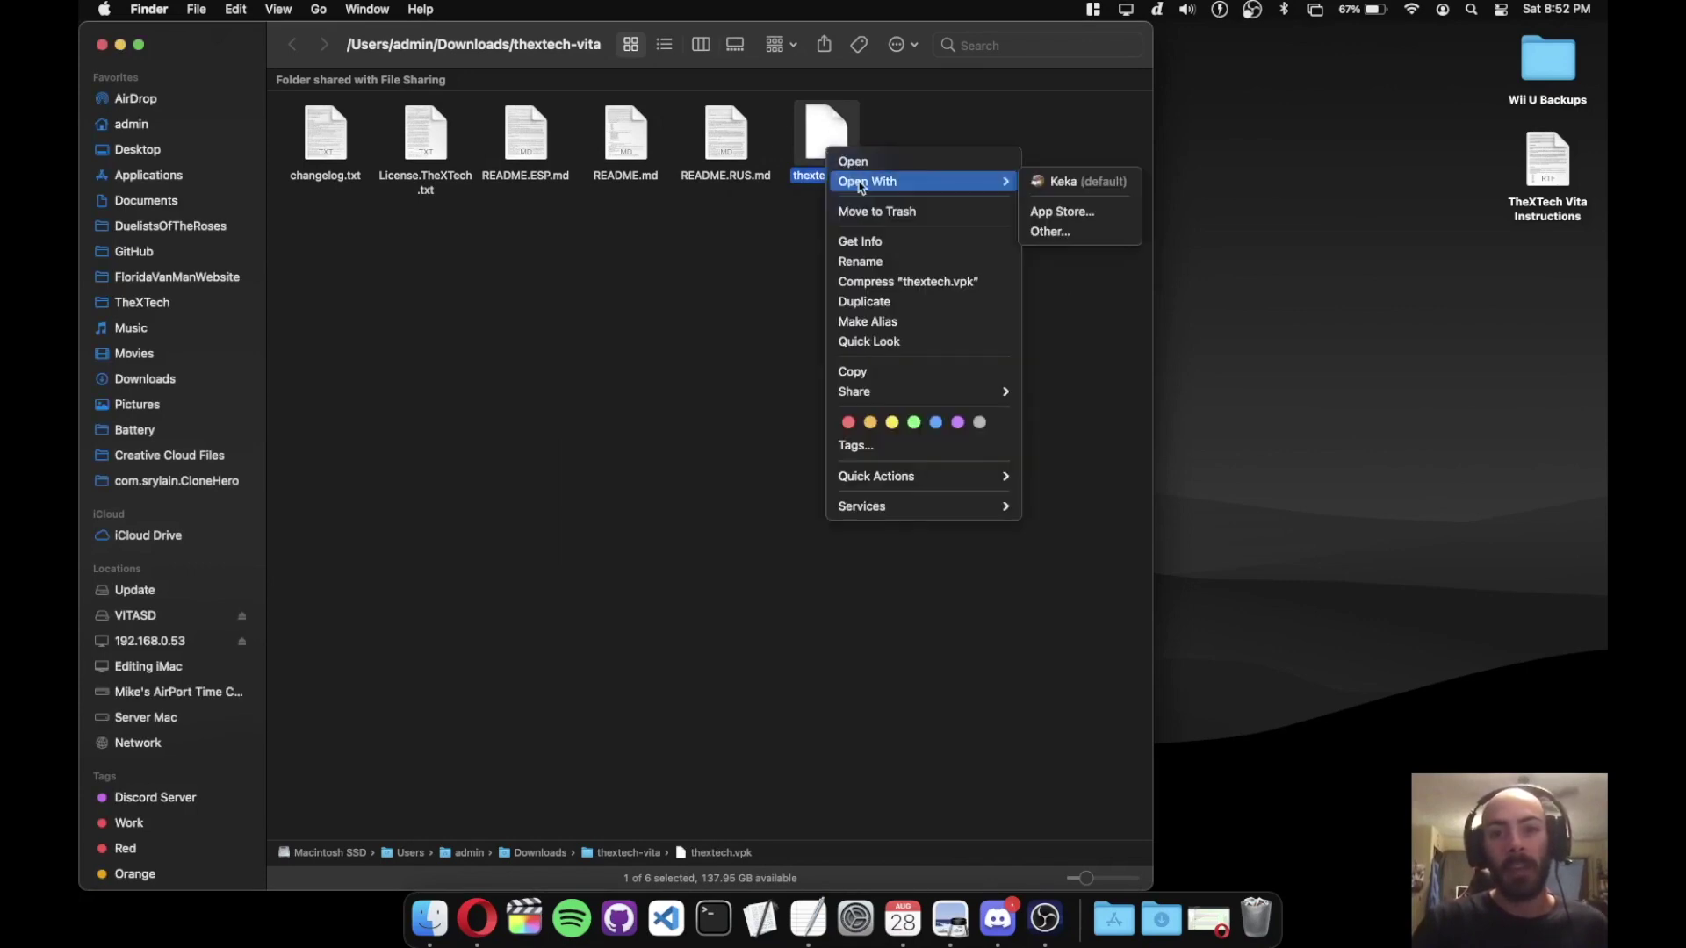
{"action": "left_click", "coordinate": [762, 235]}
{"action": "key", "text": "super+d"}
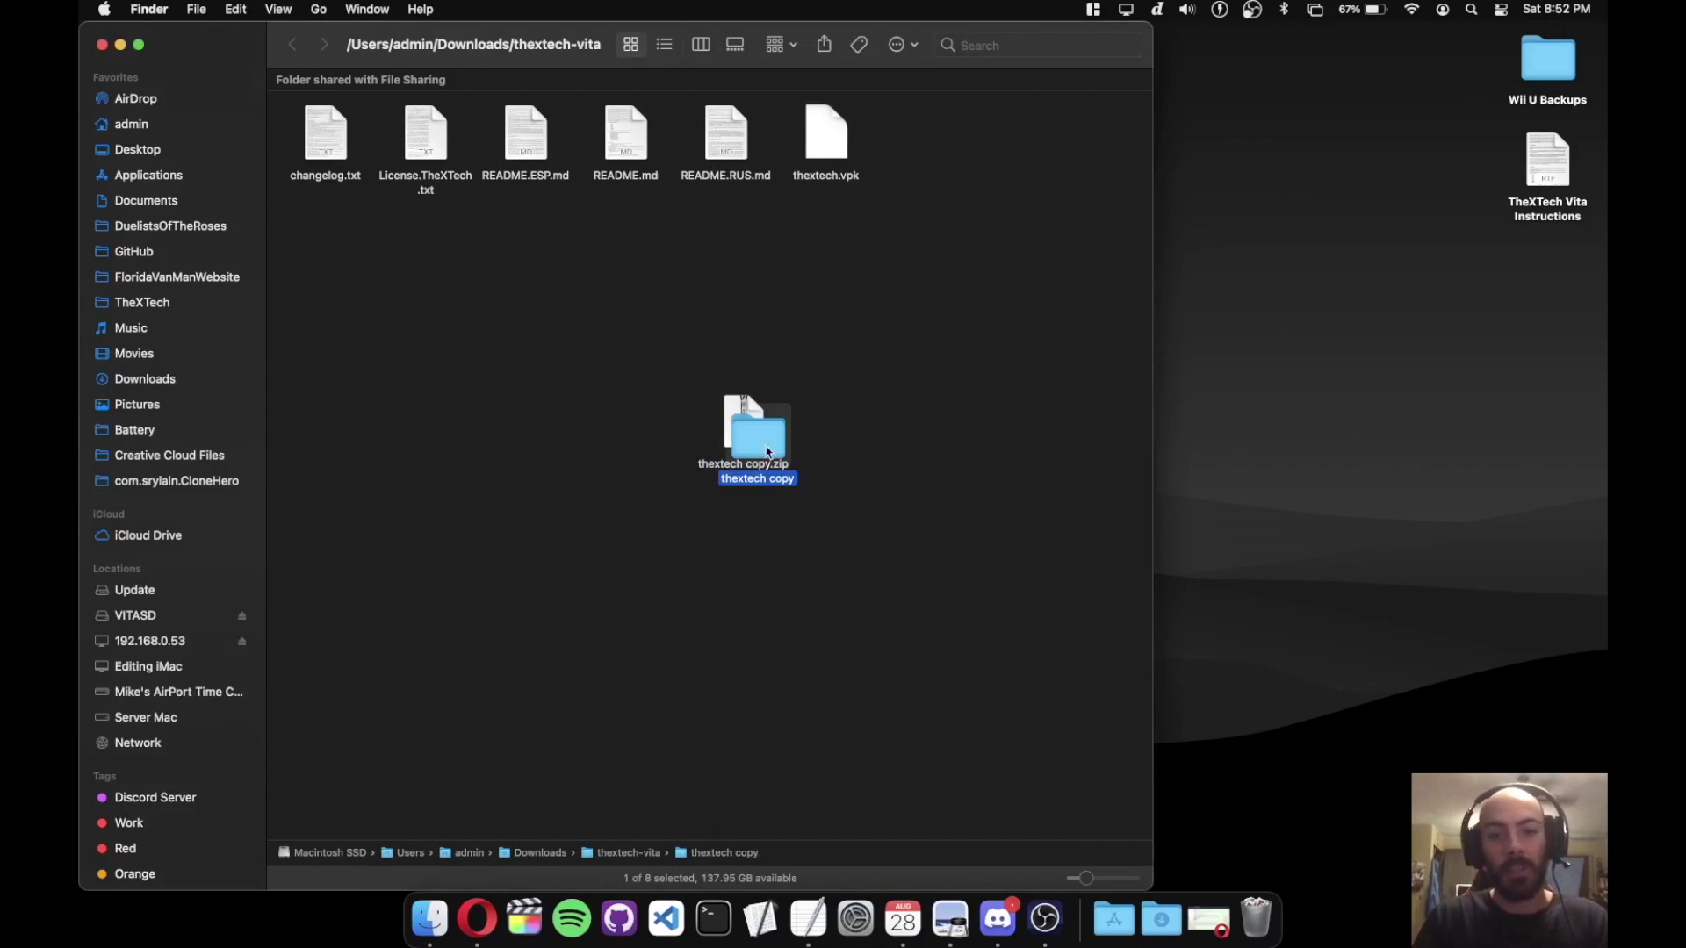
Examine the extracted thextech copy folder, including frag.cgf, vert.cgv and the nested sce_sys, livearea and contents folders.
{"action": "double_click", "coordinate": [753, 457]}
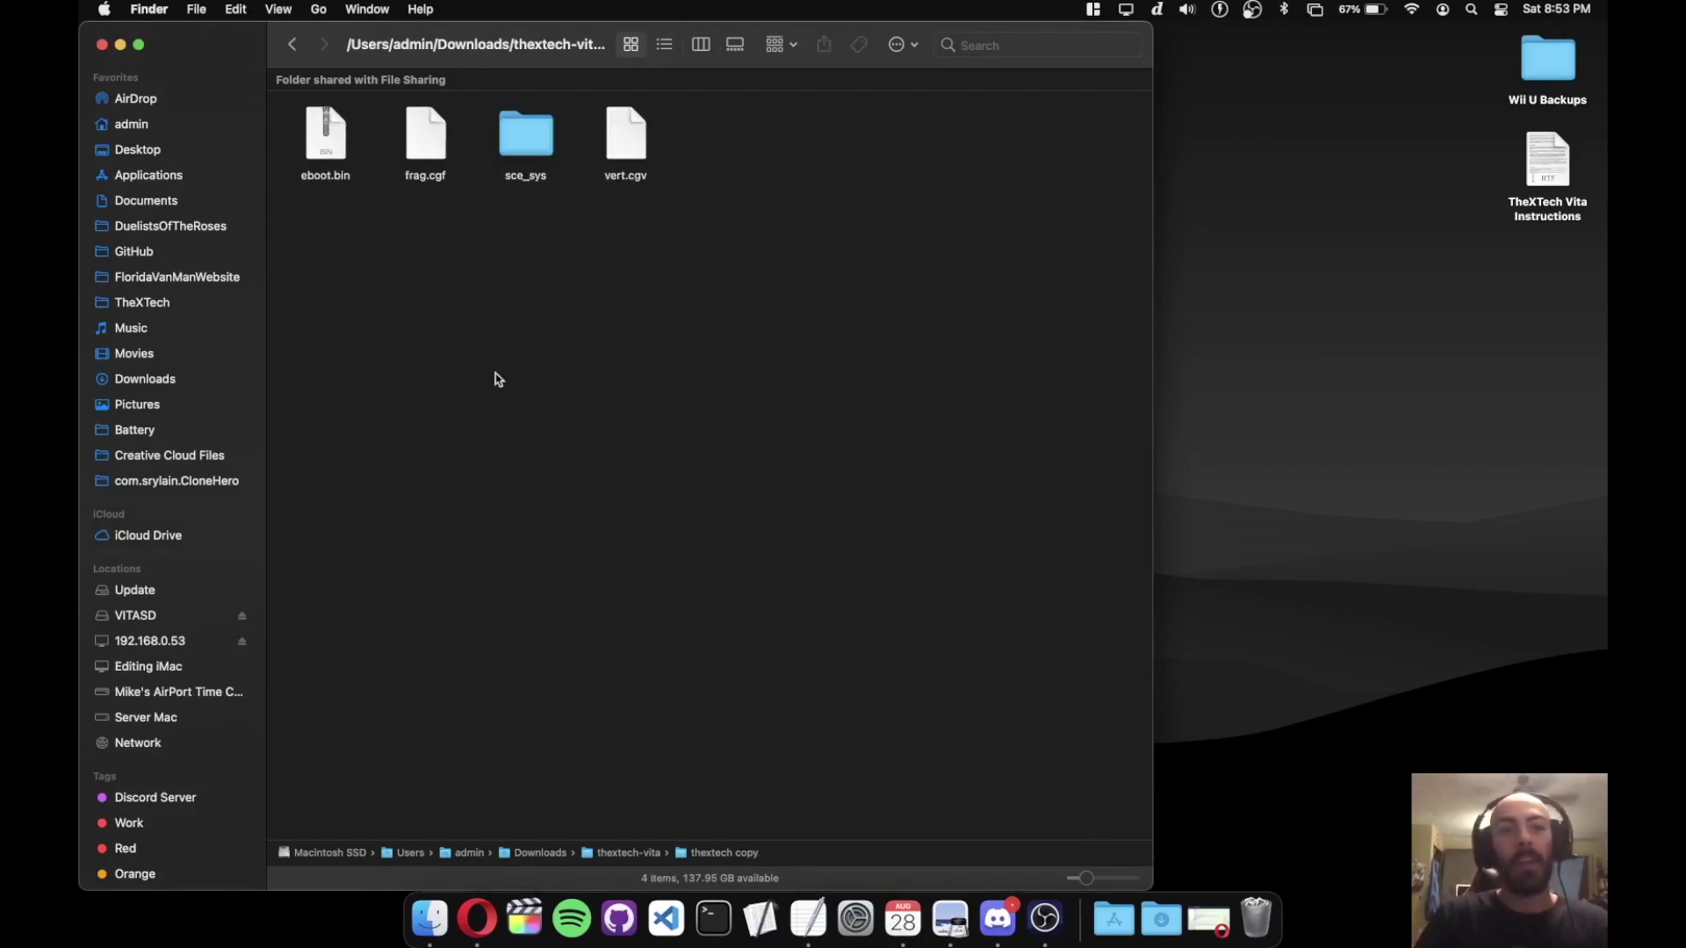
{"action": "left_click", "coordinate": [428, 151]}
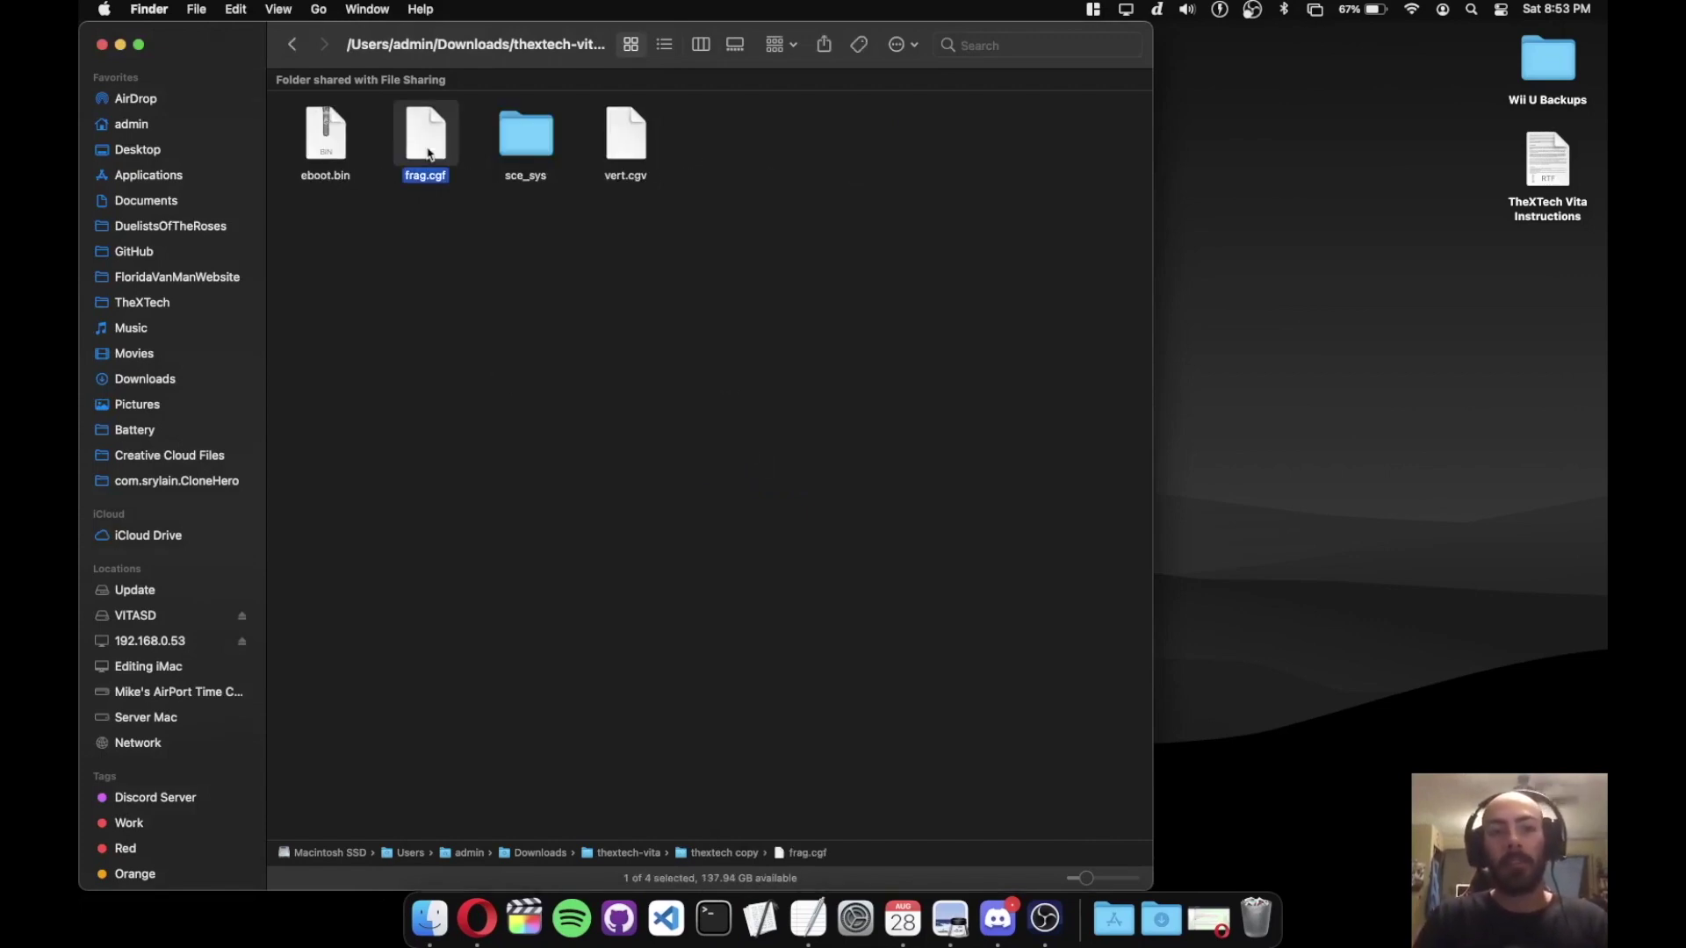
{"action": "left_click", "coordinate": [629, 163]}
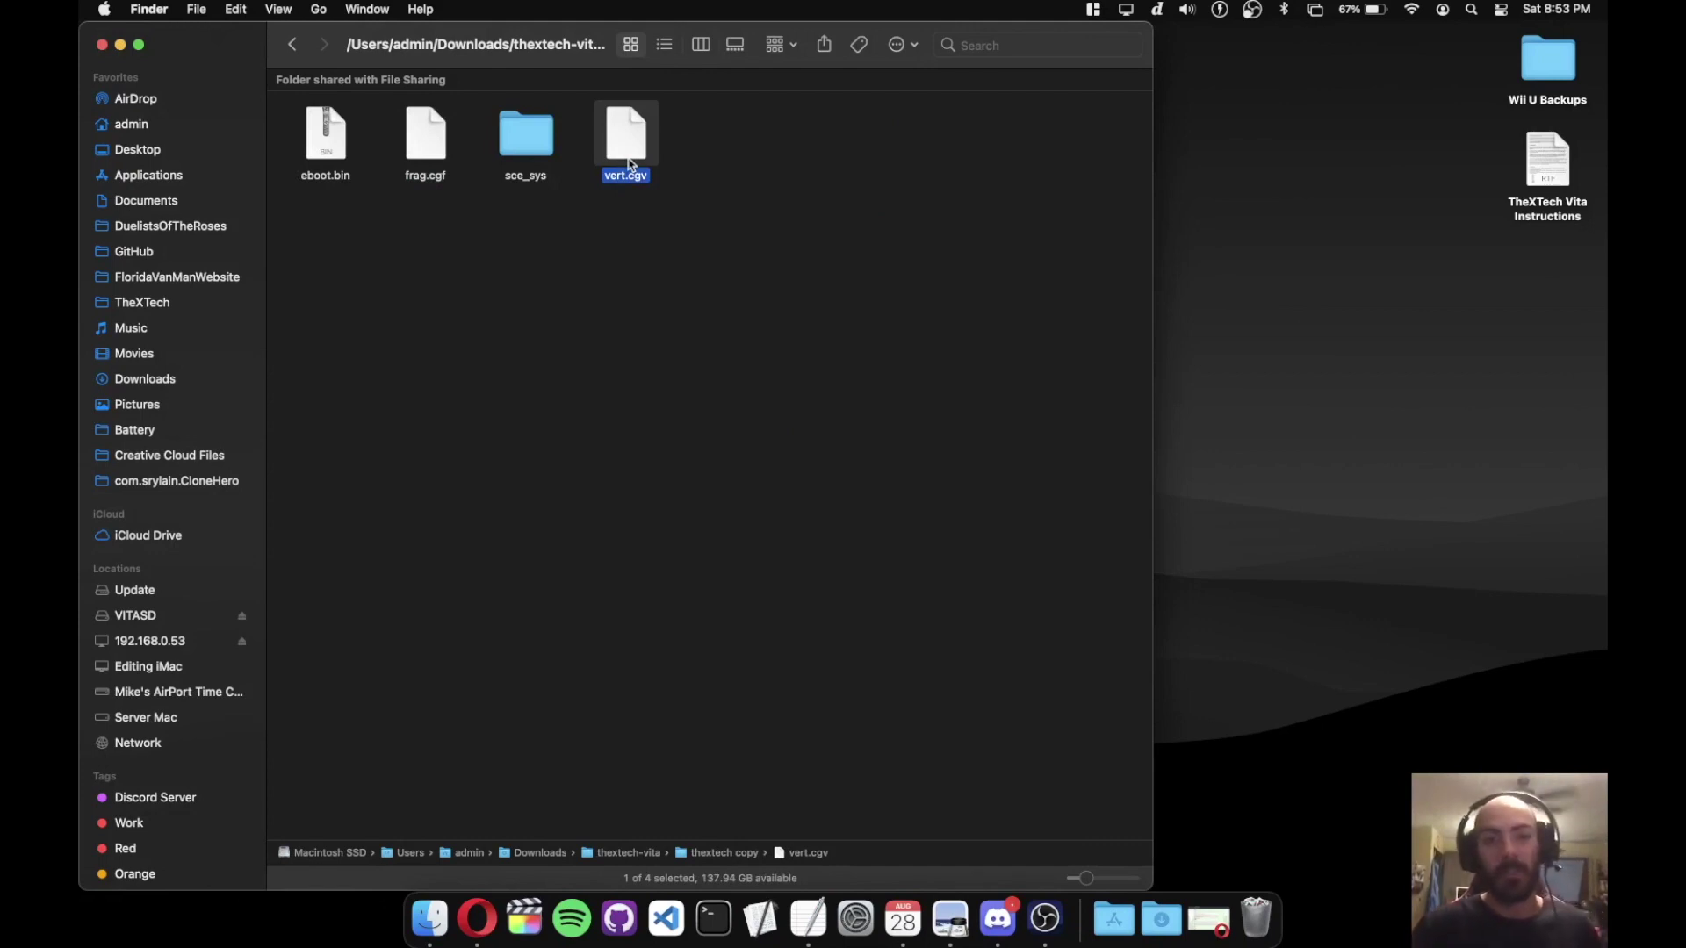
{"action": "double_click", "coordinate": [525, 139]}
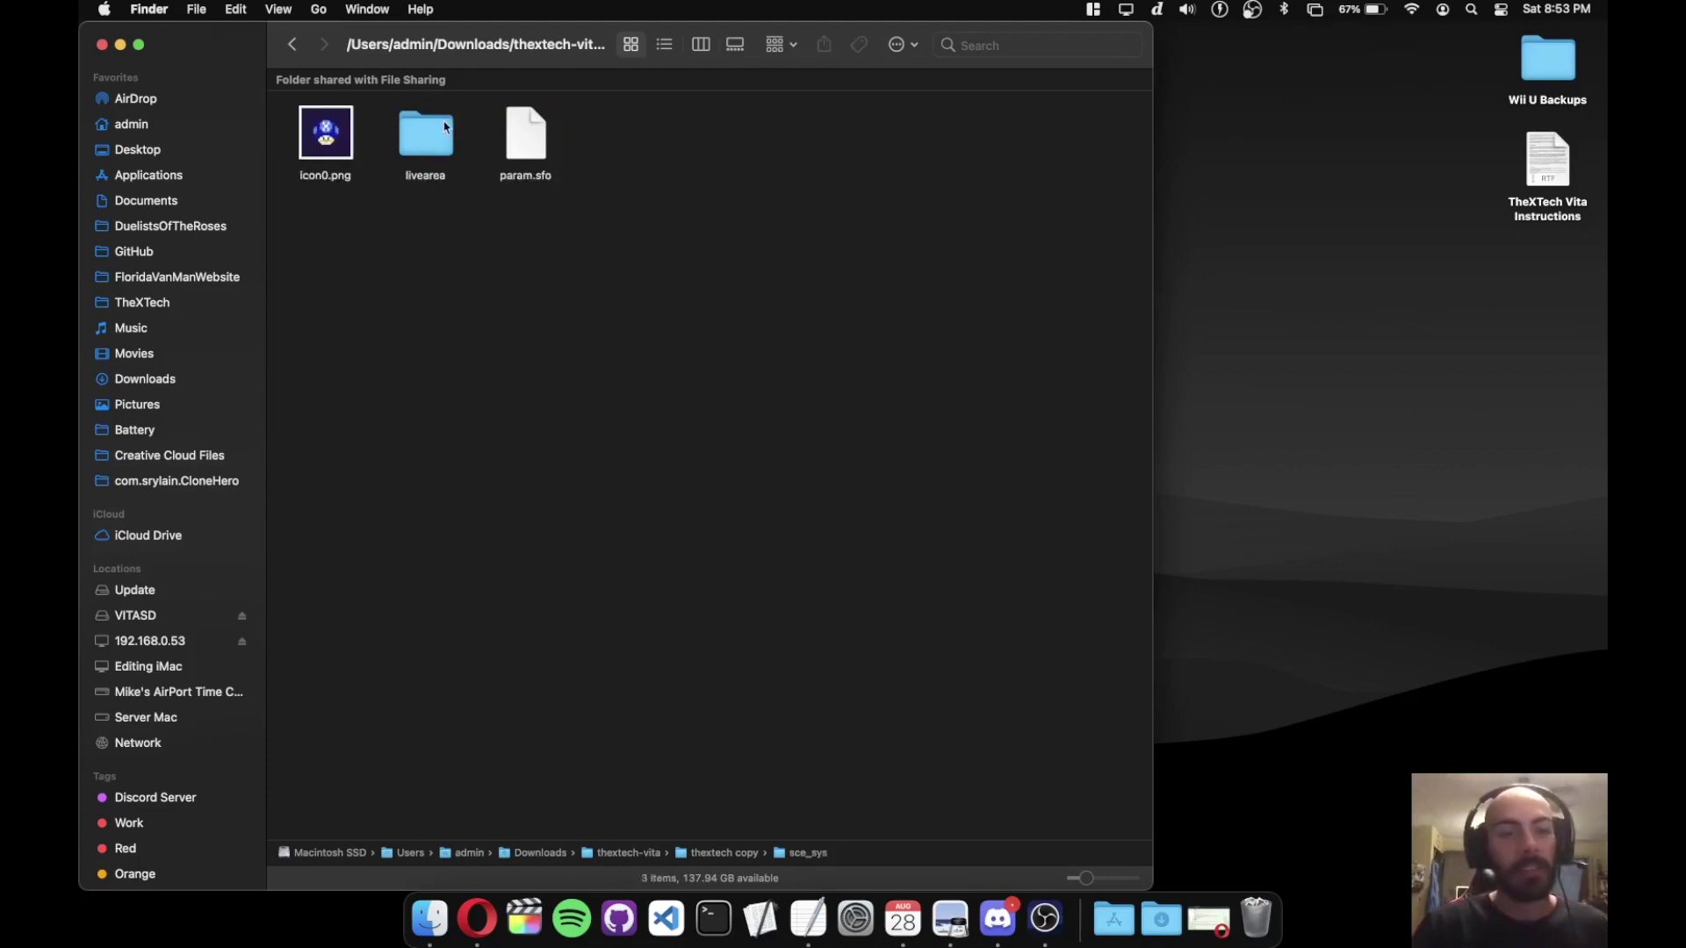
{"action": "double_click", "coordinate": [442, 136]}
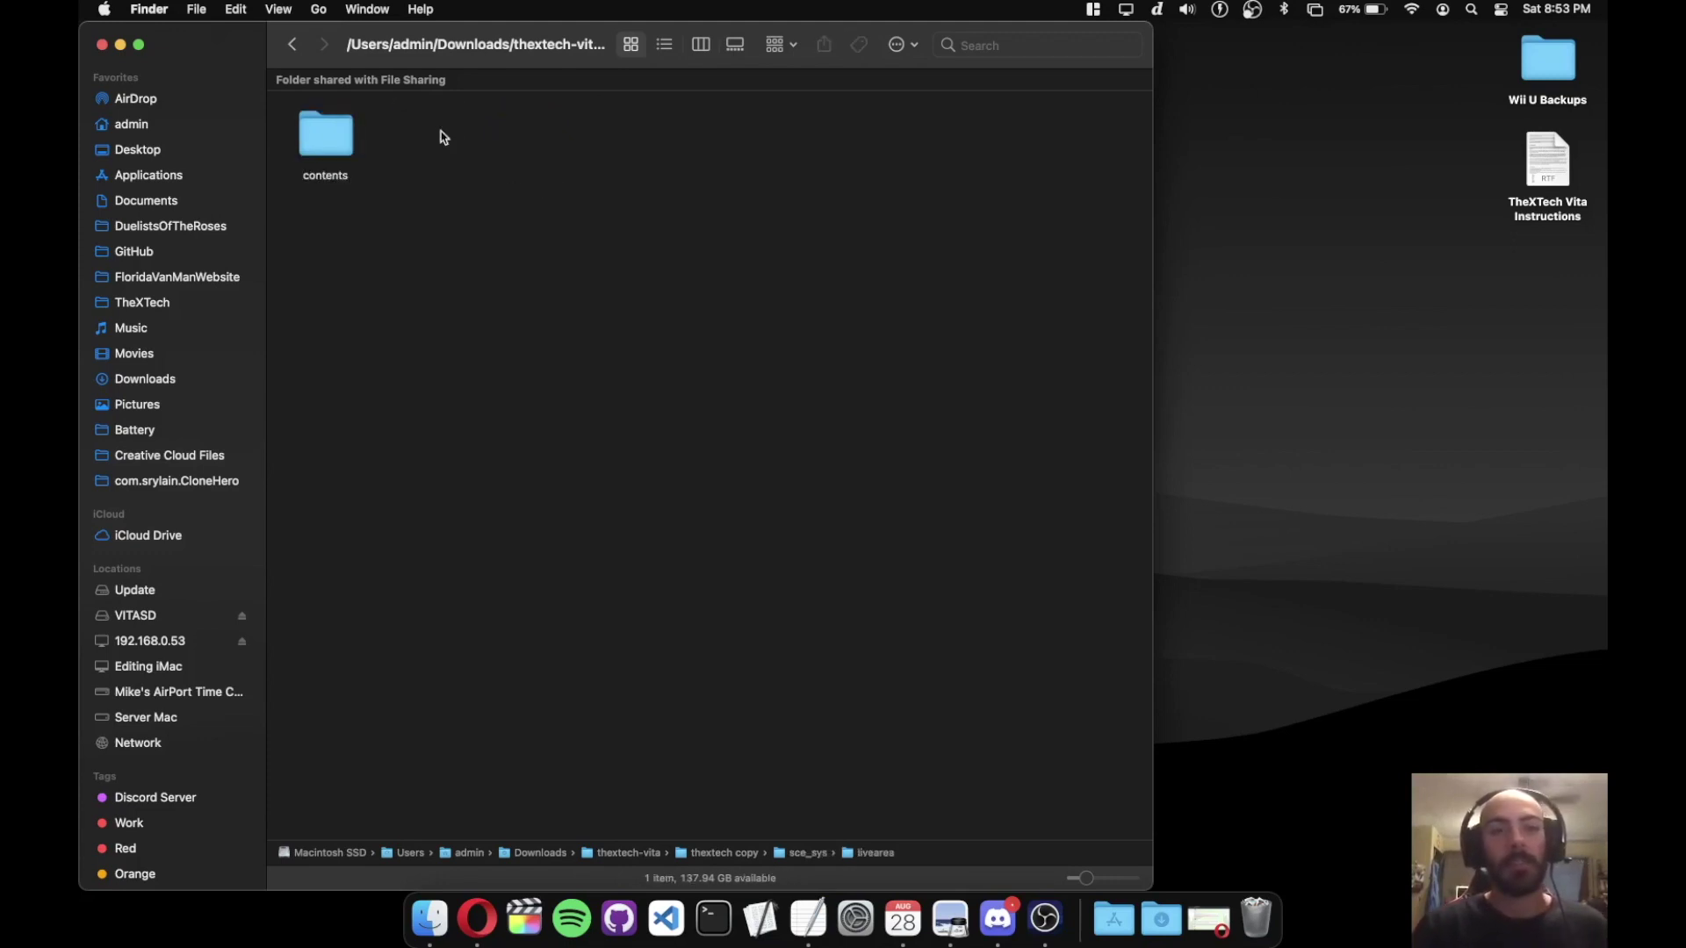
{"action": "double_click", "coordinate": [323, 125]}
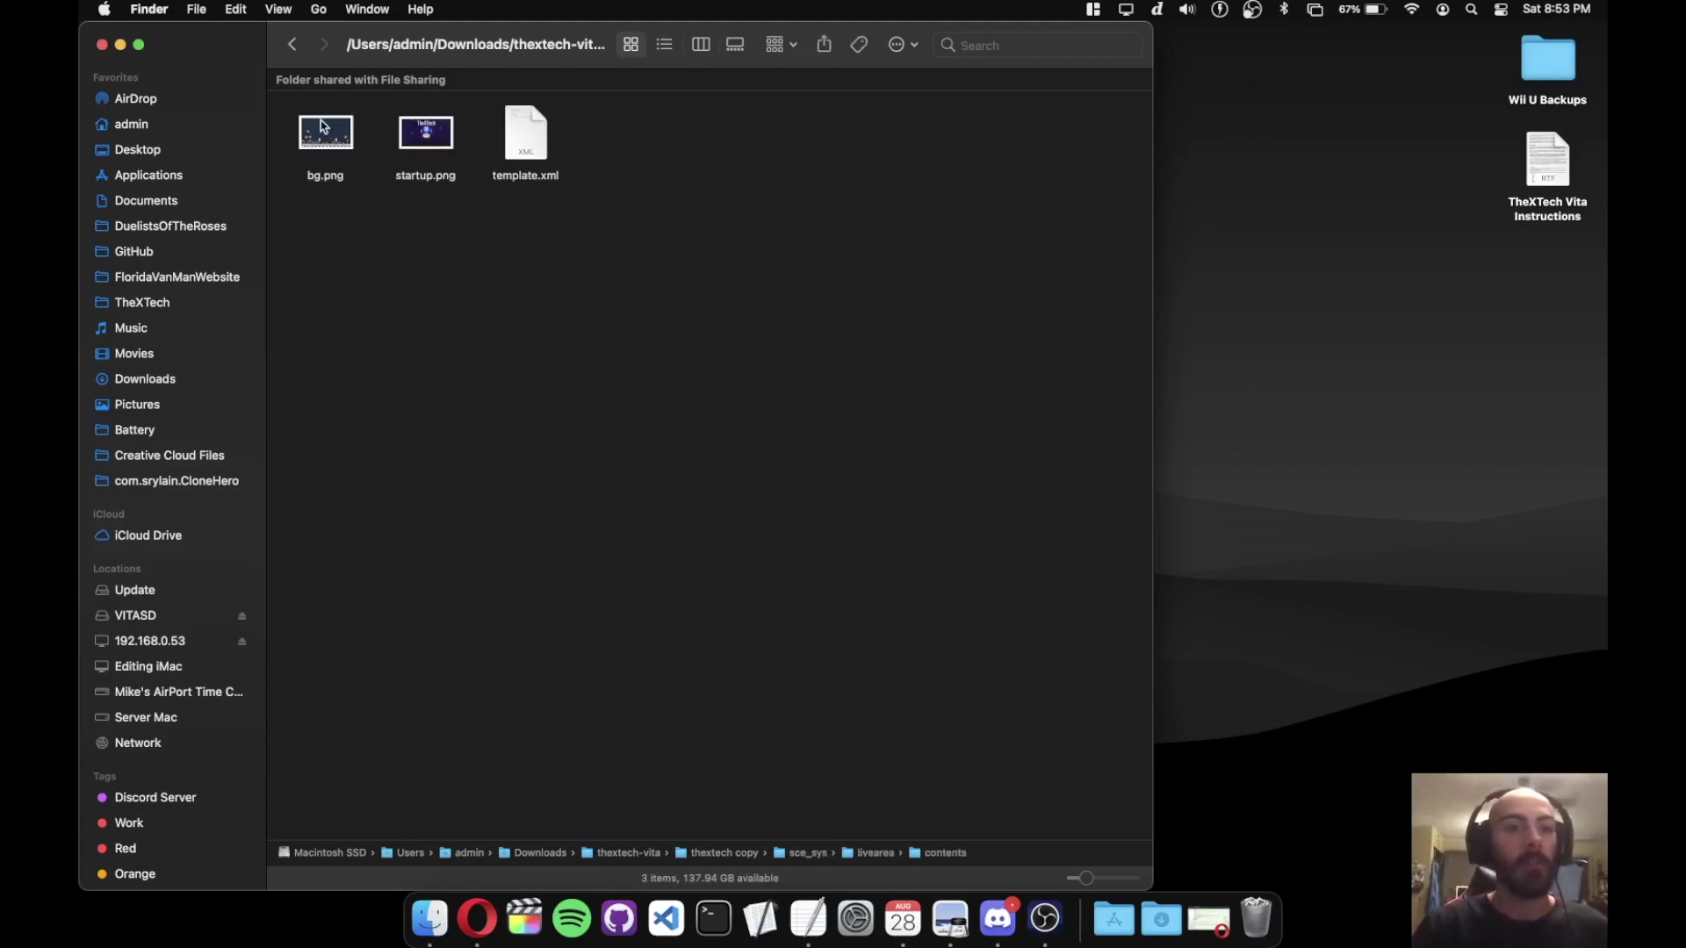
Return to the thextech-vita folder and move thextech copy.zip and the thextech copy folder to the Trash.
{"action": "left_click", "coordinate": [290, 43]}
{"action": "left_click", "coordinate": [290, 44]}
{"action": "left_click", "coordinate": [290, 44]}
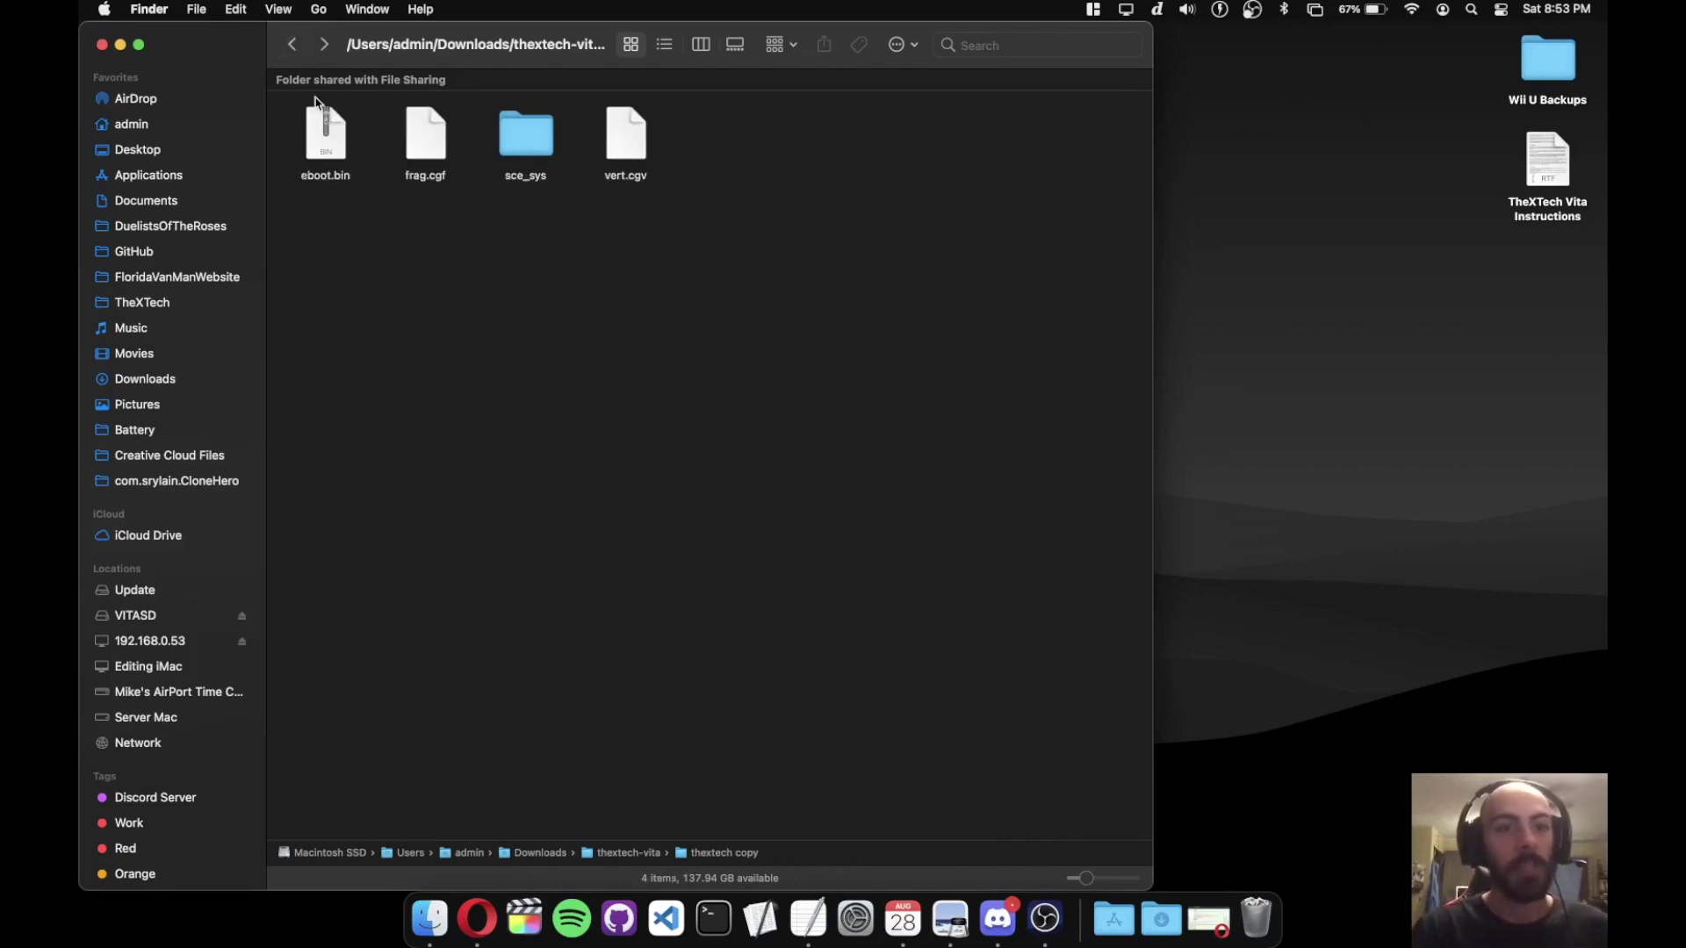
{"action": "left_click", "coordinate": [292, 42]}
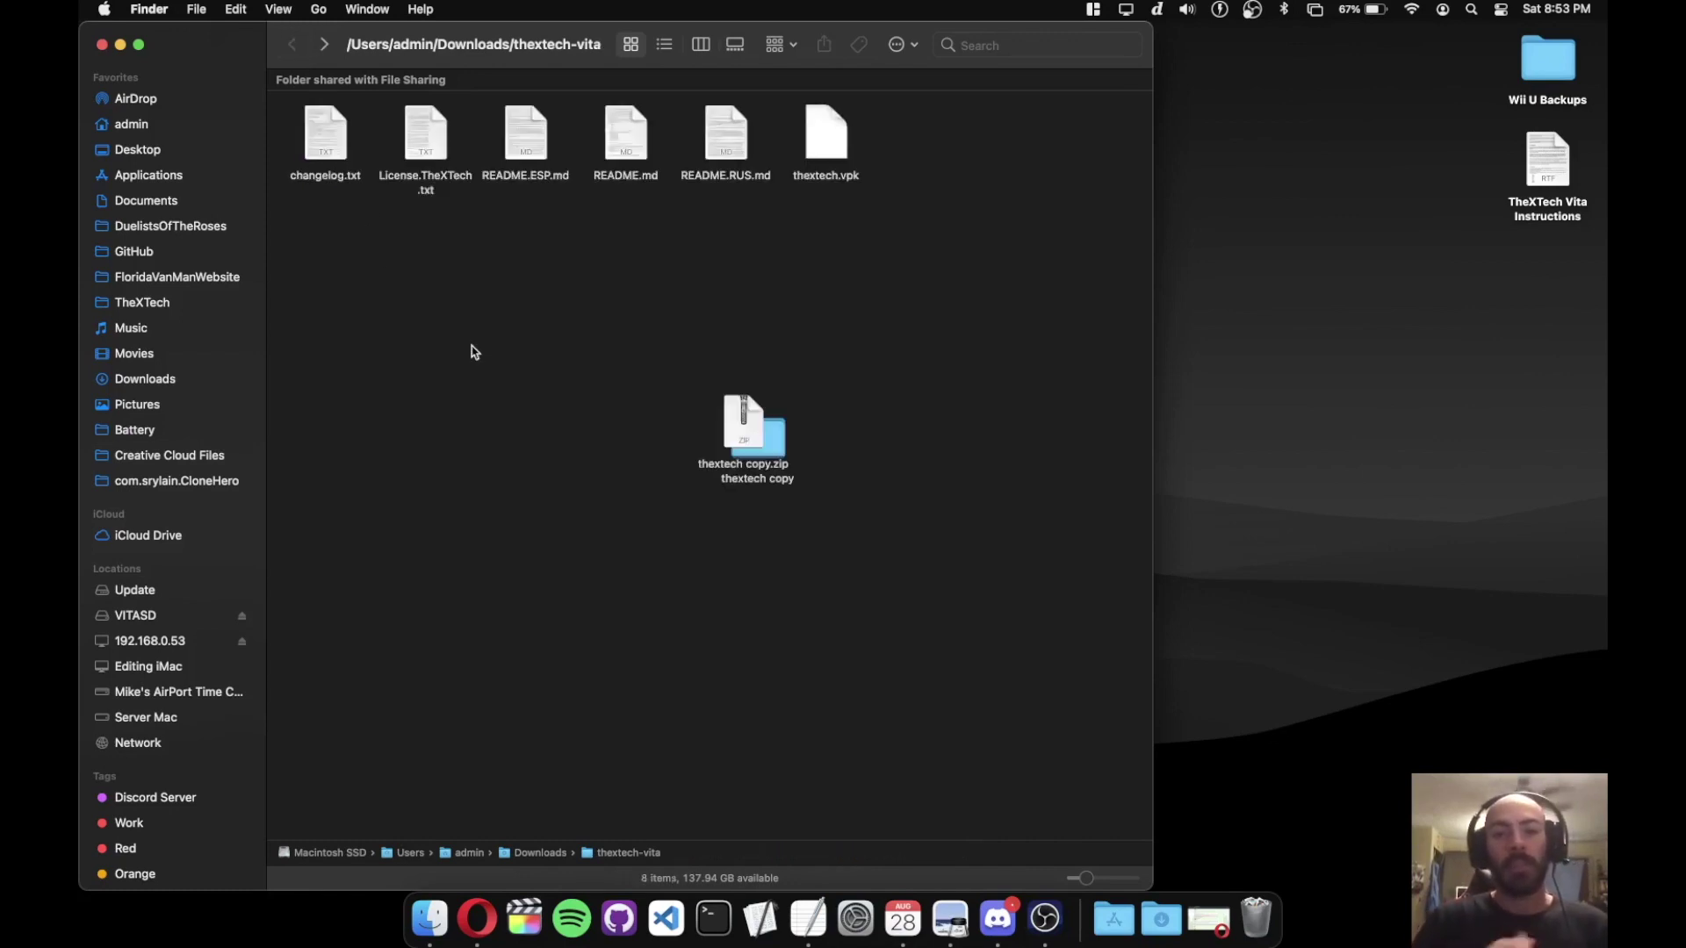
{"action": "left_click_drag", "start_coordinate": [877, 606], "coordinate": [689, 381]}
{"action": "key", "text": "super+BackSpace"}
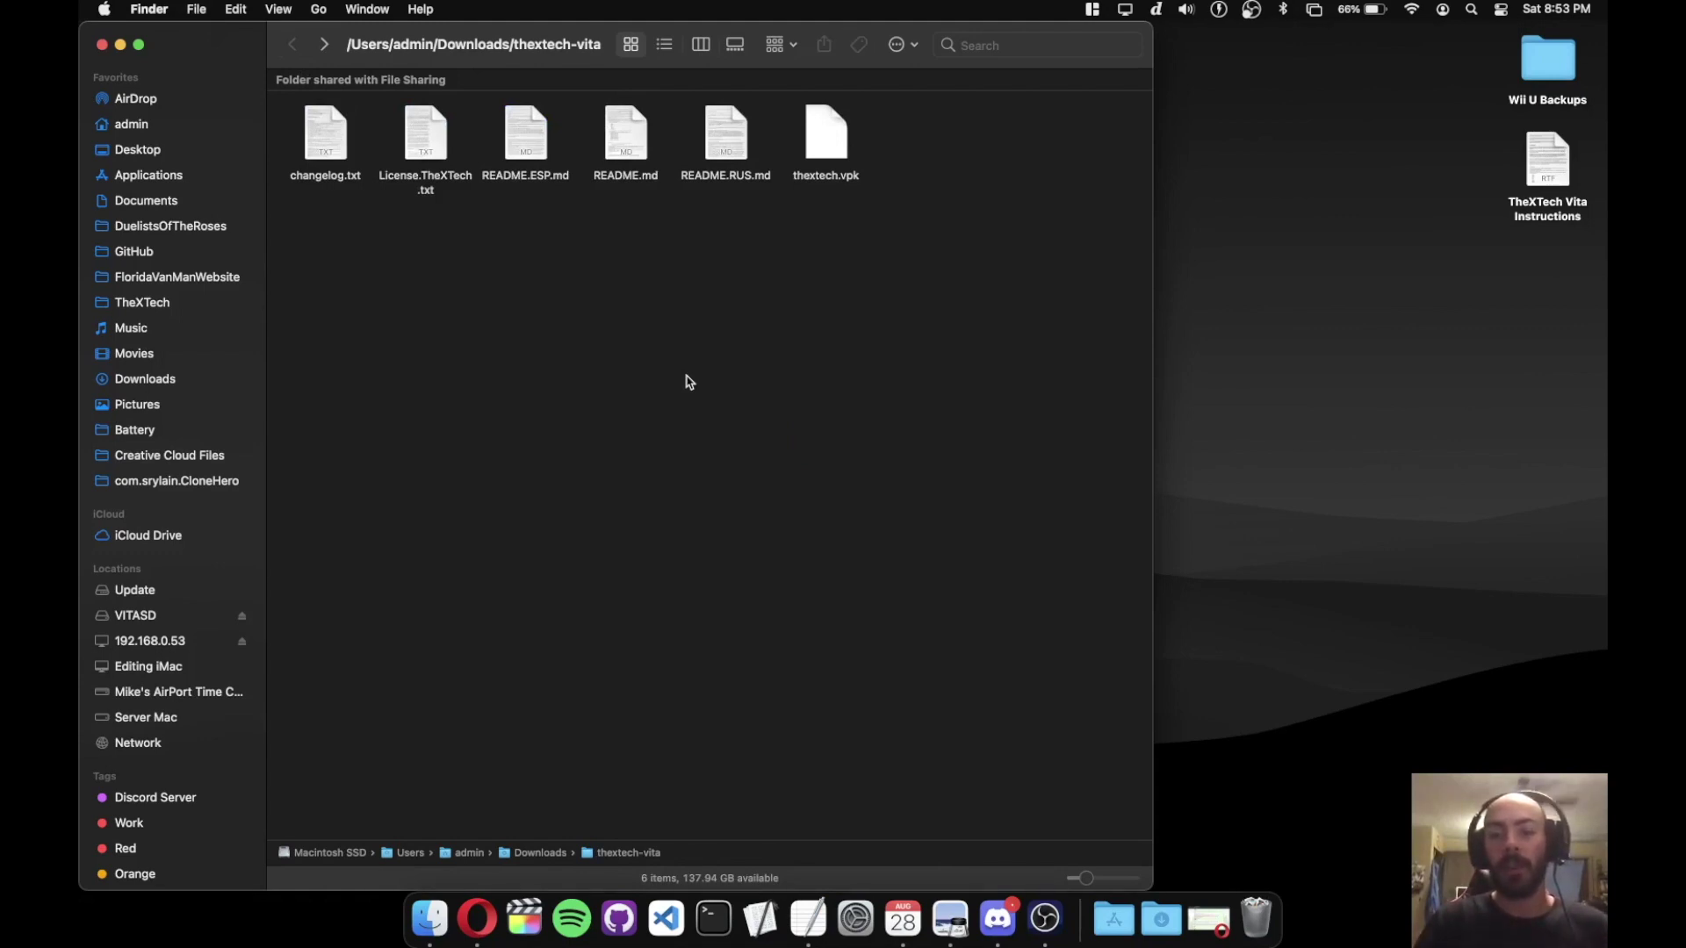
Download the Linux (built on Ubuntu 20.04) 64-bit build from the TheXTech forum page in Opera and minimize the browser.
{"action": "left_click", "coordinate": [1212, 936]}
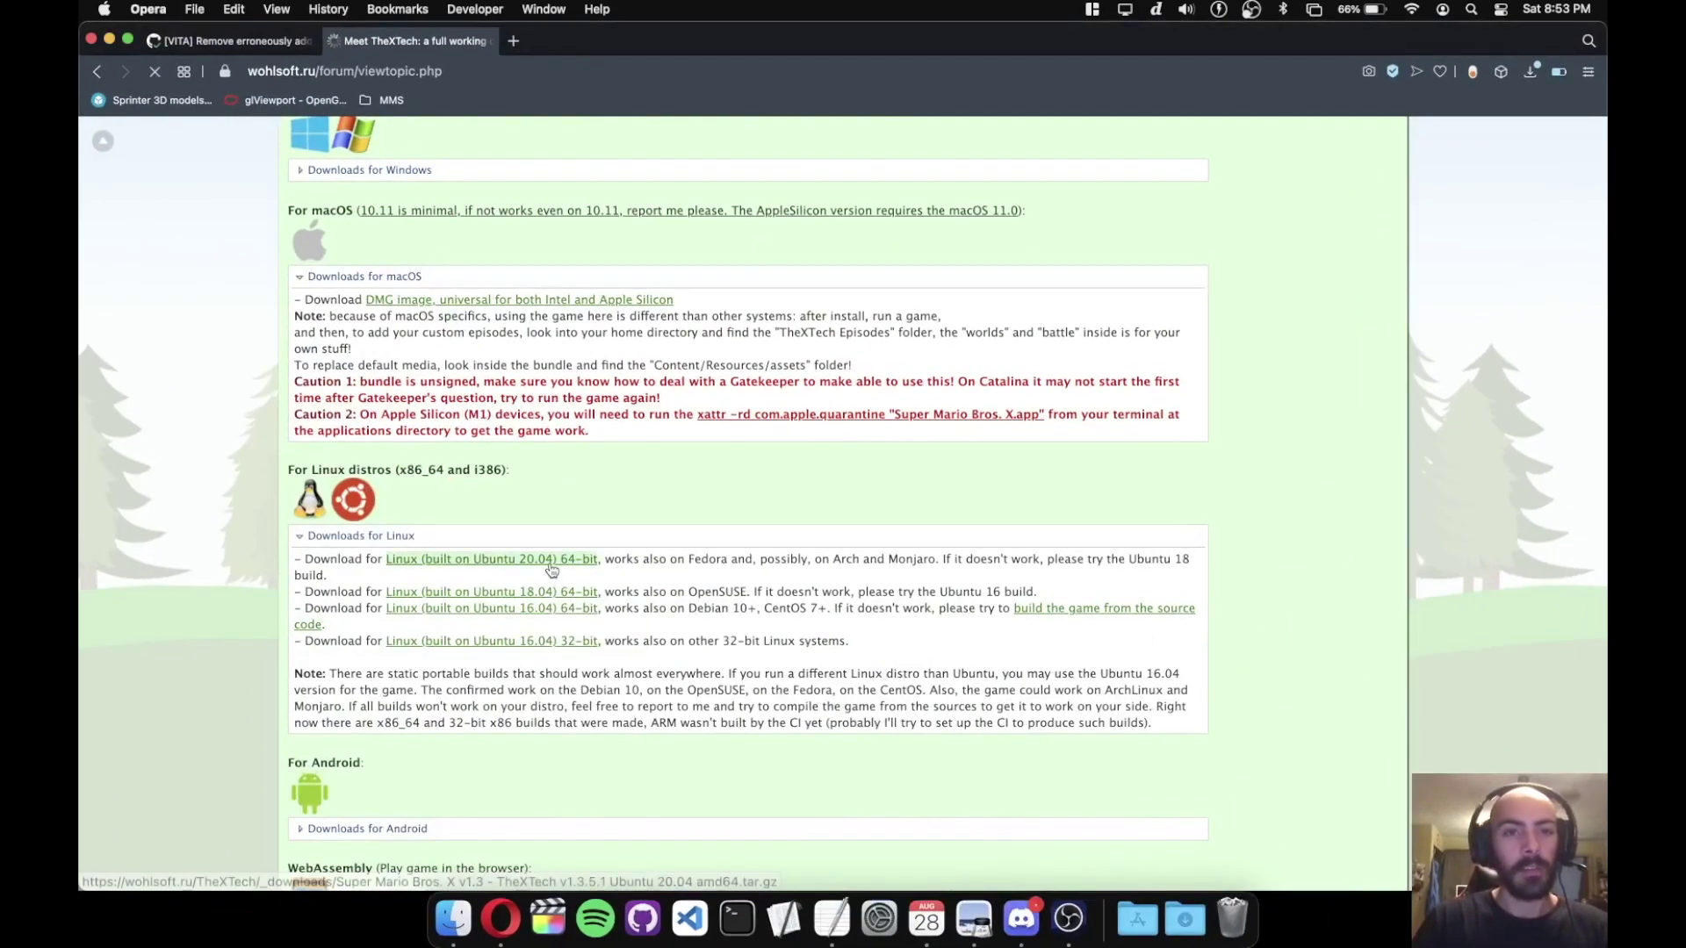
{"action": "left_click", "coordinate": [527, 560]}
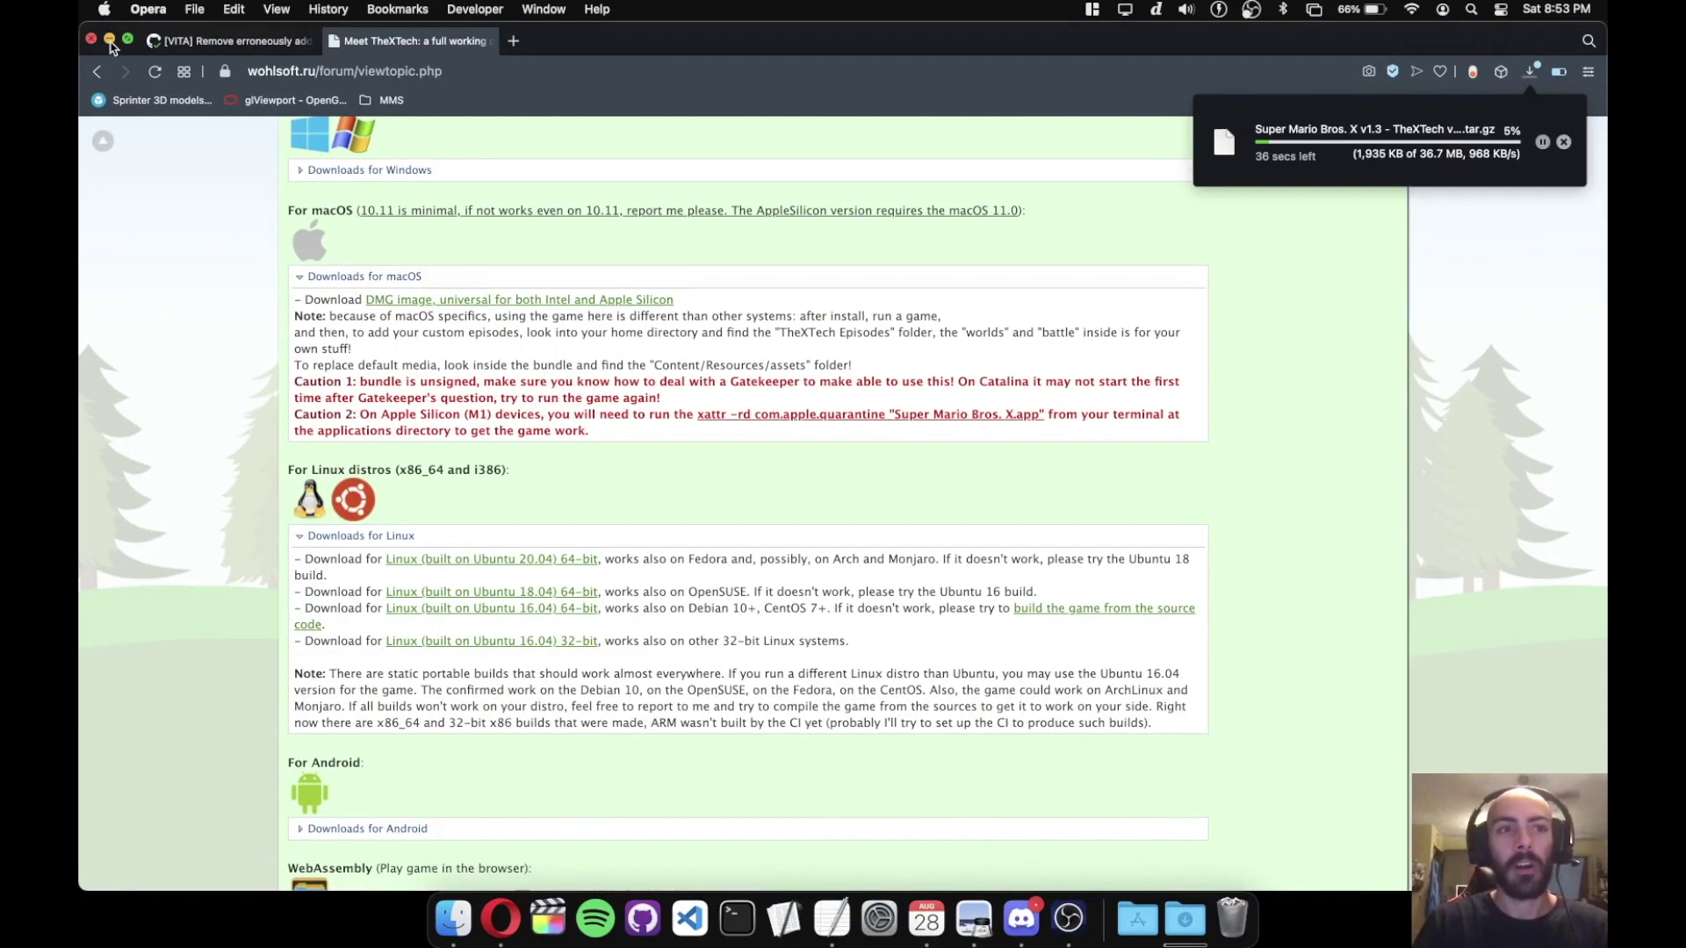
{"action": "key", "text": "super+m"}
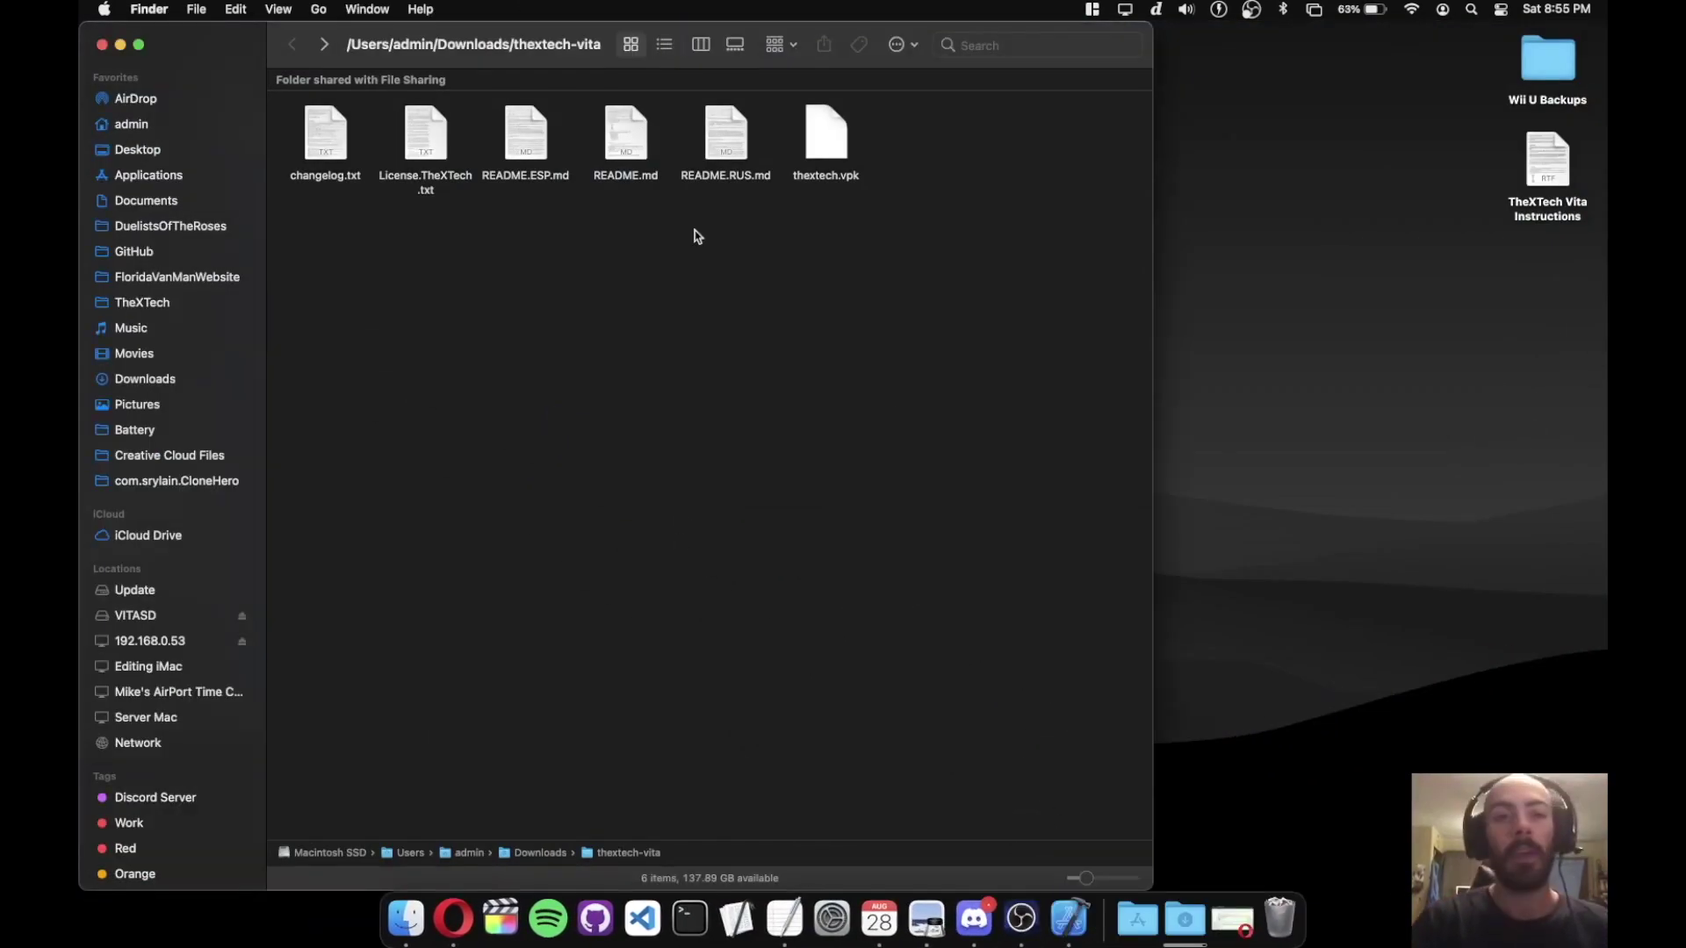
Preview README.md and read the Vita Installation Guide and known issues.
{"action": "left_click", "coordinate": [617, 133]}
{"action": "key", "text": "space"}
{"action": "scroll", "coordinate": [700, 402], "scroll_direction": "down", "scroll_amount": 5}
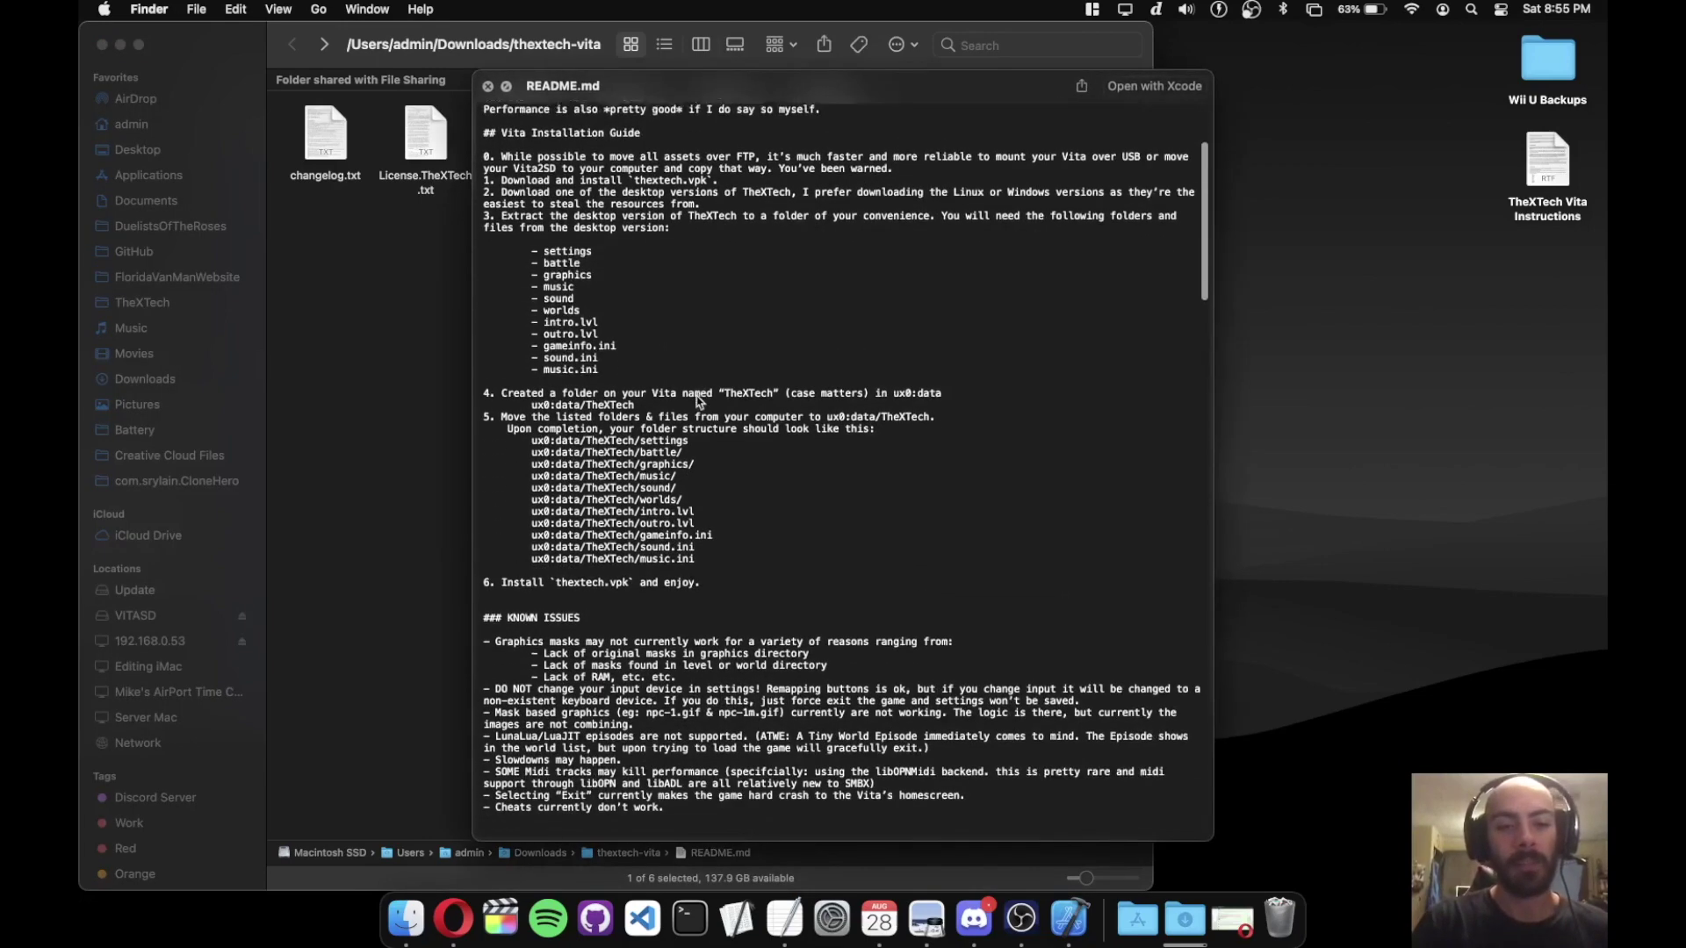
{"action": "scroll", "coordinate": [703, 369], "scroll_direction": "up", "scroll_amount": 5}
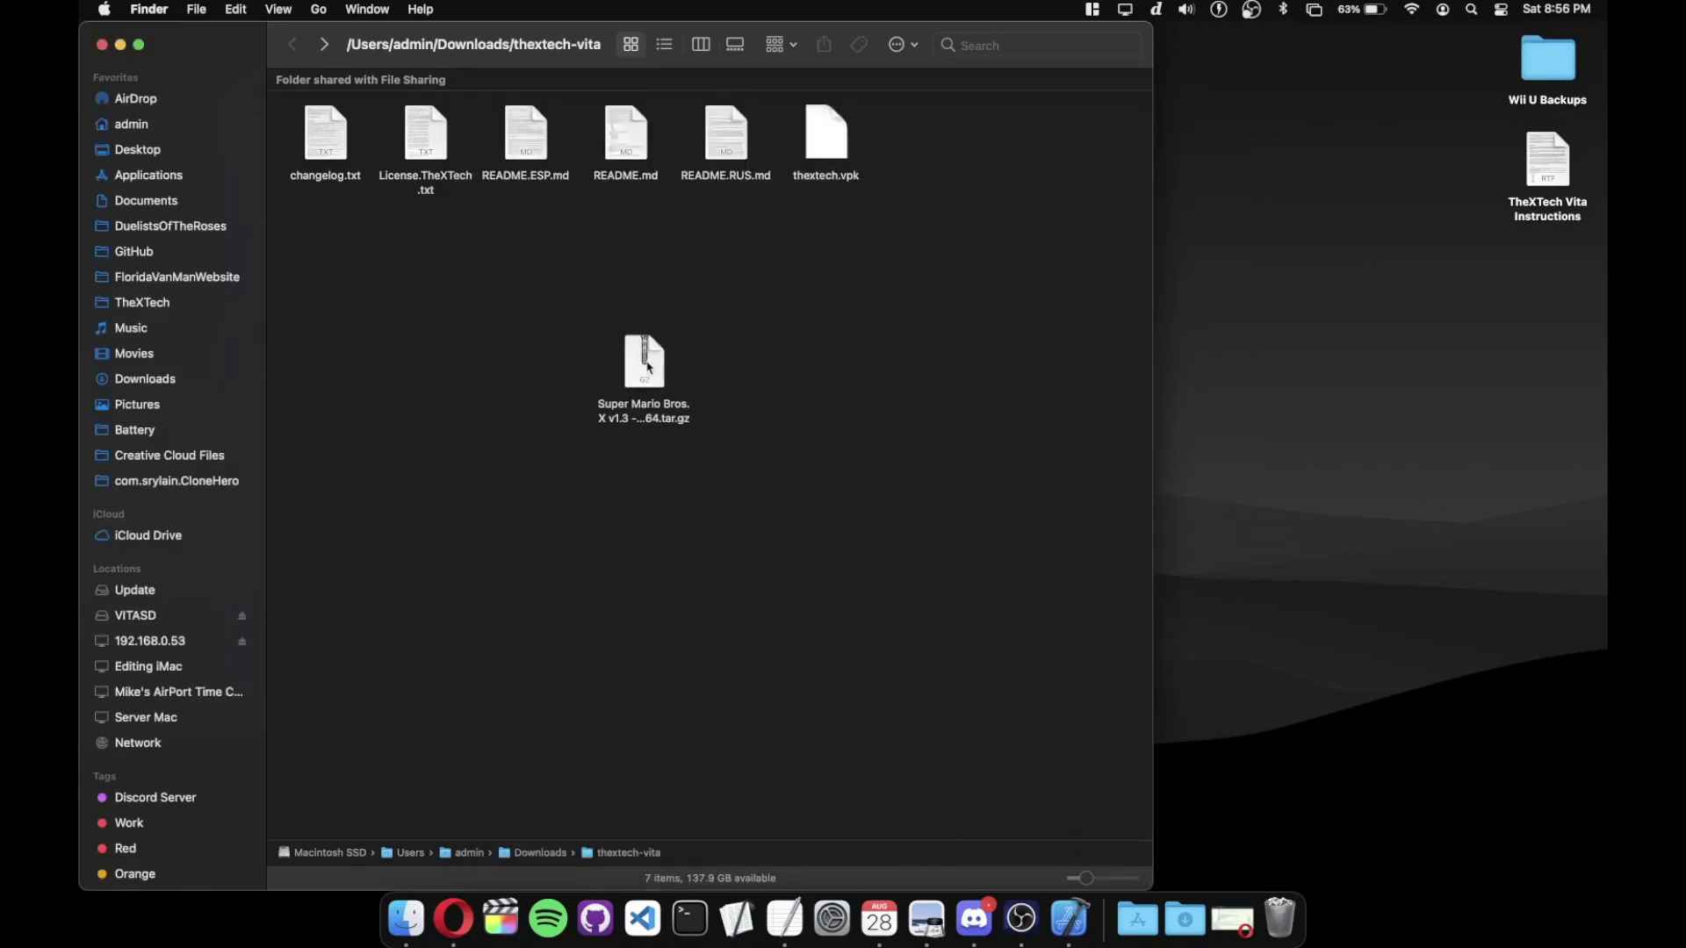
Extract the Super Mario Bros. X v1.3 tar.gz archive in thextech-vita and move the archive to the Trash.
{"action": "left_click", "coordinate": [646, 365]}
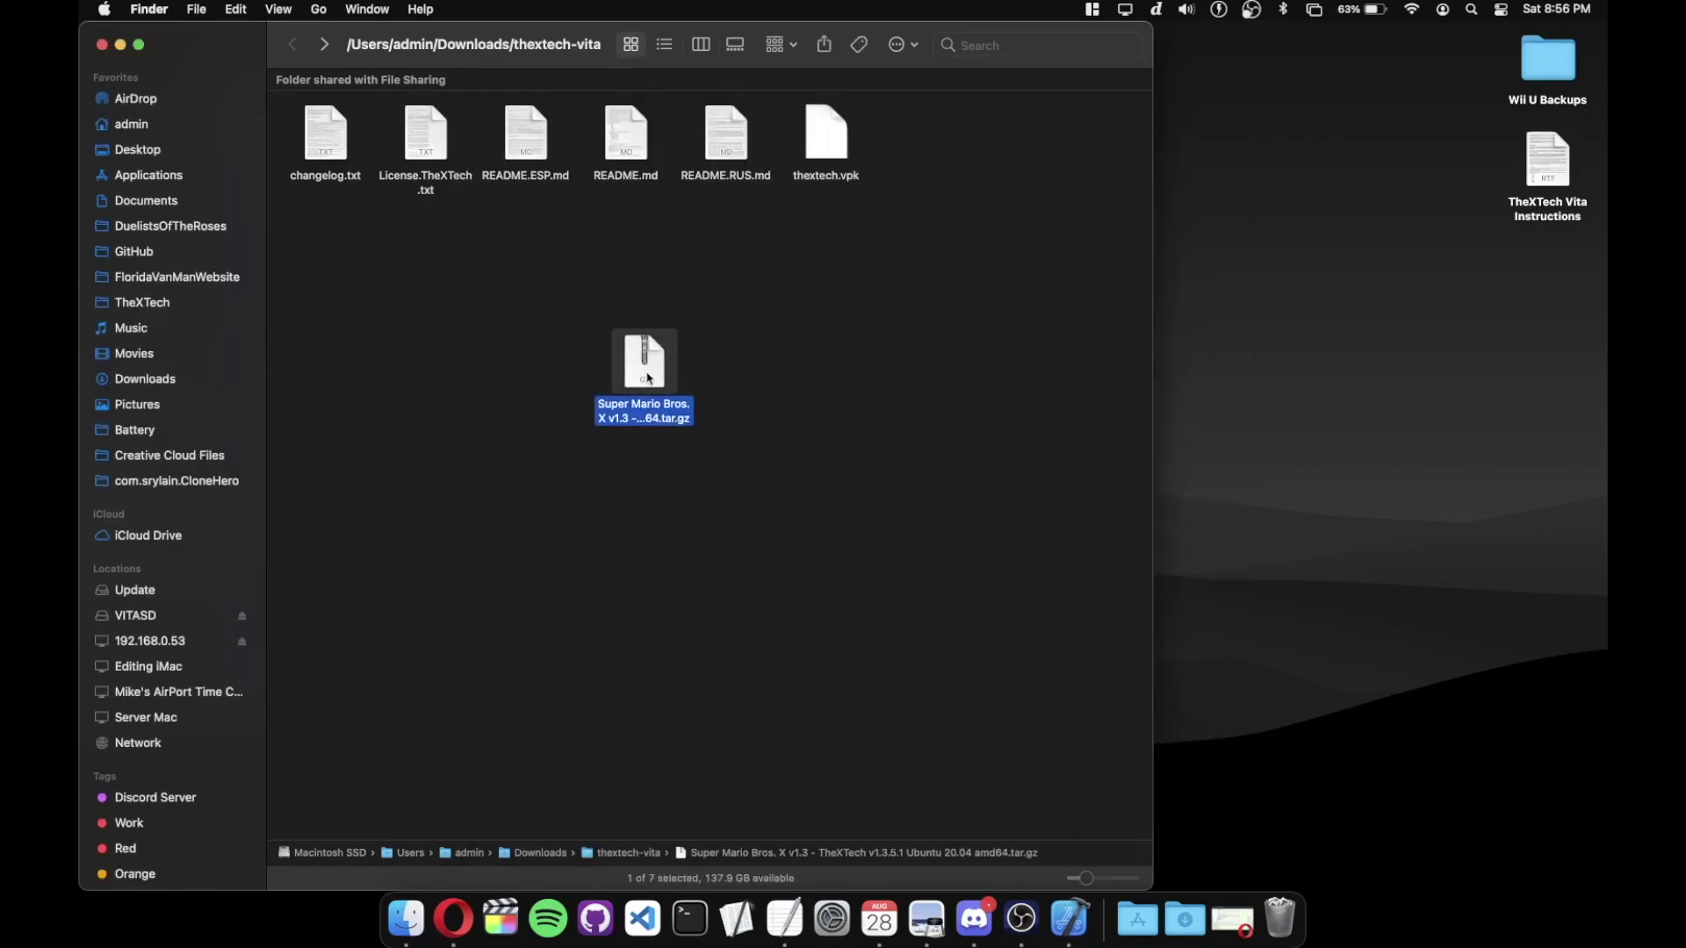
{"action": "double_click", "coordinate": [647, 376]}
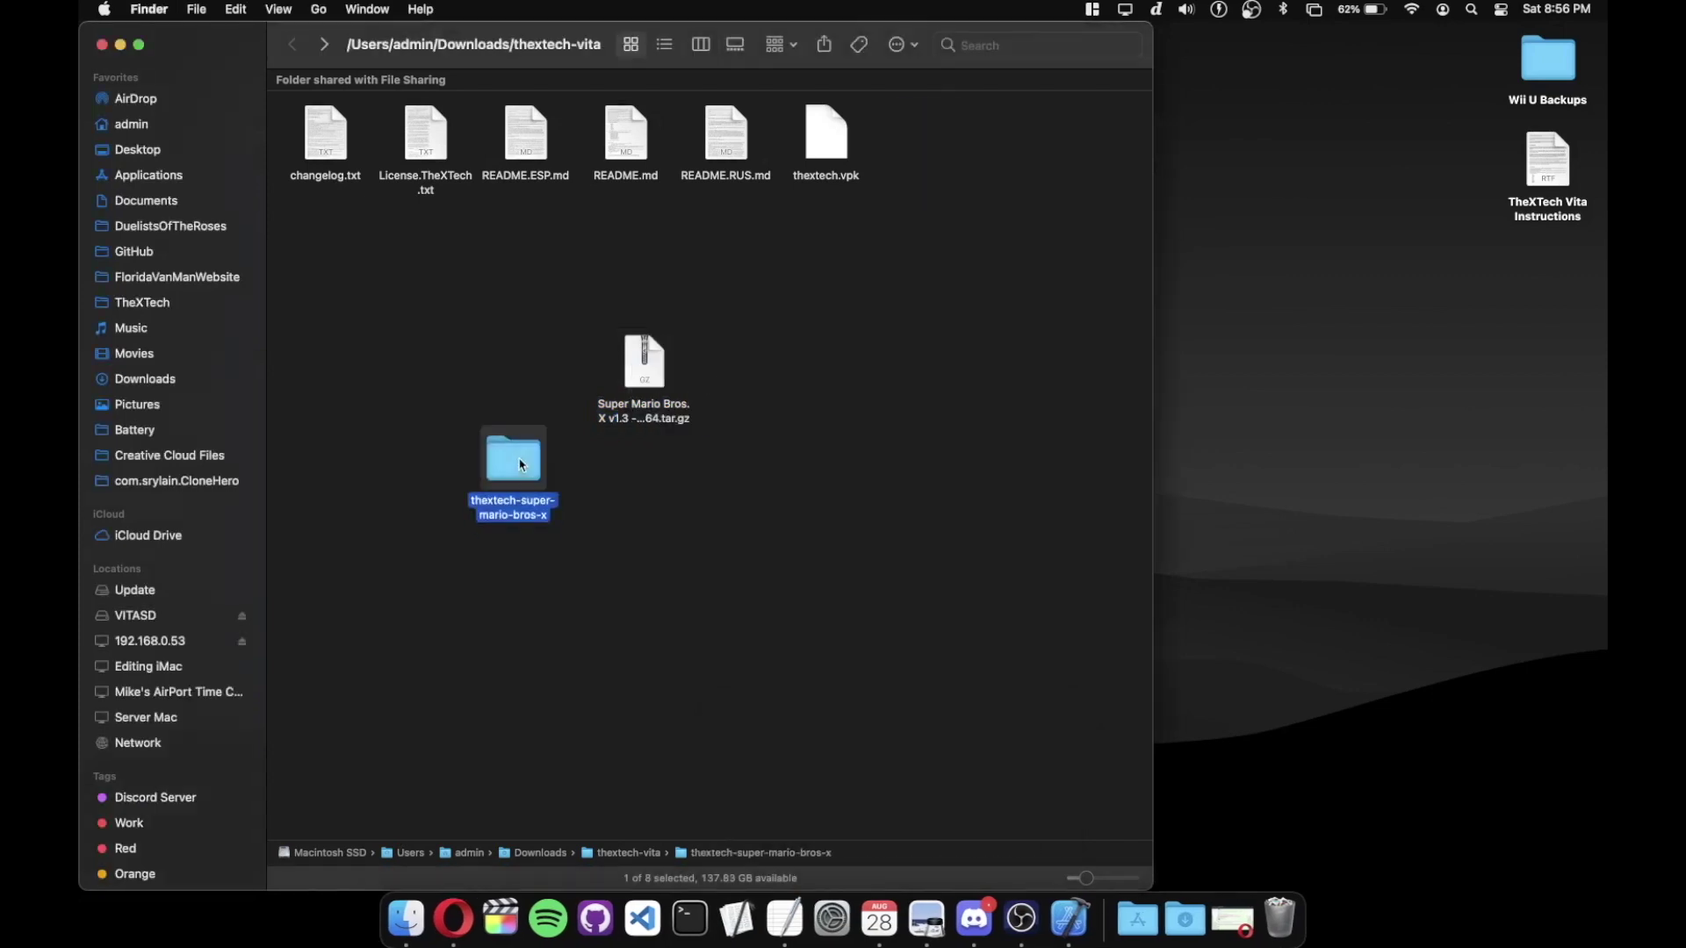
{"action": "left_click_drag", "start_coordinate": [644, 362], "coordinate": [1282, 918]}
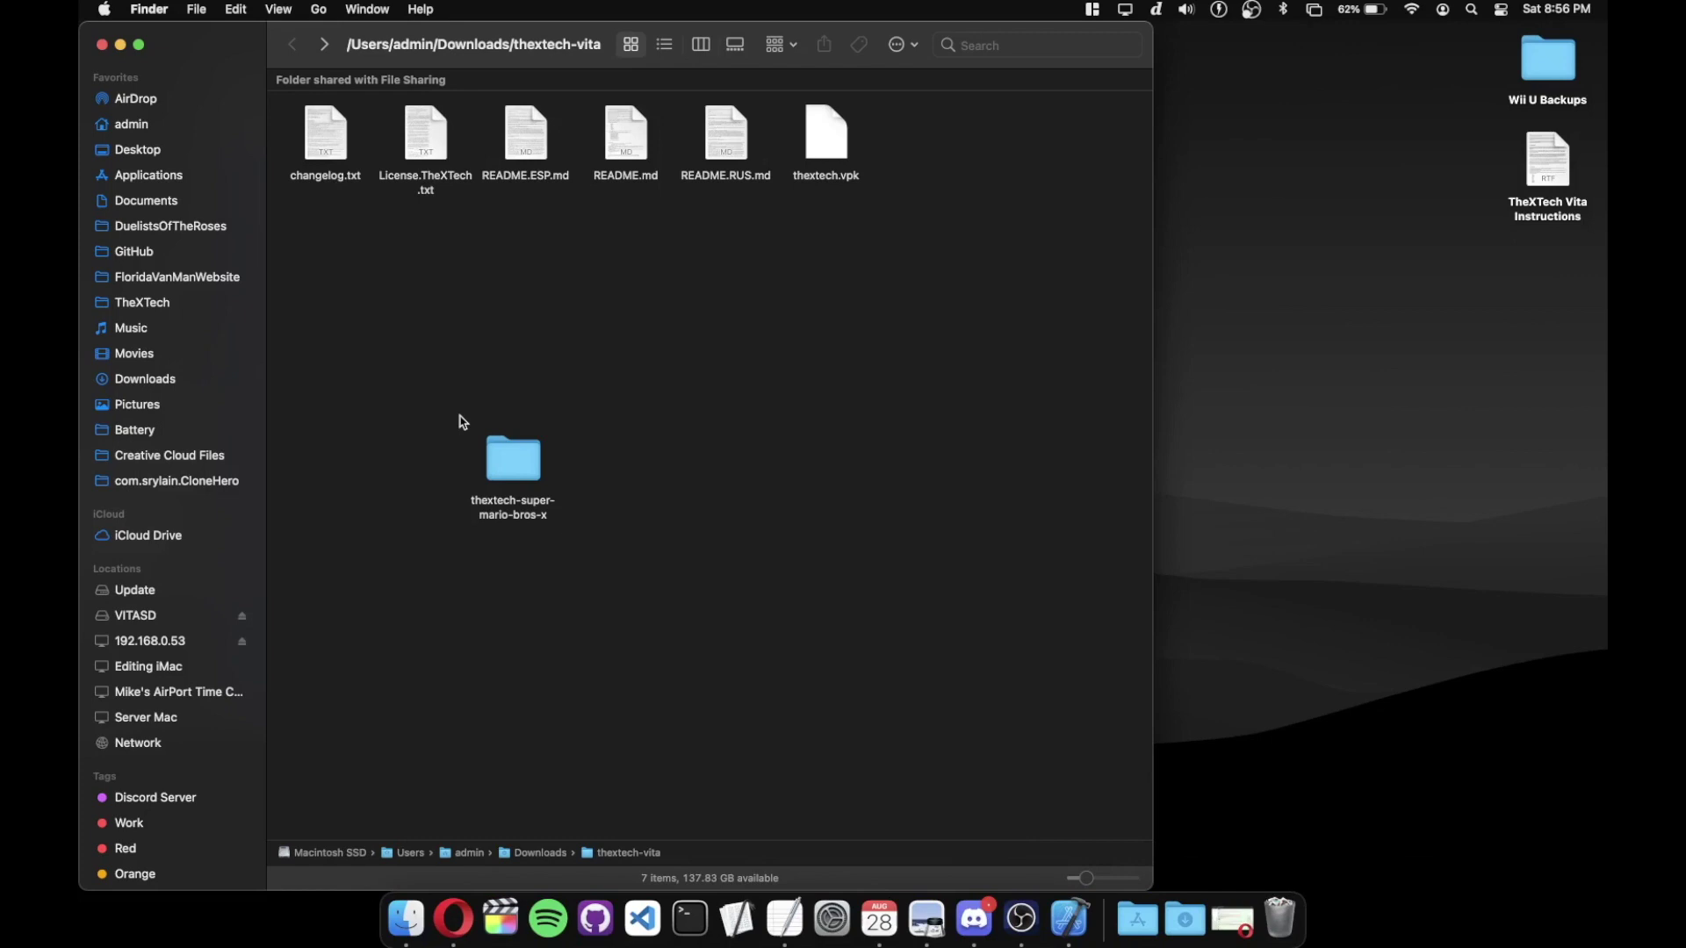
Open the thextech-super-mario-bros-x folder and remove the smbx executable from it.
{"action": "left_click", "coordinate": [505, 465]}
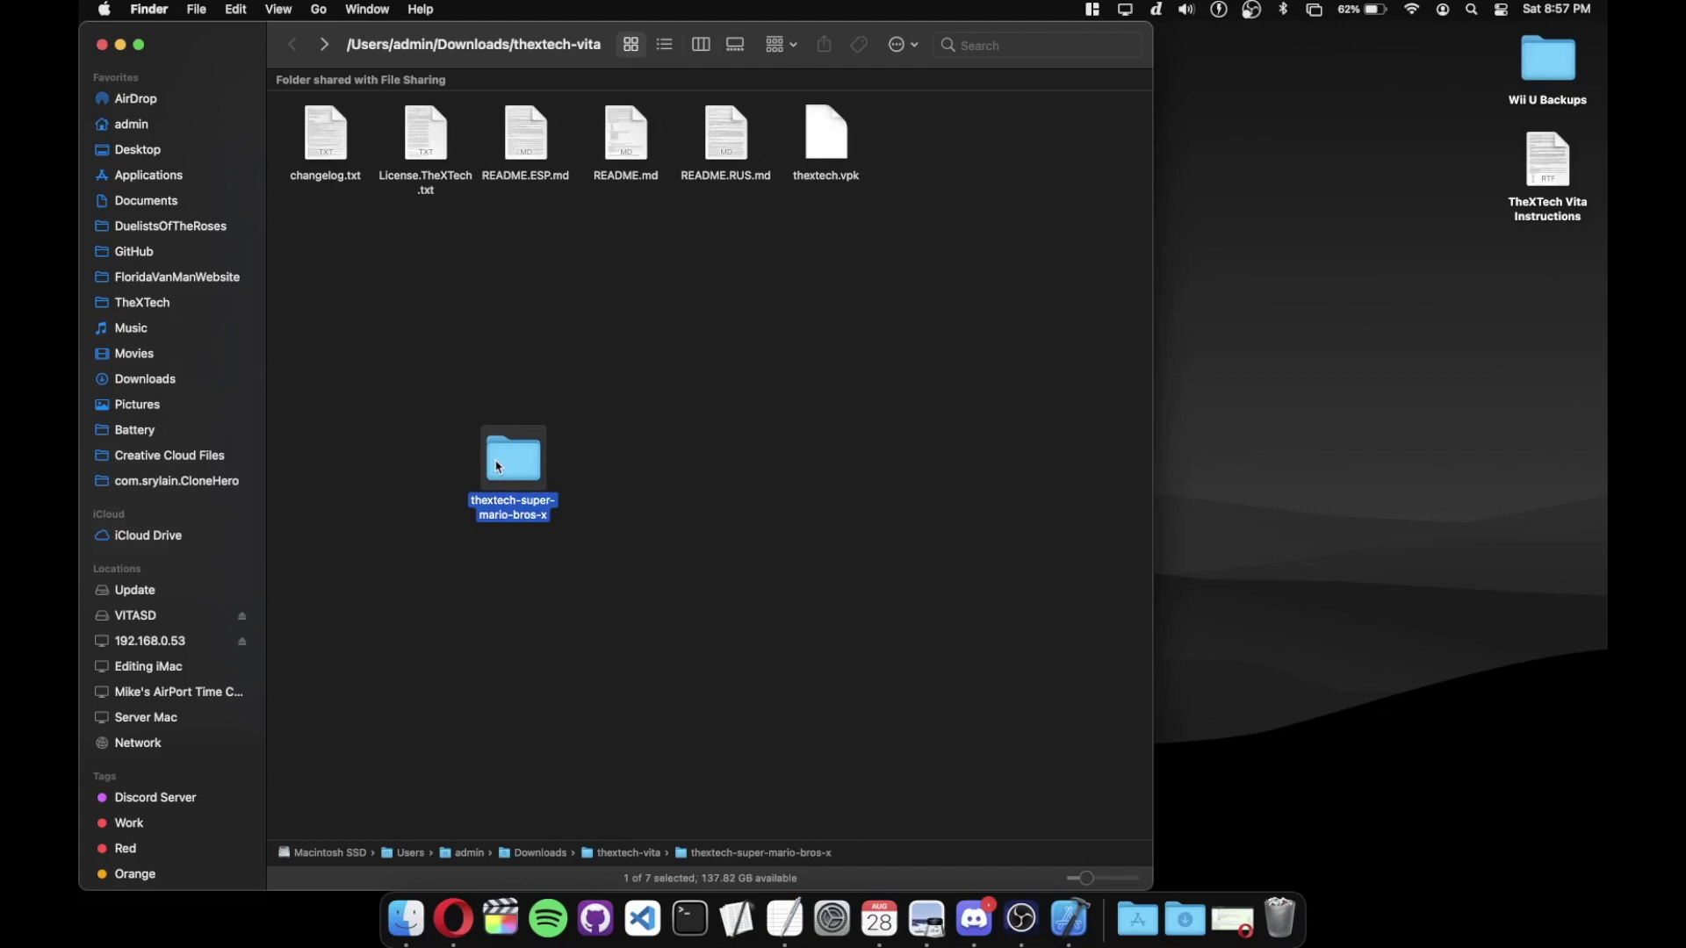
{"action": "left_click_drag", "start_coordinate": [507, 470], "coordinate": [588, 405]}
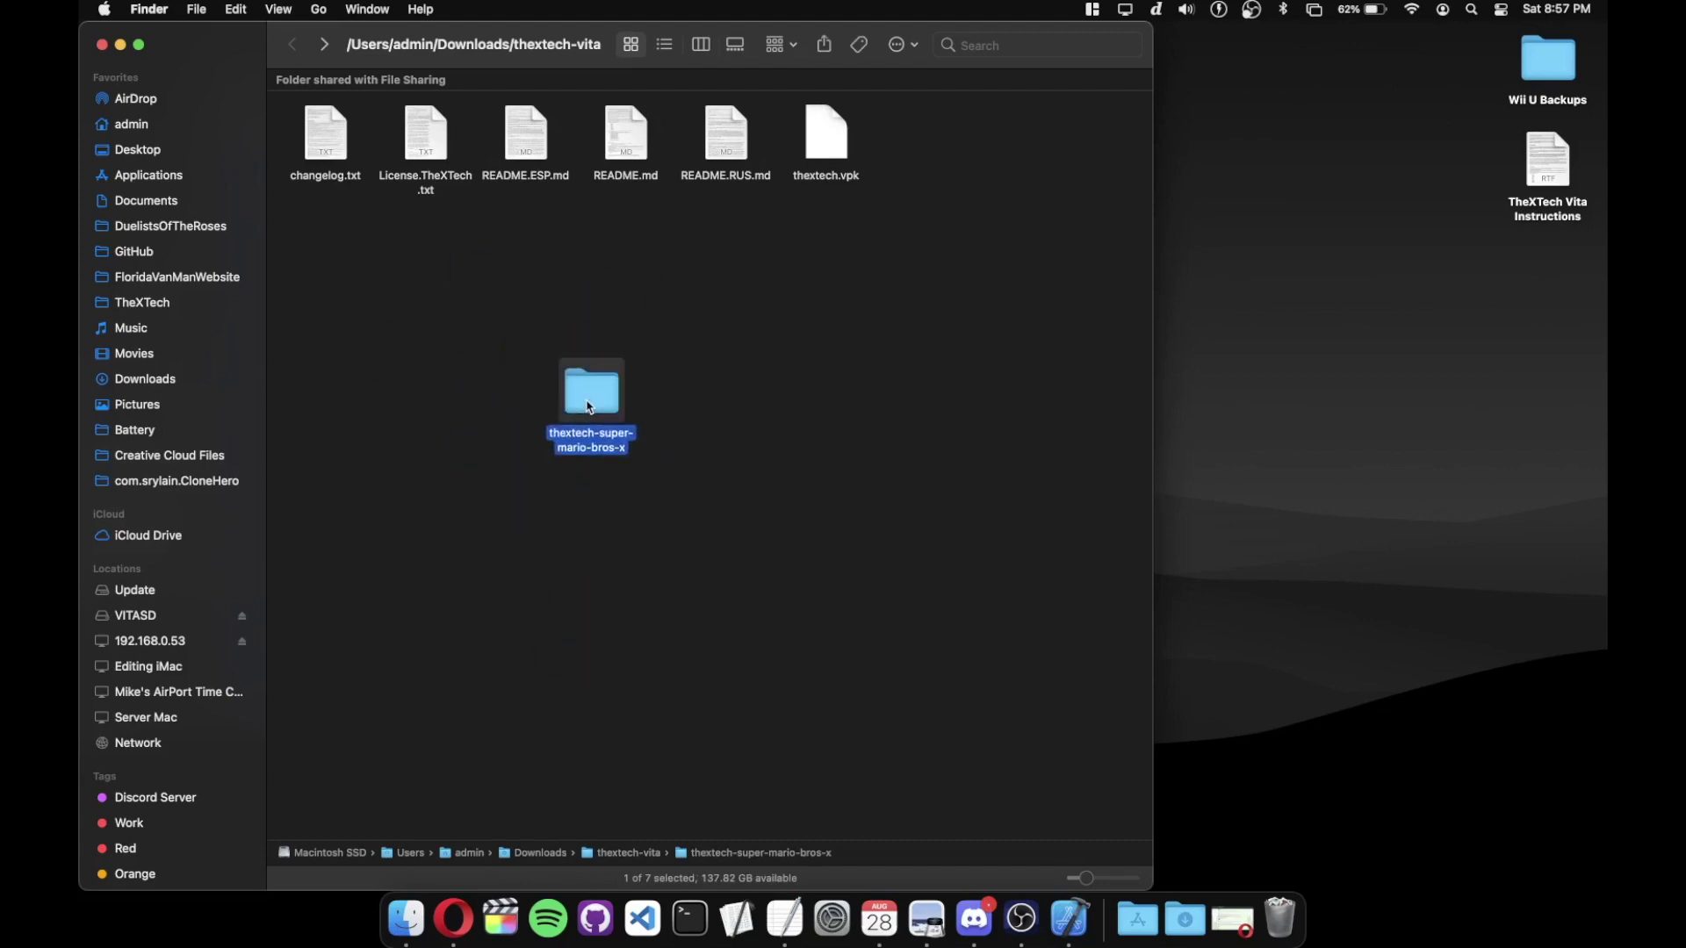
{"action": "double_click", "coordinate": [588, 406]}
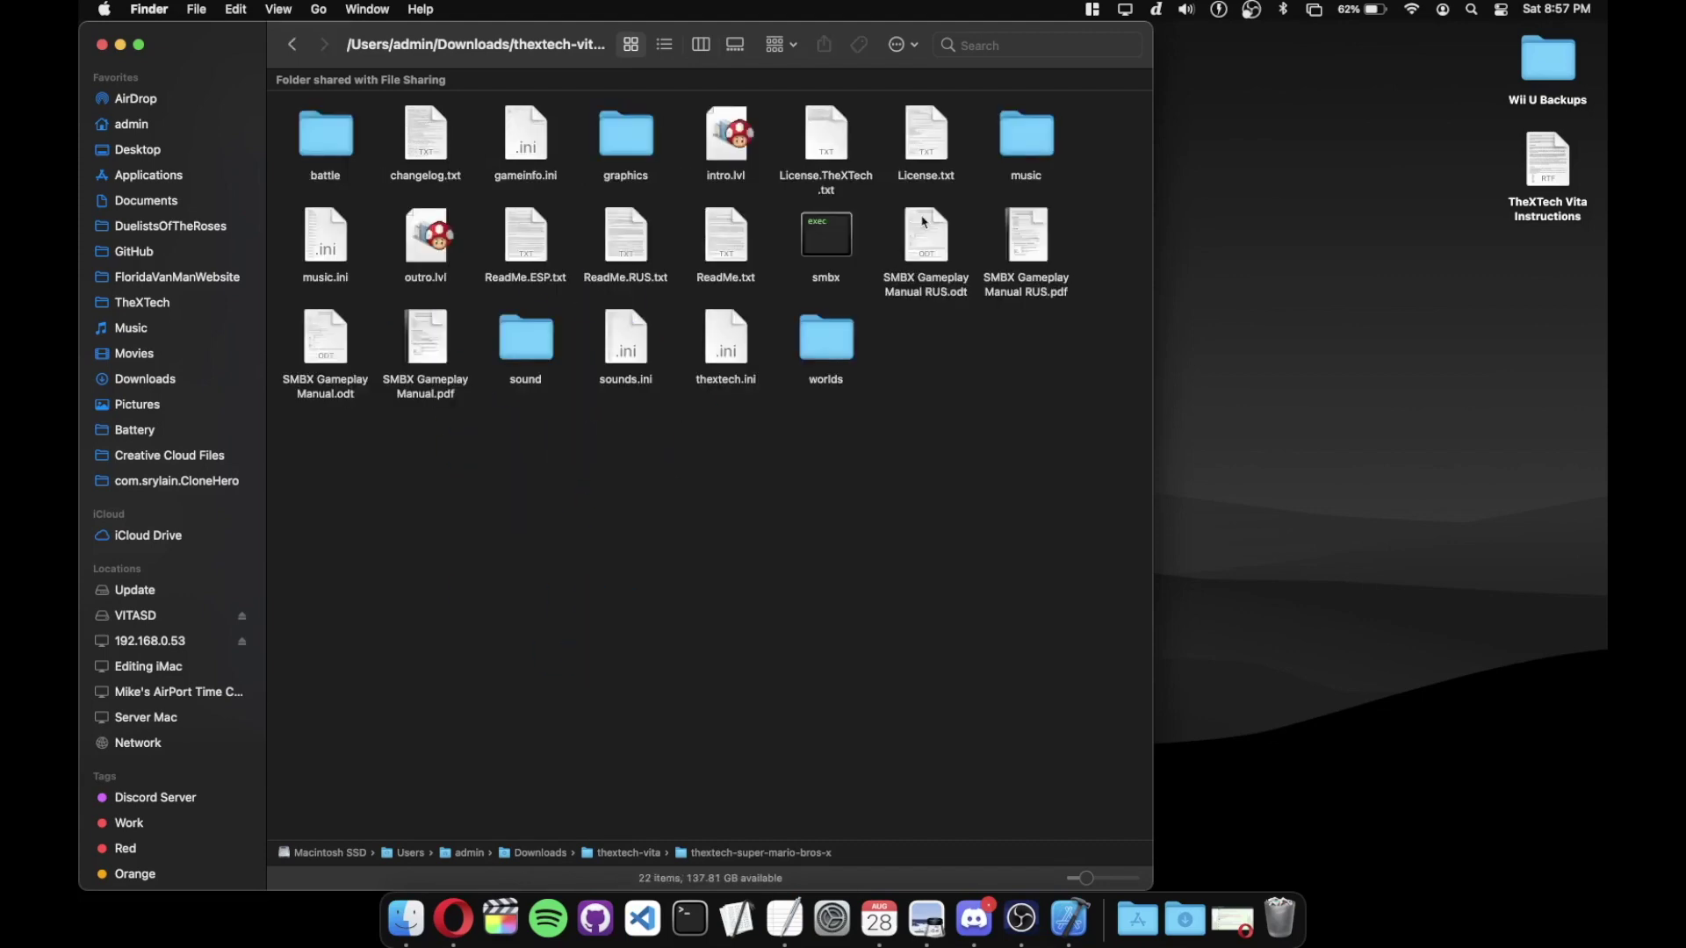
{"action": "left_click", "coordinate": [837, 241]}
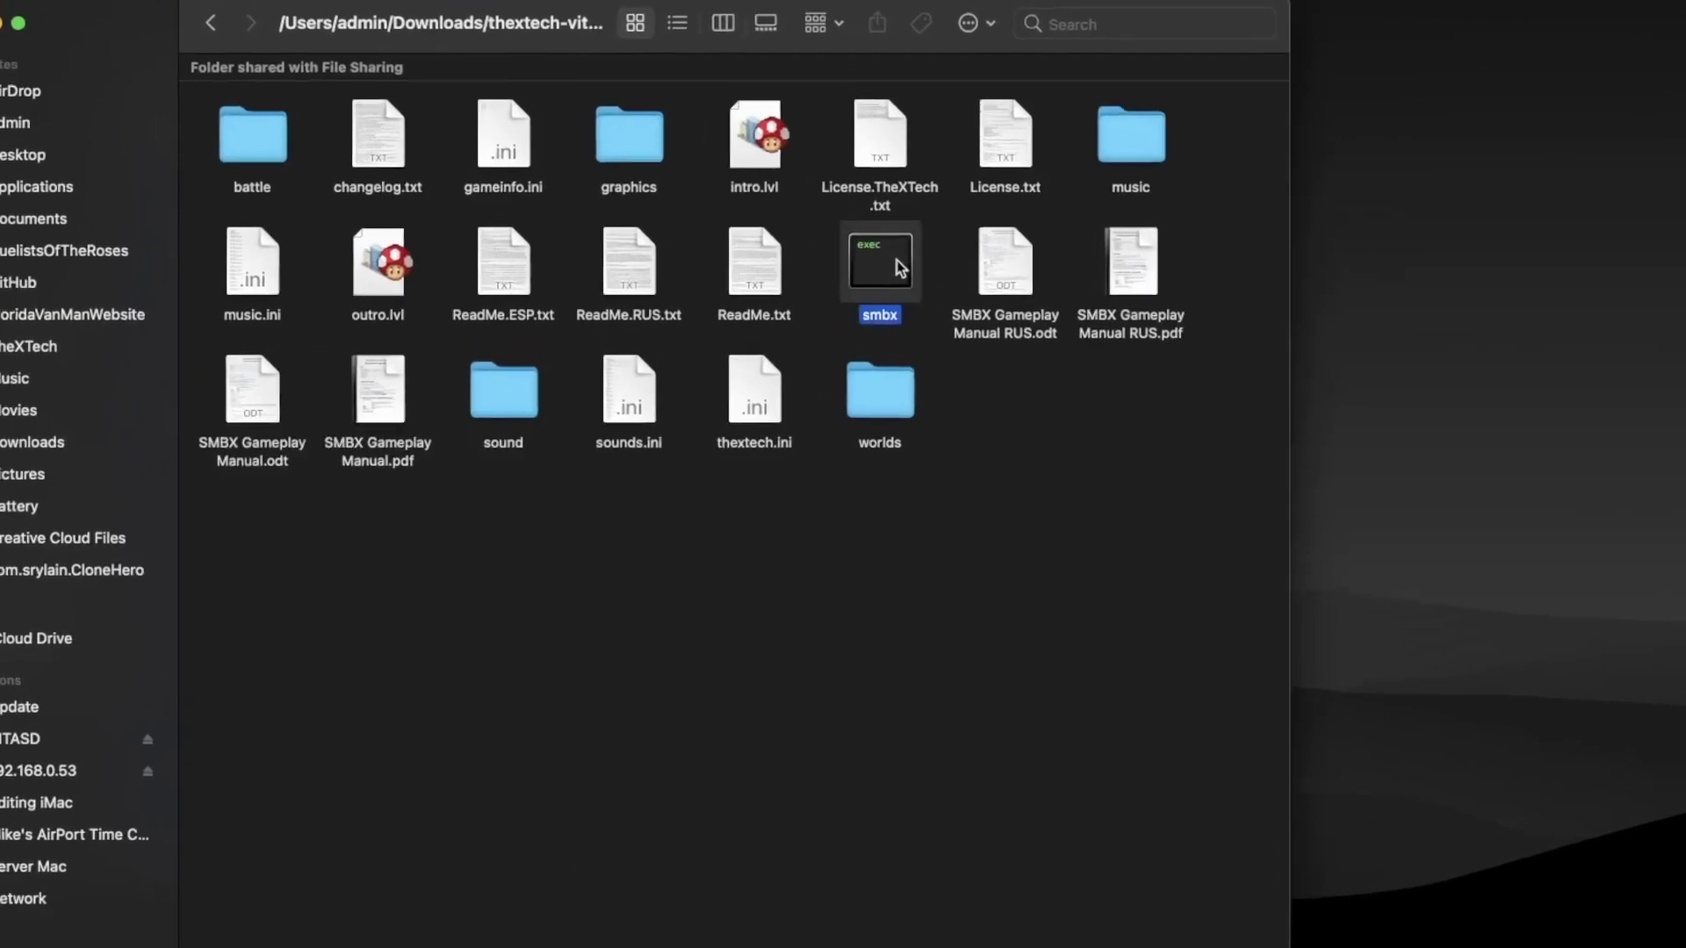
{"action": "left_click_drag", "start_coordinate": [953, 321], "coordinate": [1093, 944]}
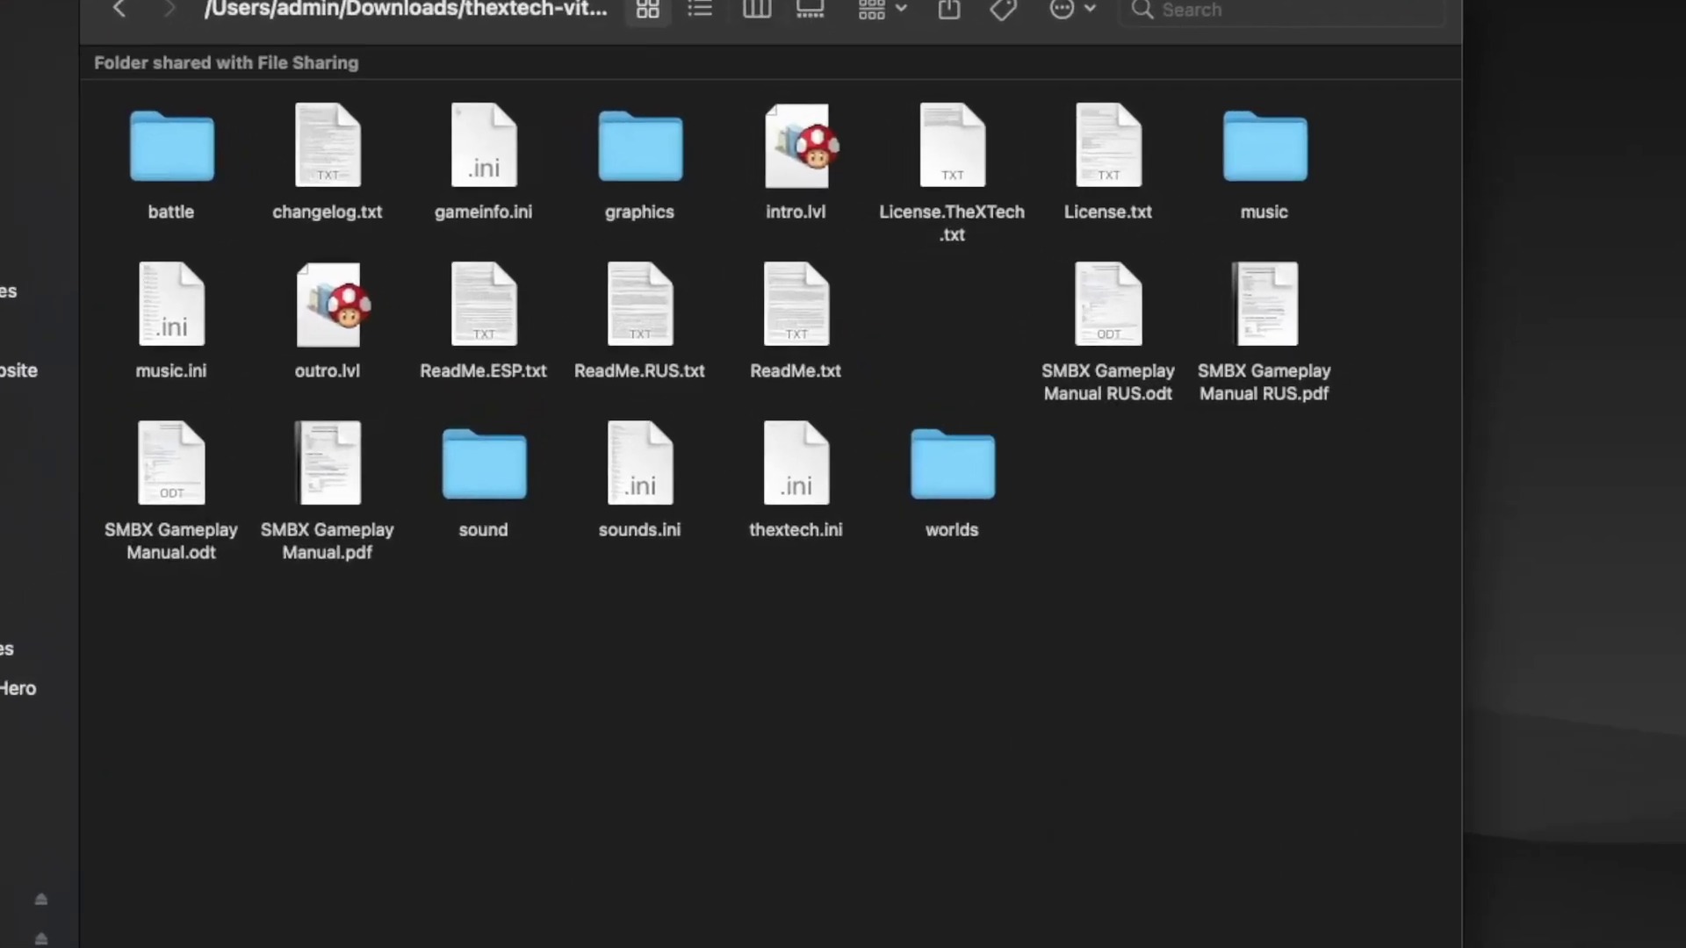
Set aside worlds, thextech.ini, sounds.ini, sound, outro.lvl and intro.lvl in the empty area below the other files.
{"action": "left_click_drag", "start_coordinate": [955, 495], "coordinate": [578, 781]}
{"action": "left_click_drag", "start_coordinate": [790, 474], "coordinate": [716, 776]}
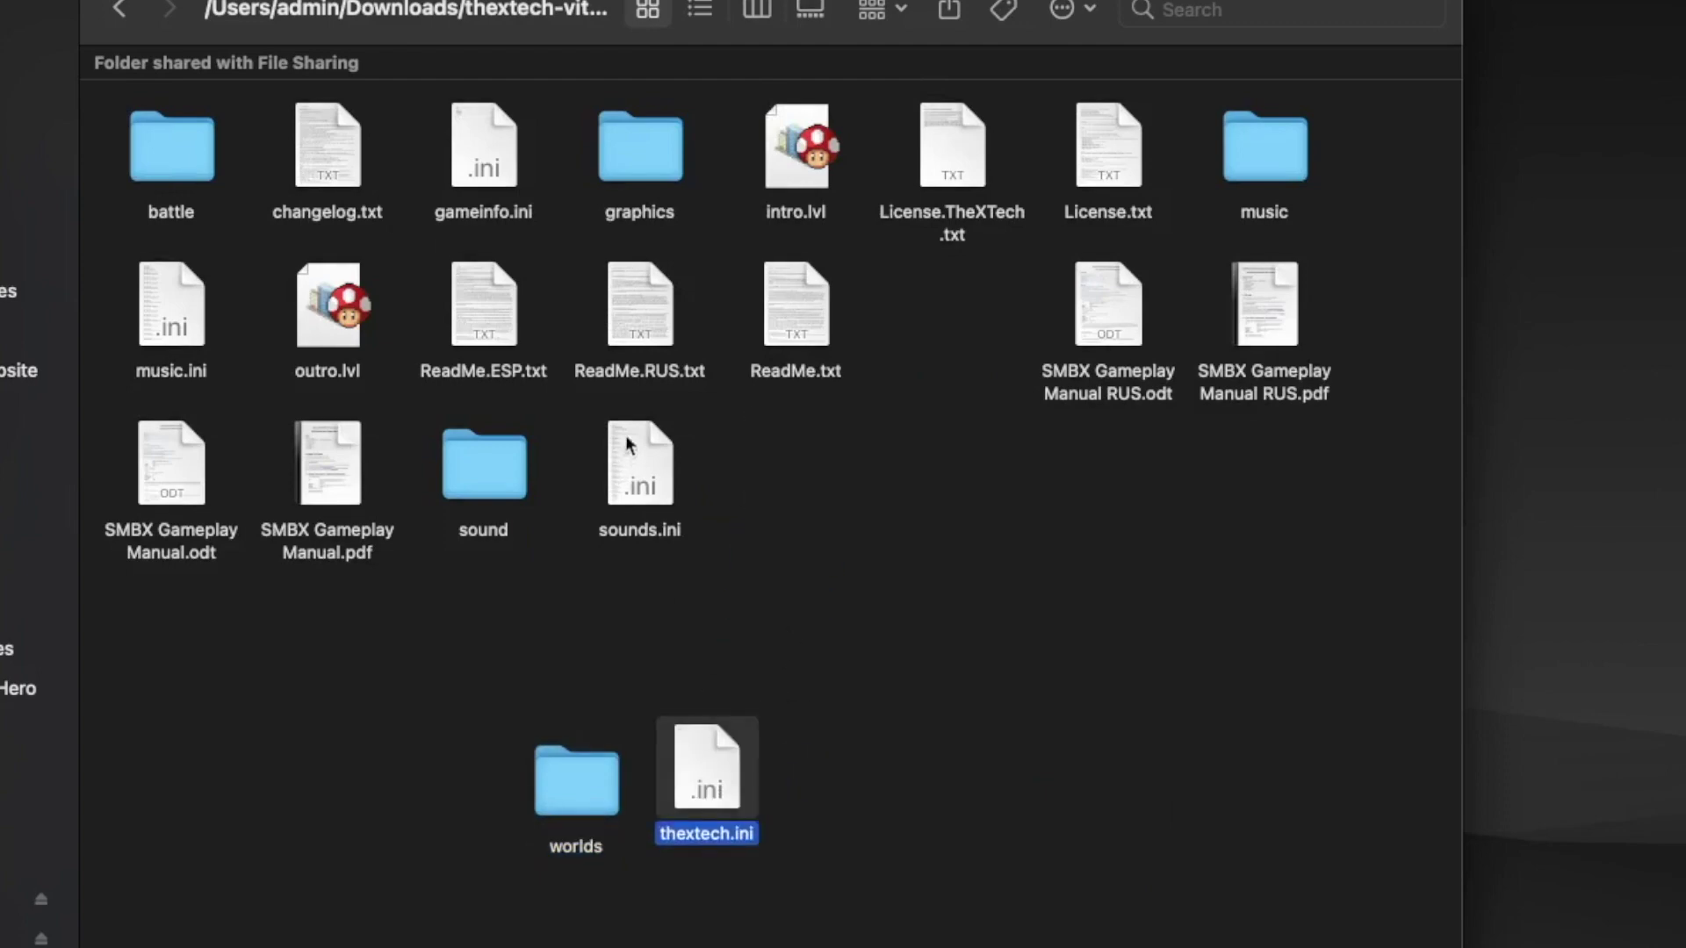
{"action": "left_click_drag", "start_coordinate": [634, 488], "coordinate": [795, 789]}
{"action": "left_click_drag", "start_coordinate": [488, 478], "coordinate": [453, 795]}
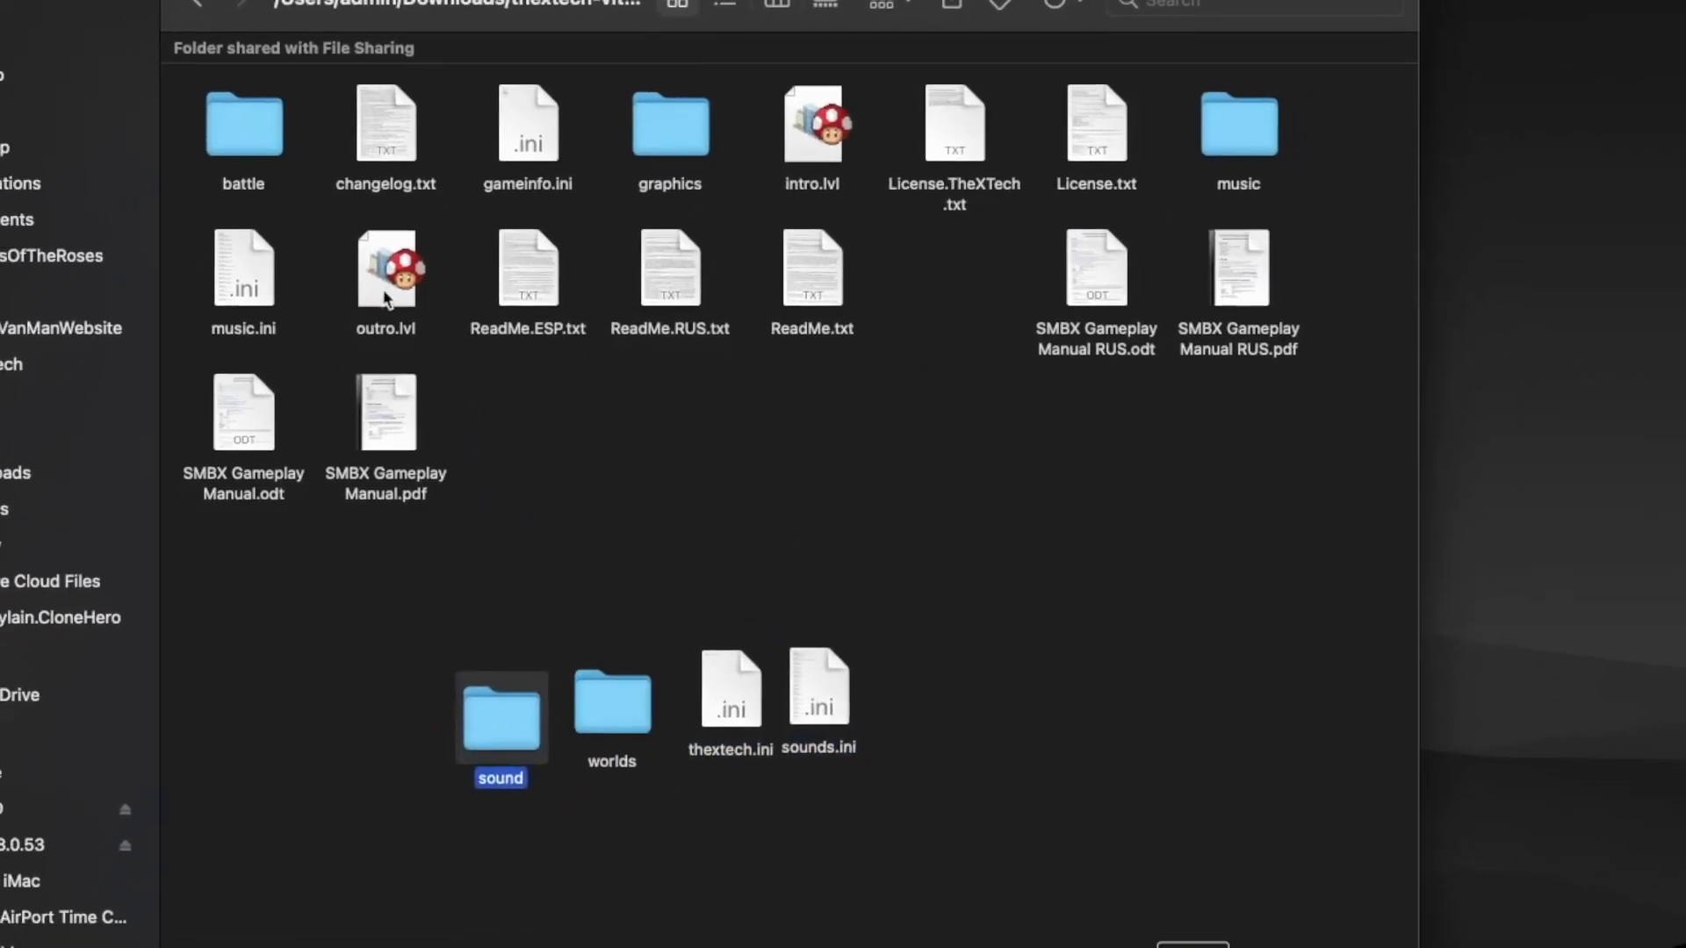
{"action": "left_click_drag", "start_coordinate": [386, 298], "coordinate": [389, 760]}
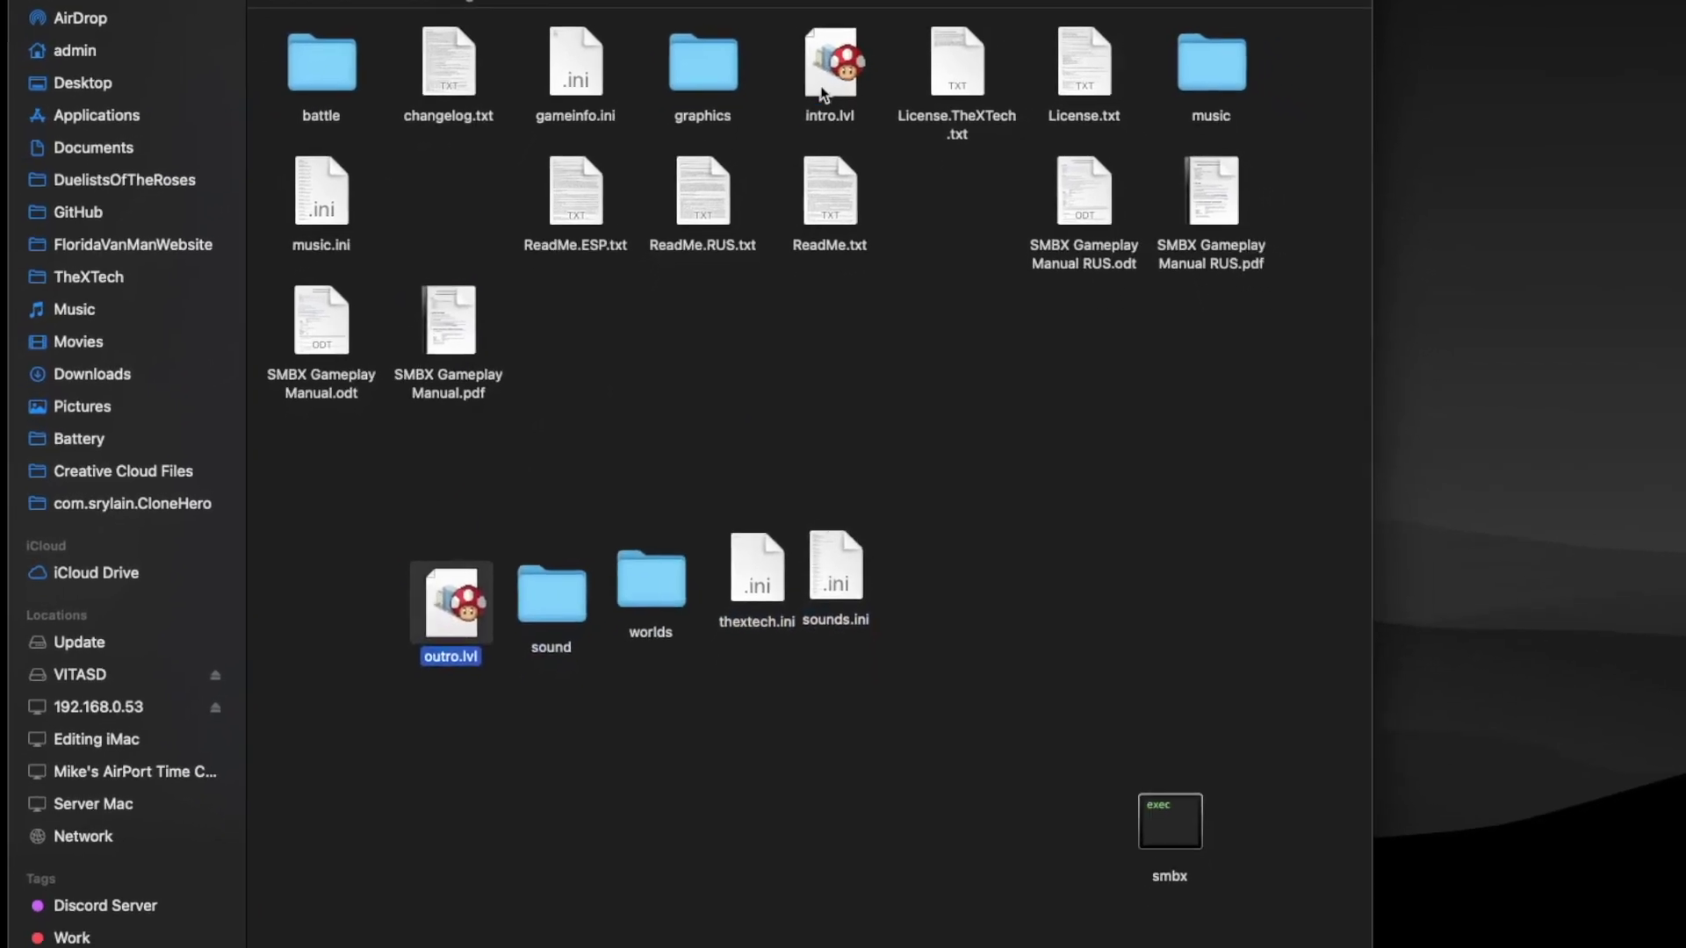
{"action": "left_click_drag", "start_coordinate": [825, 88], "coordinate": [934, 532]}
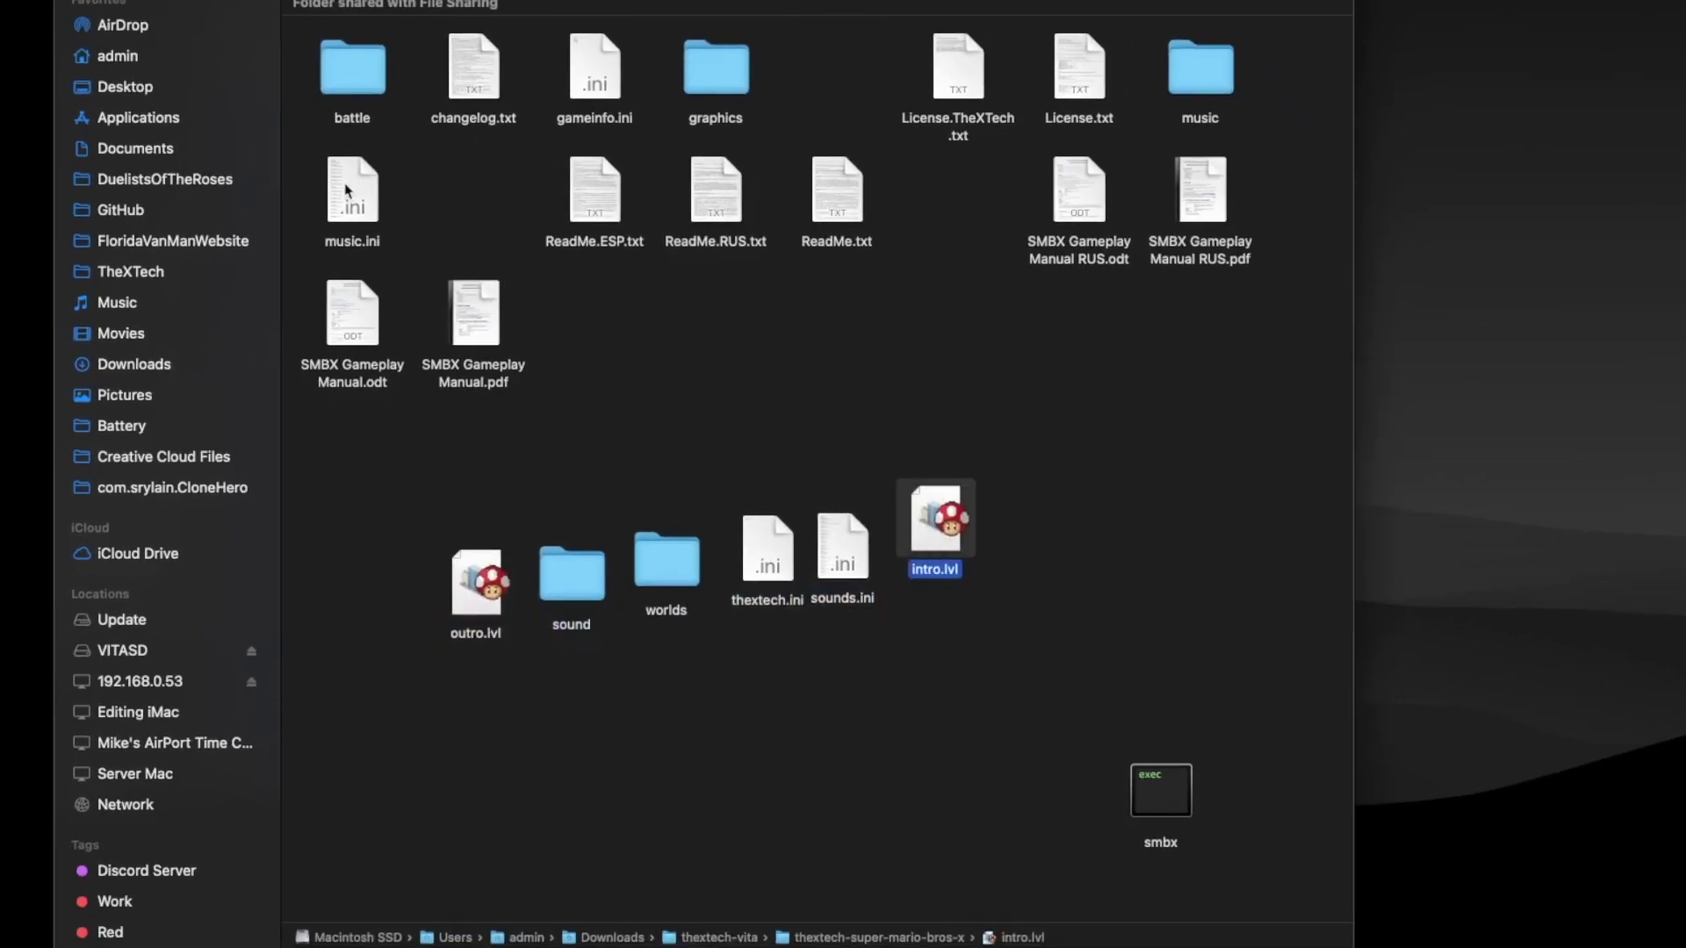
Add music.ini, graphics, gameinfo.ini, battle and music to the separate group of required asset files.
{"action": "left_click_drag", "start_coordinate": [347, 191], "coordinate": [480, 711]}
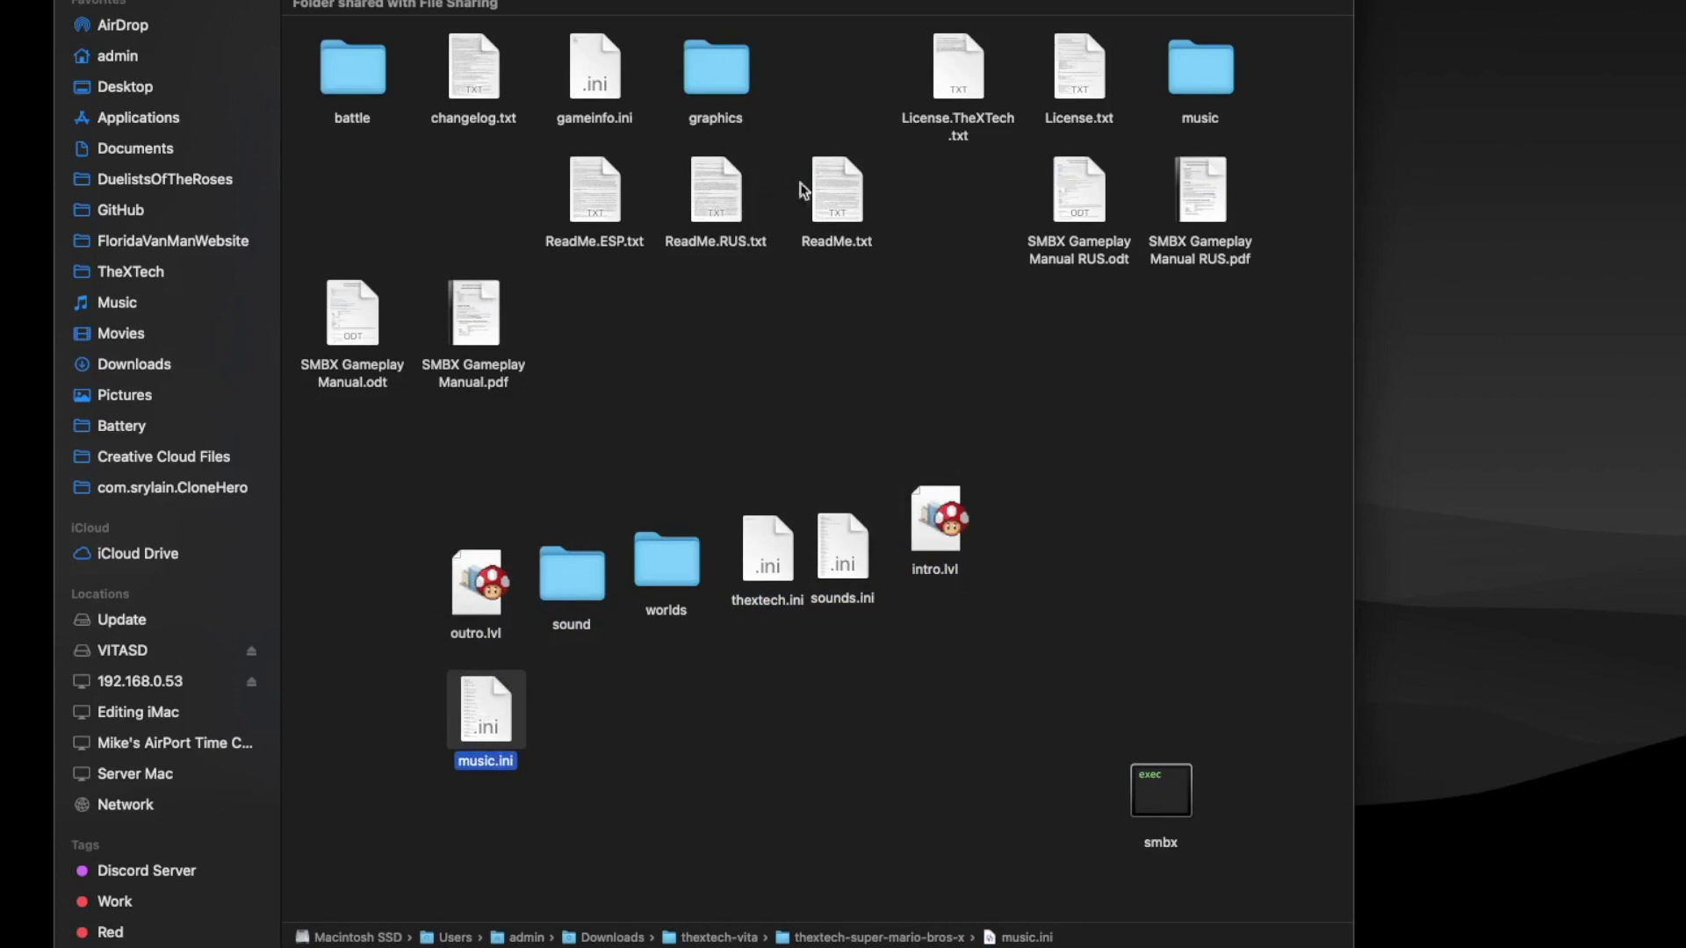
{"action": "left_click_drag", "start_coordinate": [737, 69], "coordinate": [623, 665]}
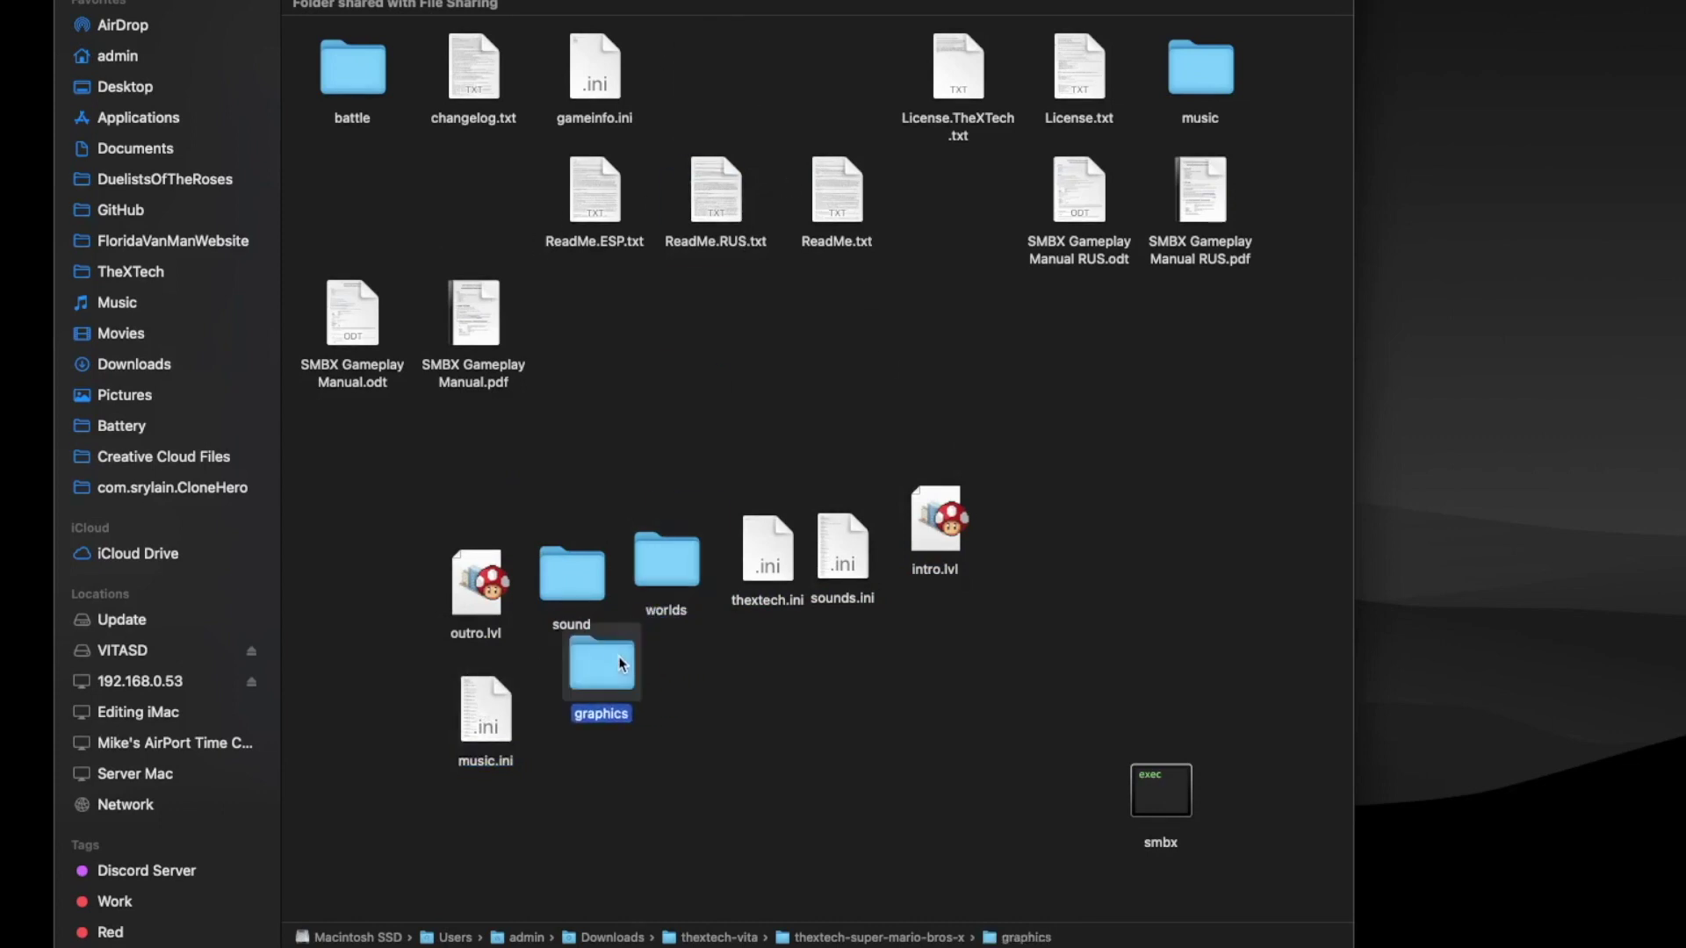
{"action": "left_click_drag", "start_coordinate": [606, 81], "coordinate": [701, 698]}
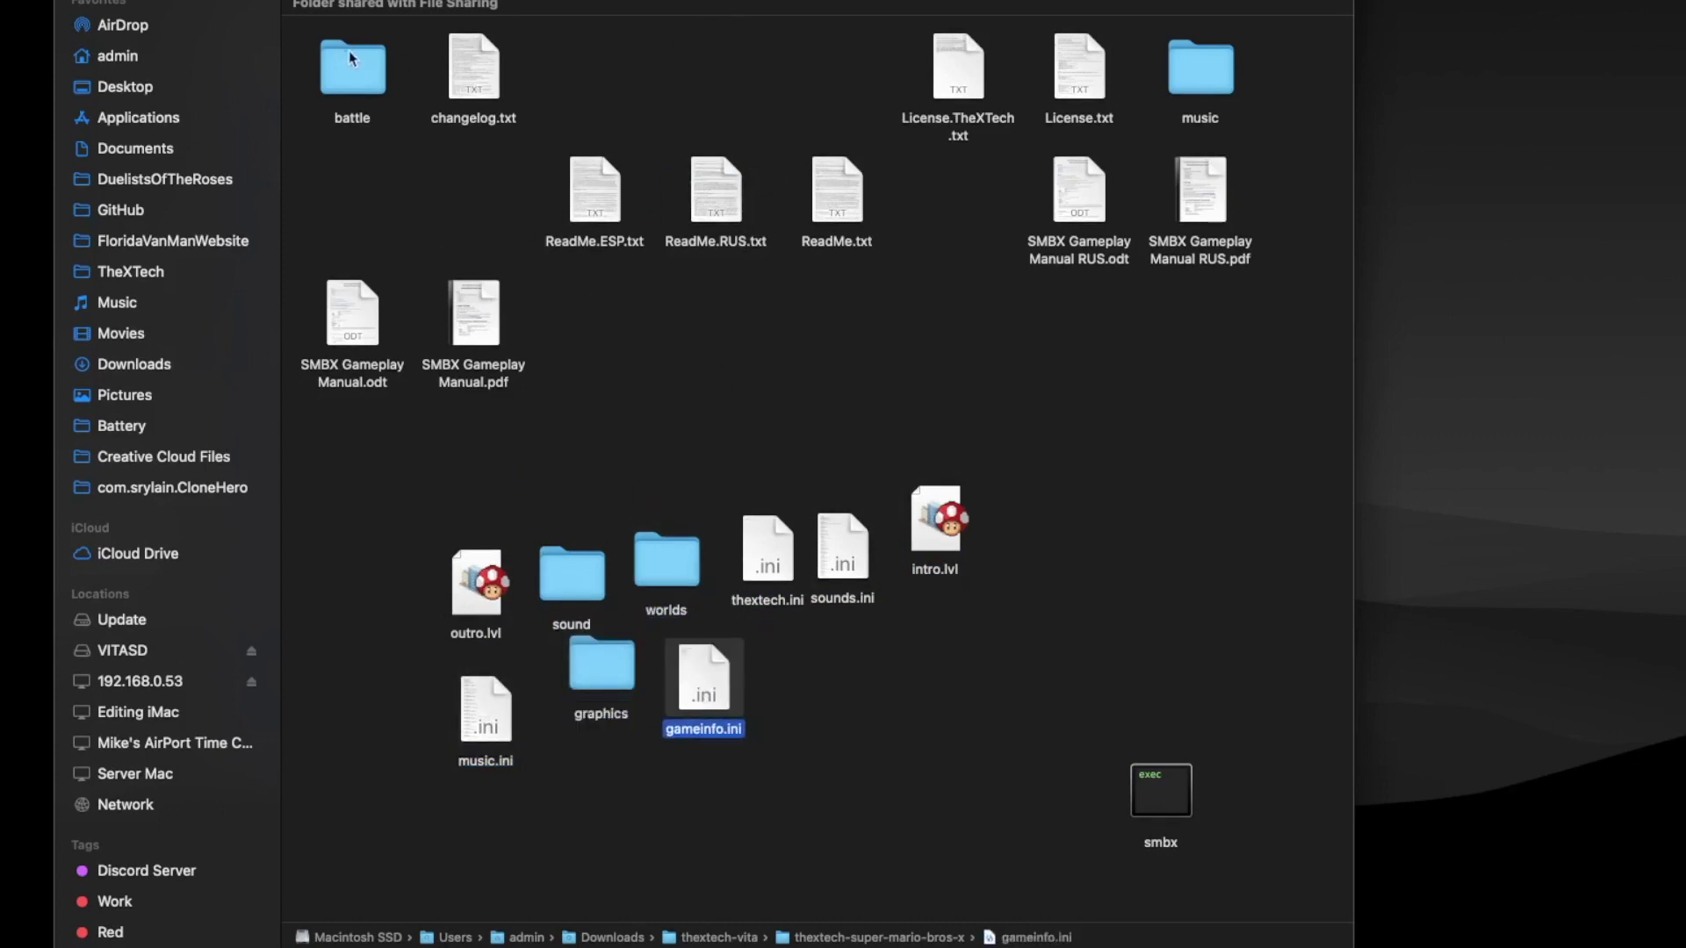
{"action": "left_click_drag", "start_coordinate": [380, 51], "coordinate": [804, 676]}
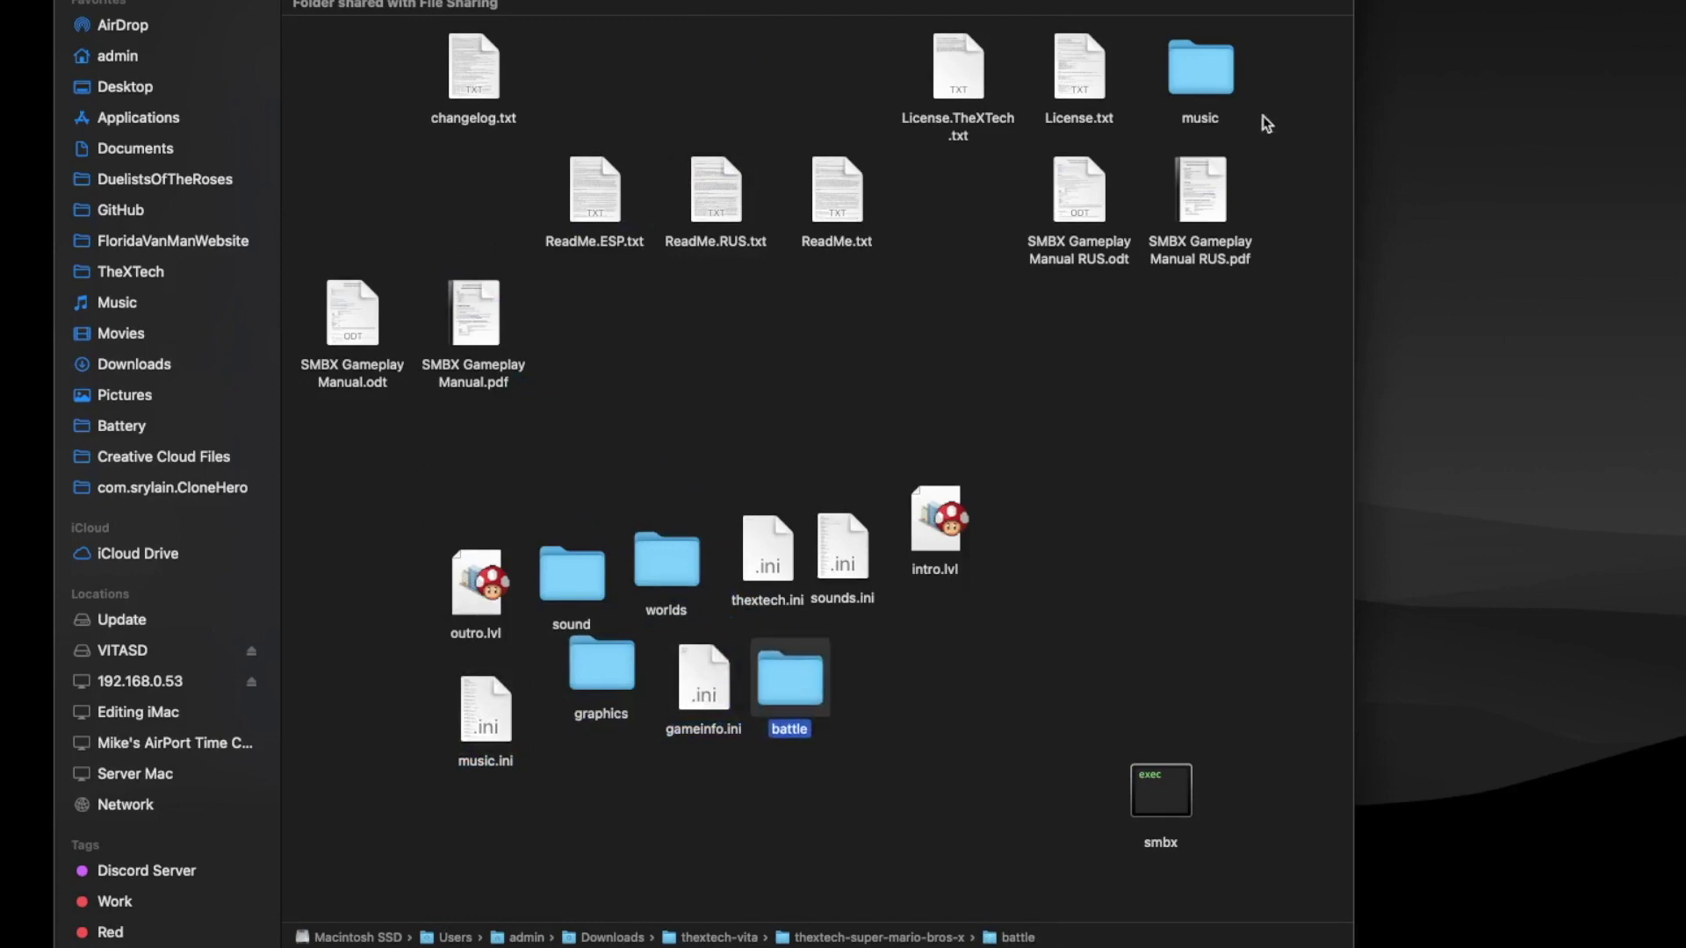
{"action": "left_click_drag", "start_coordinate": [1217, 84], "coordinate": [933, 705]}
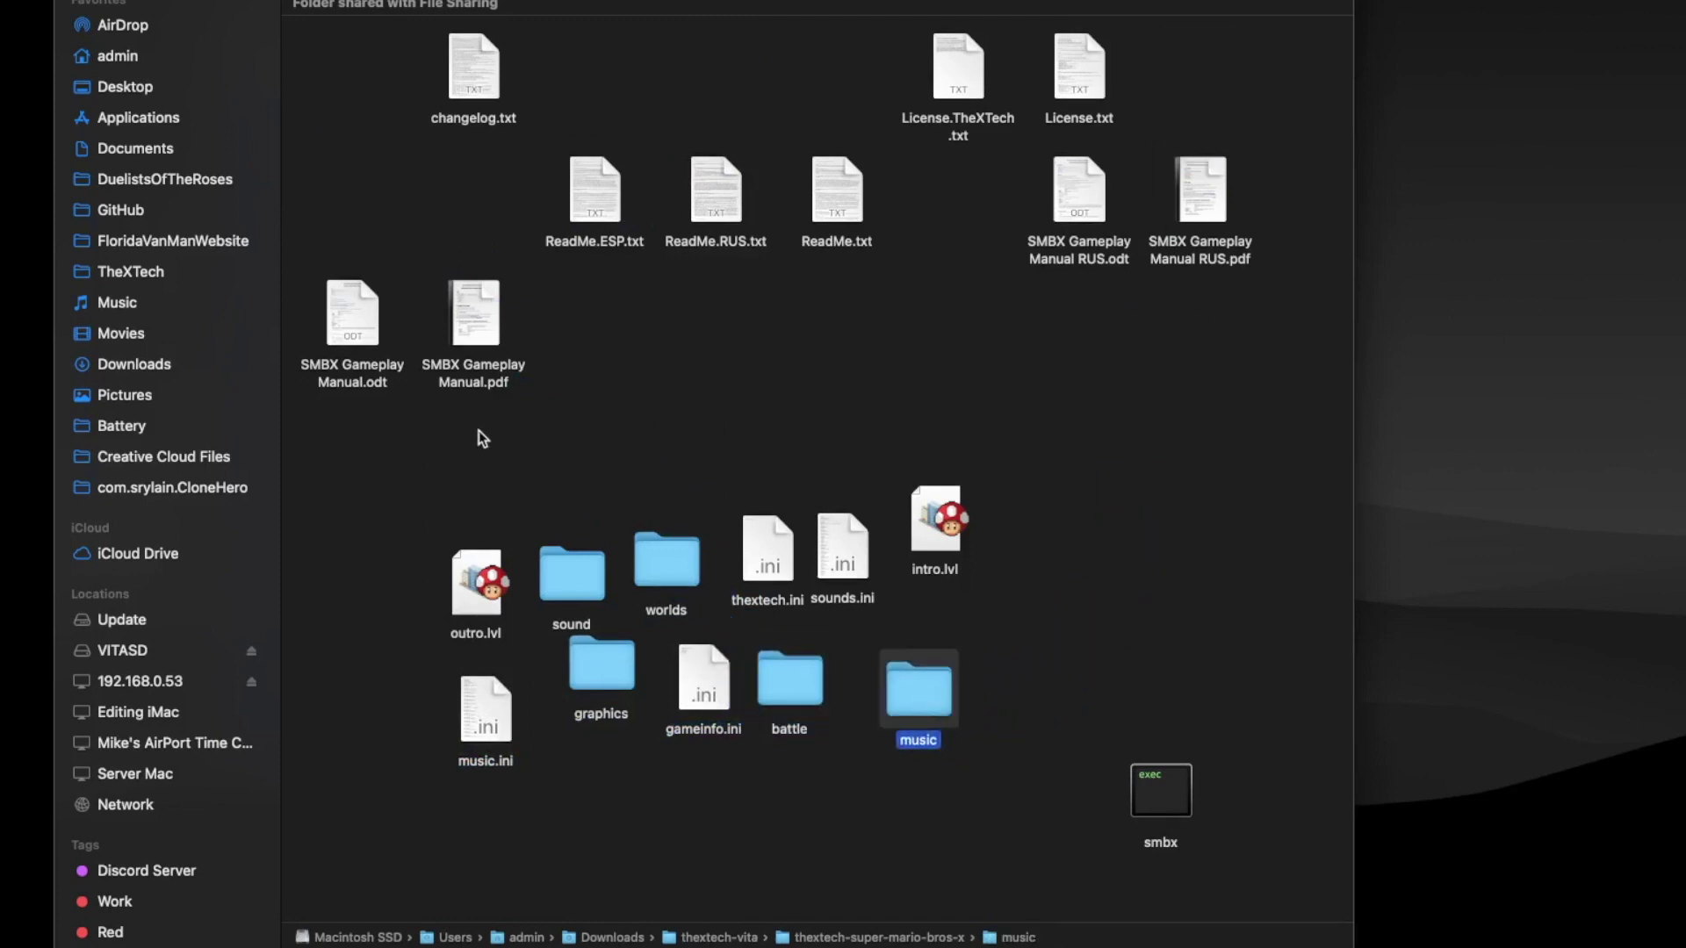
Move the SMBX Gameplay Manual .odt and .pdf beside the ReadMe files, and the smbx executable beside License.txt.
{"action": "left_click_drag", "start_coordinate": [481, 430], "coordinate": [338, 198]}
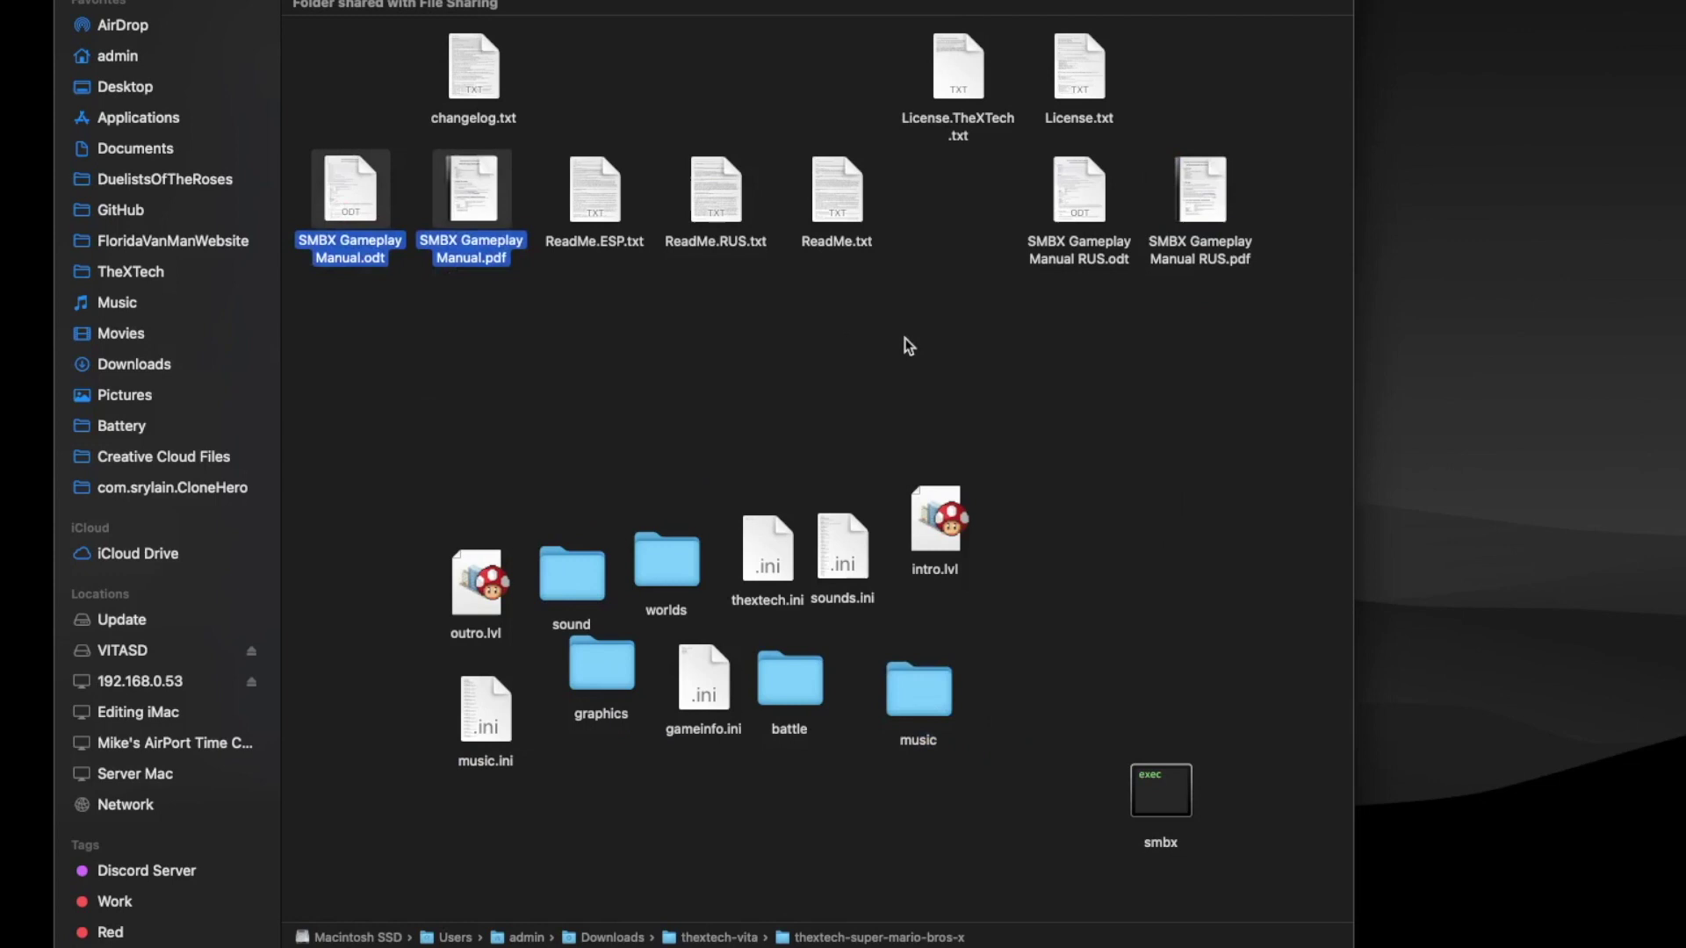
{"action": "left_click_drag", "start_coordinate": [913, 341], "coordinate": [309, 250]}
{"action": "left_click", "coordinate": [795, 288]}
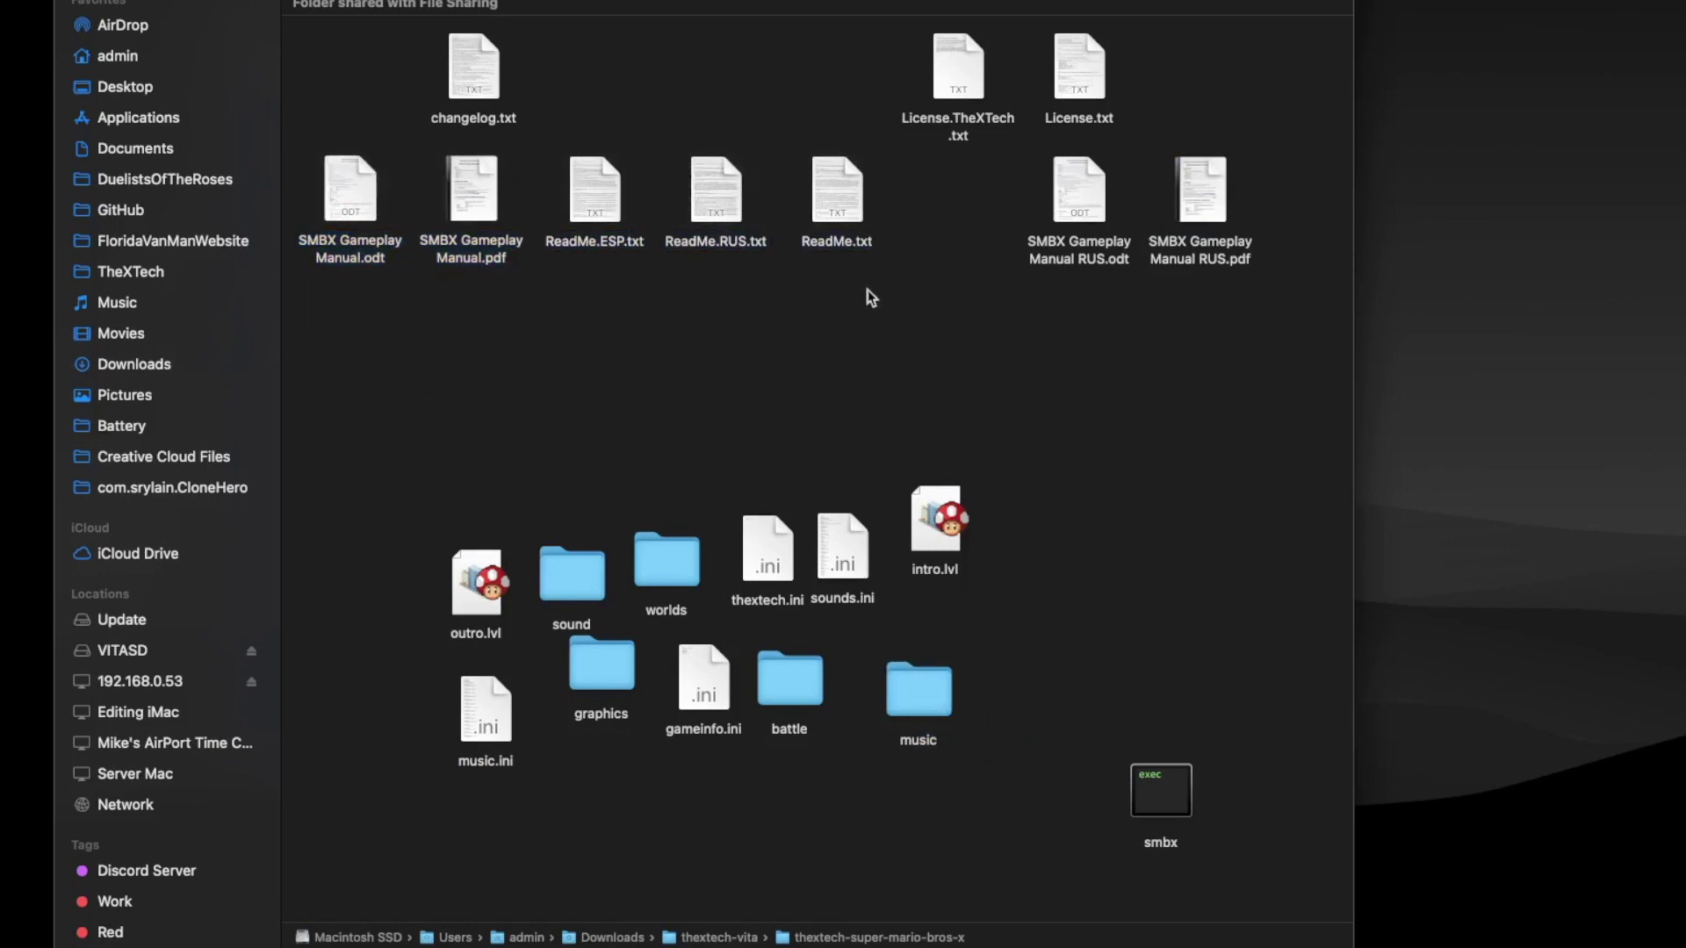
{"action": "left_click_drag", "start_coordinate": [1146, 815], "coordinate": [1253, 76]}
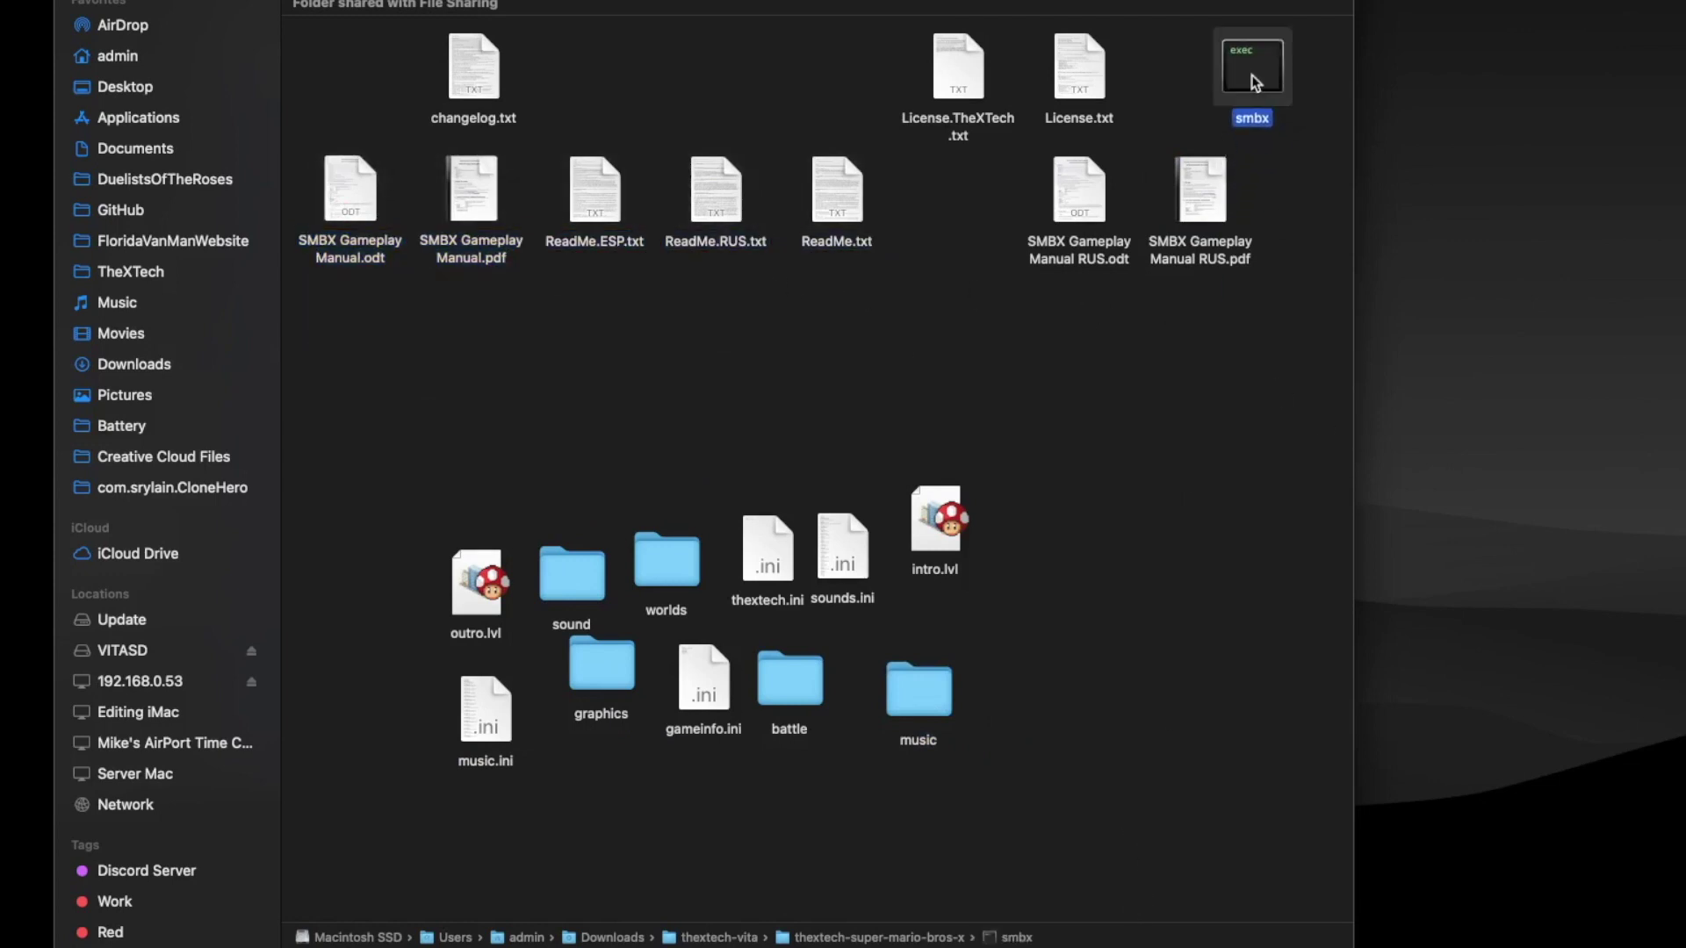
Adjust the grouped asset files and space the sound and graphics folders so they no longer overlap.
{"action": "left_click_drag", "start_coordinate": [1064, 788], "coordinate": [428, 514]}
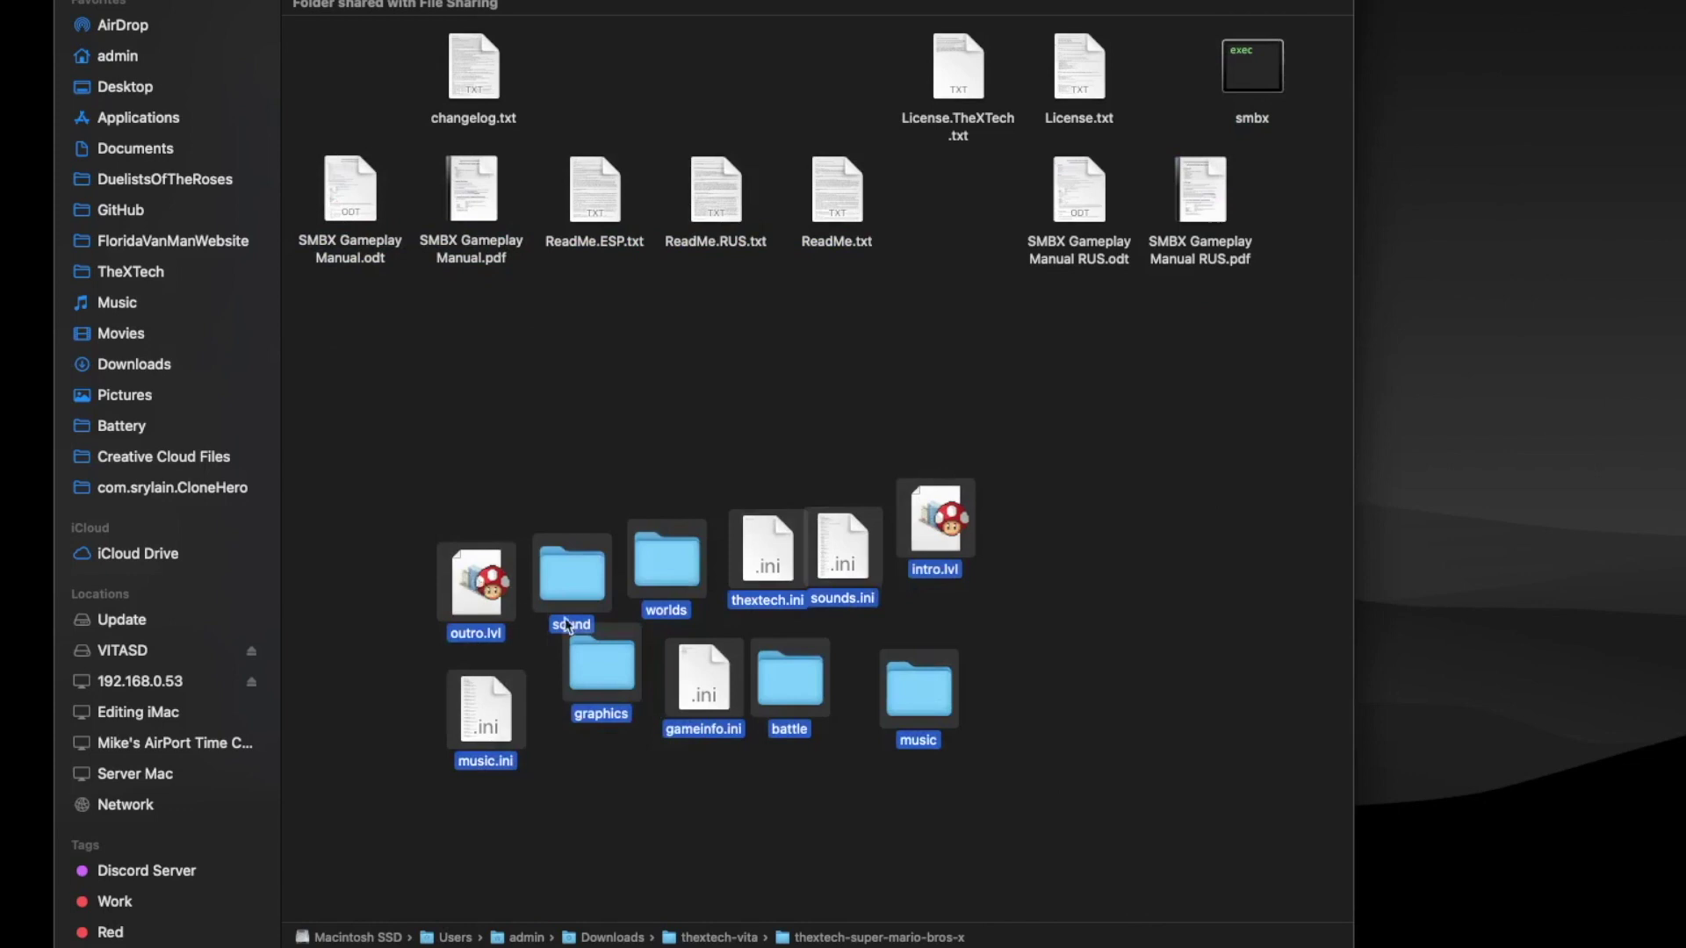
{"action": "left_click_drag", "start_coordinate": [463, 569], "coordinate": [466, 570]}
{"action": "left_click", "coordinate": [861, 757]}
Open the worlds folder and check its cliche and the invasion 2 episode folders.
{"action": "double_click", "coordinate": [670, 564]}
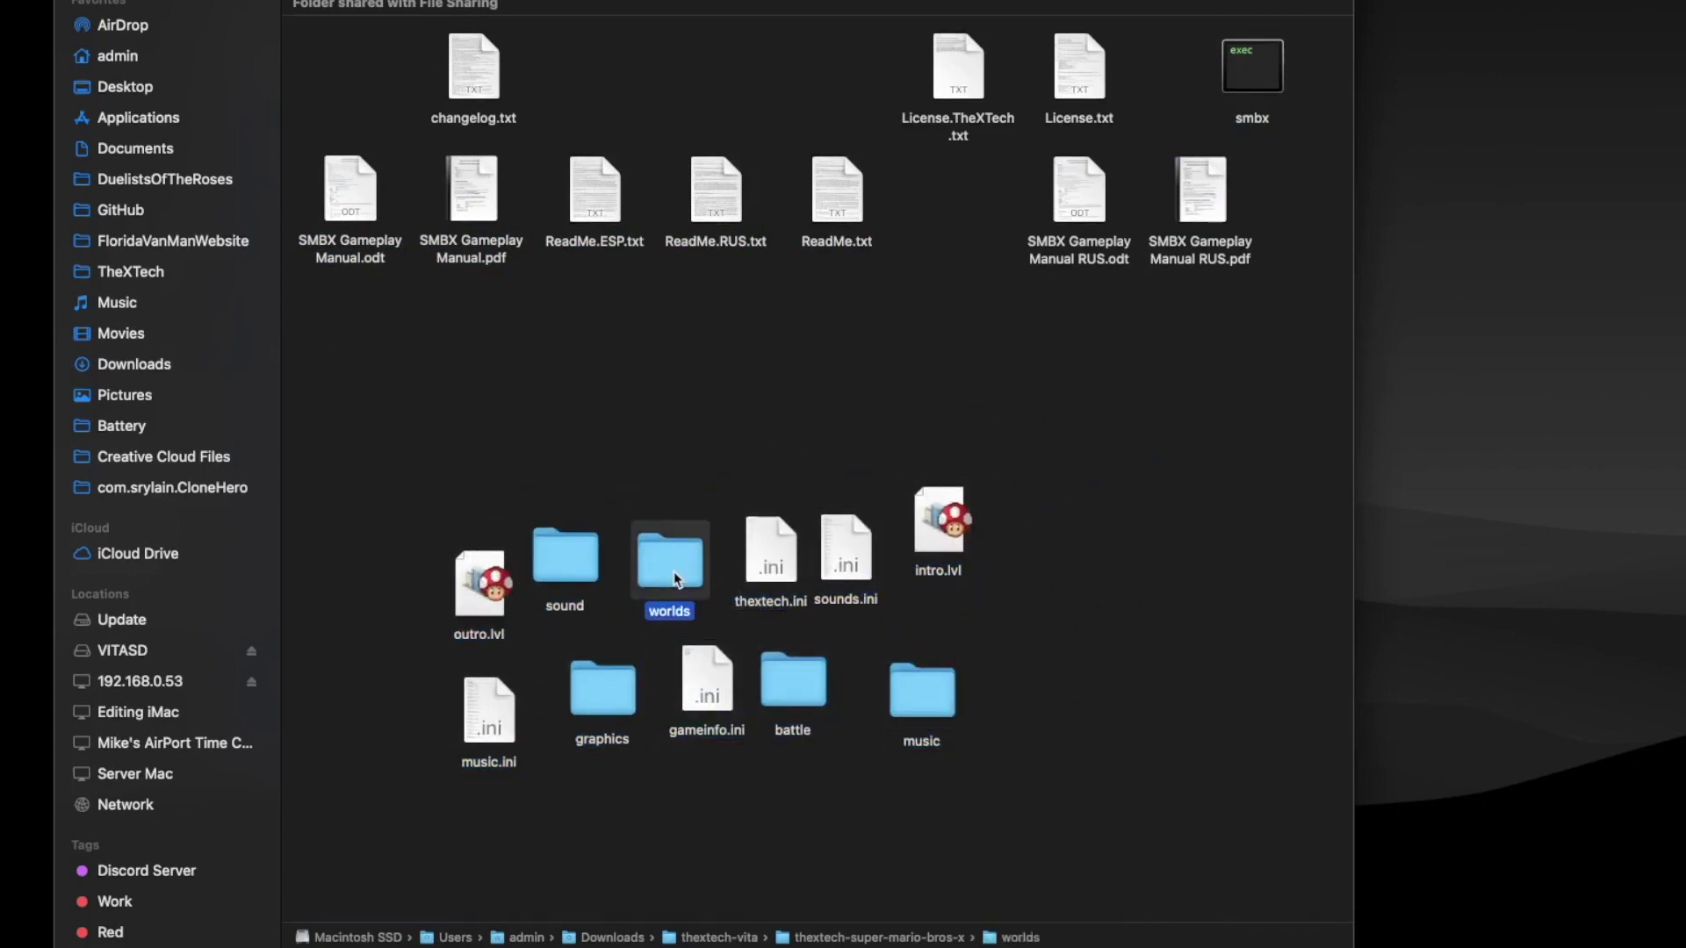
{"action": "left_click_drag", "start_coordinate": [514, 167], "coordinate": [324, 94]}
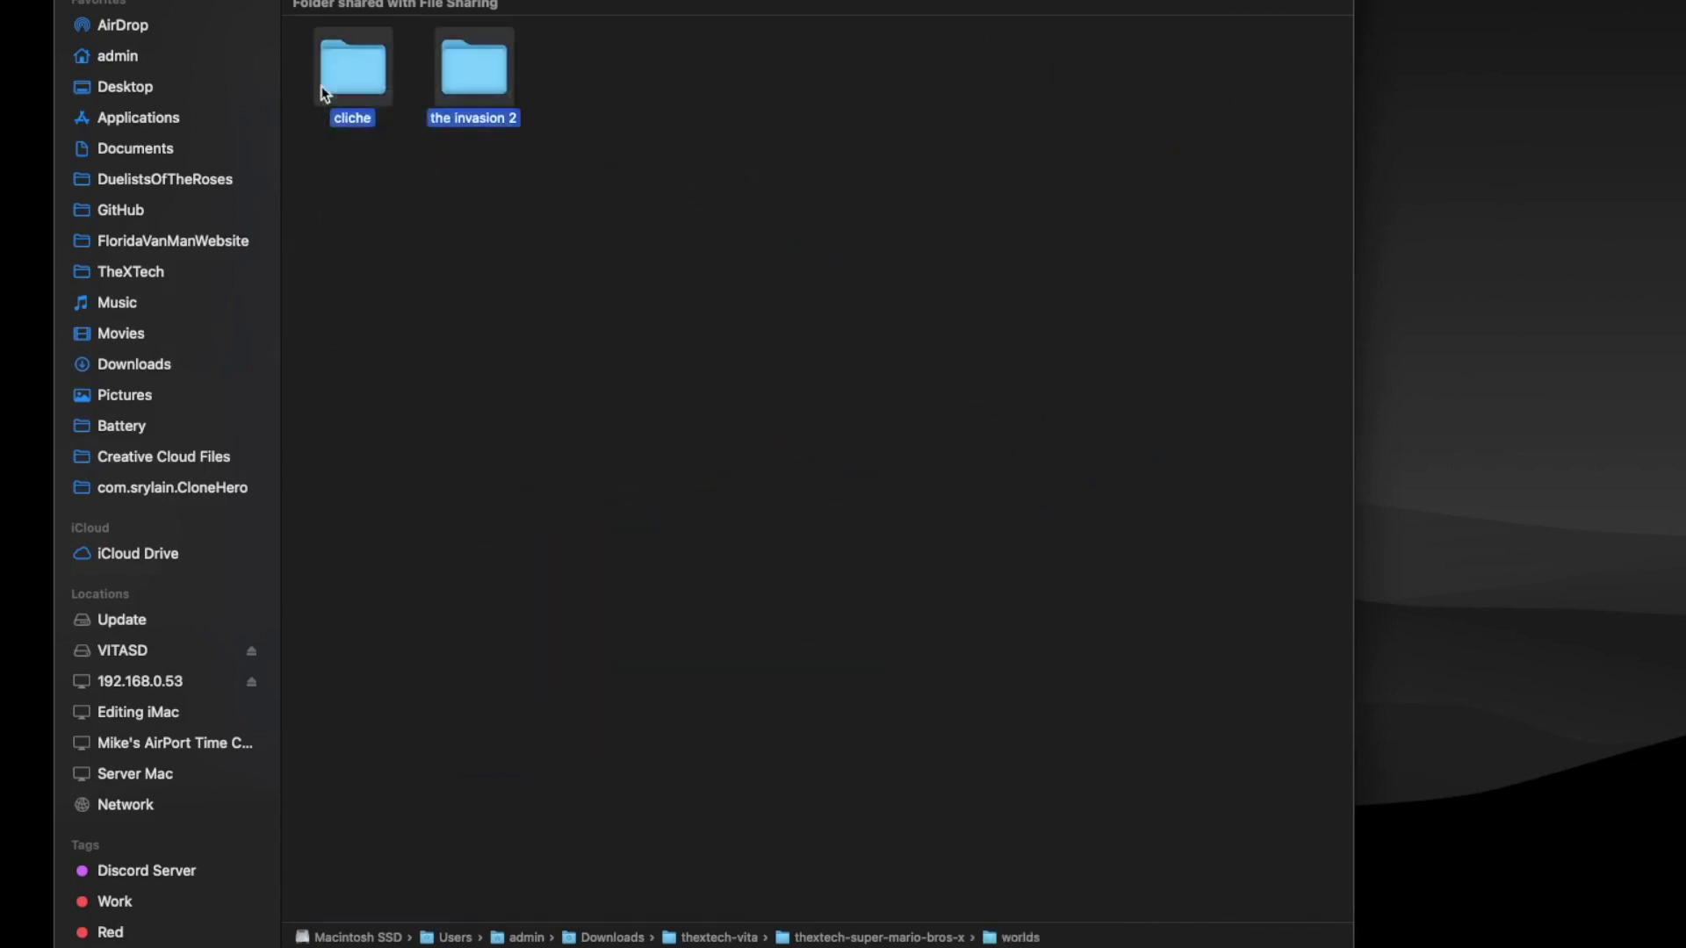
{"action": "left_click", "coordinate": [369, 170]}
{"action": "left_click", "coordinate": [354, 68]}
{"action": "left_click", "coordinate": [451, 175]}
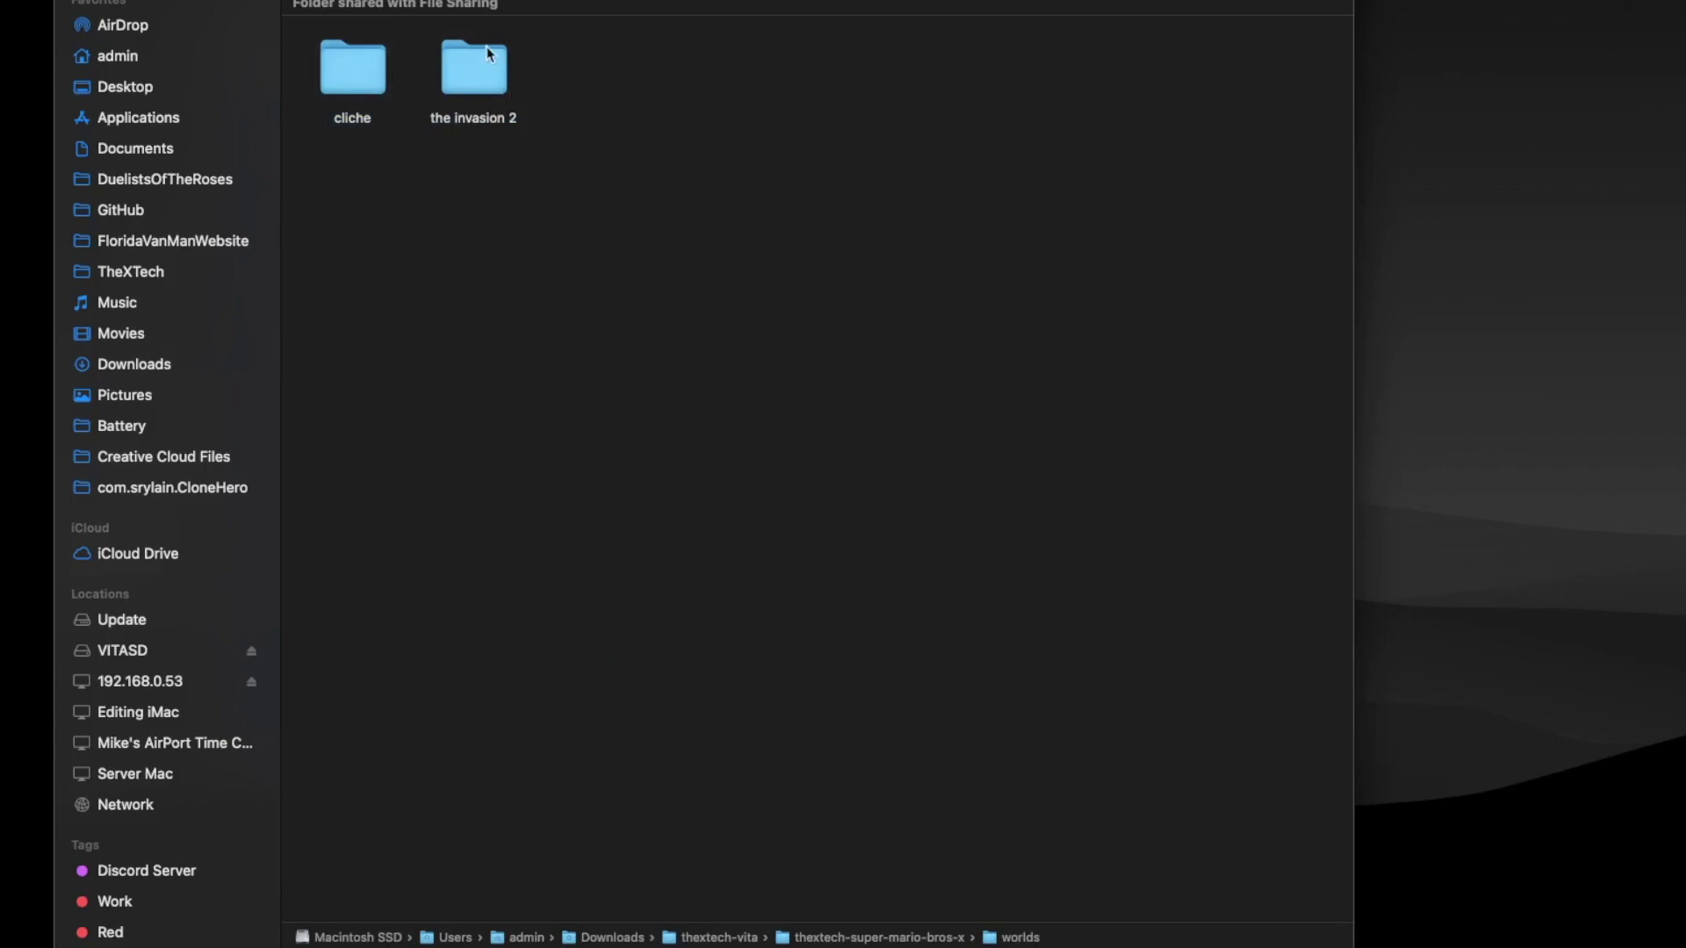
{"action": "left_click", "coordinate": [480, 65]}
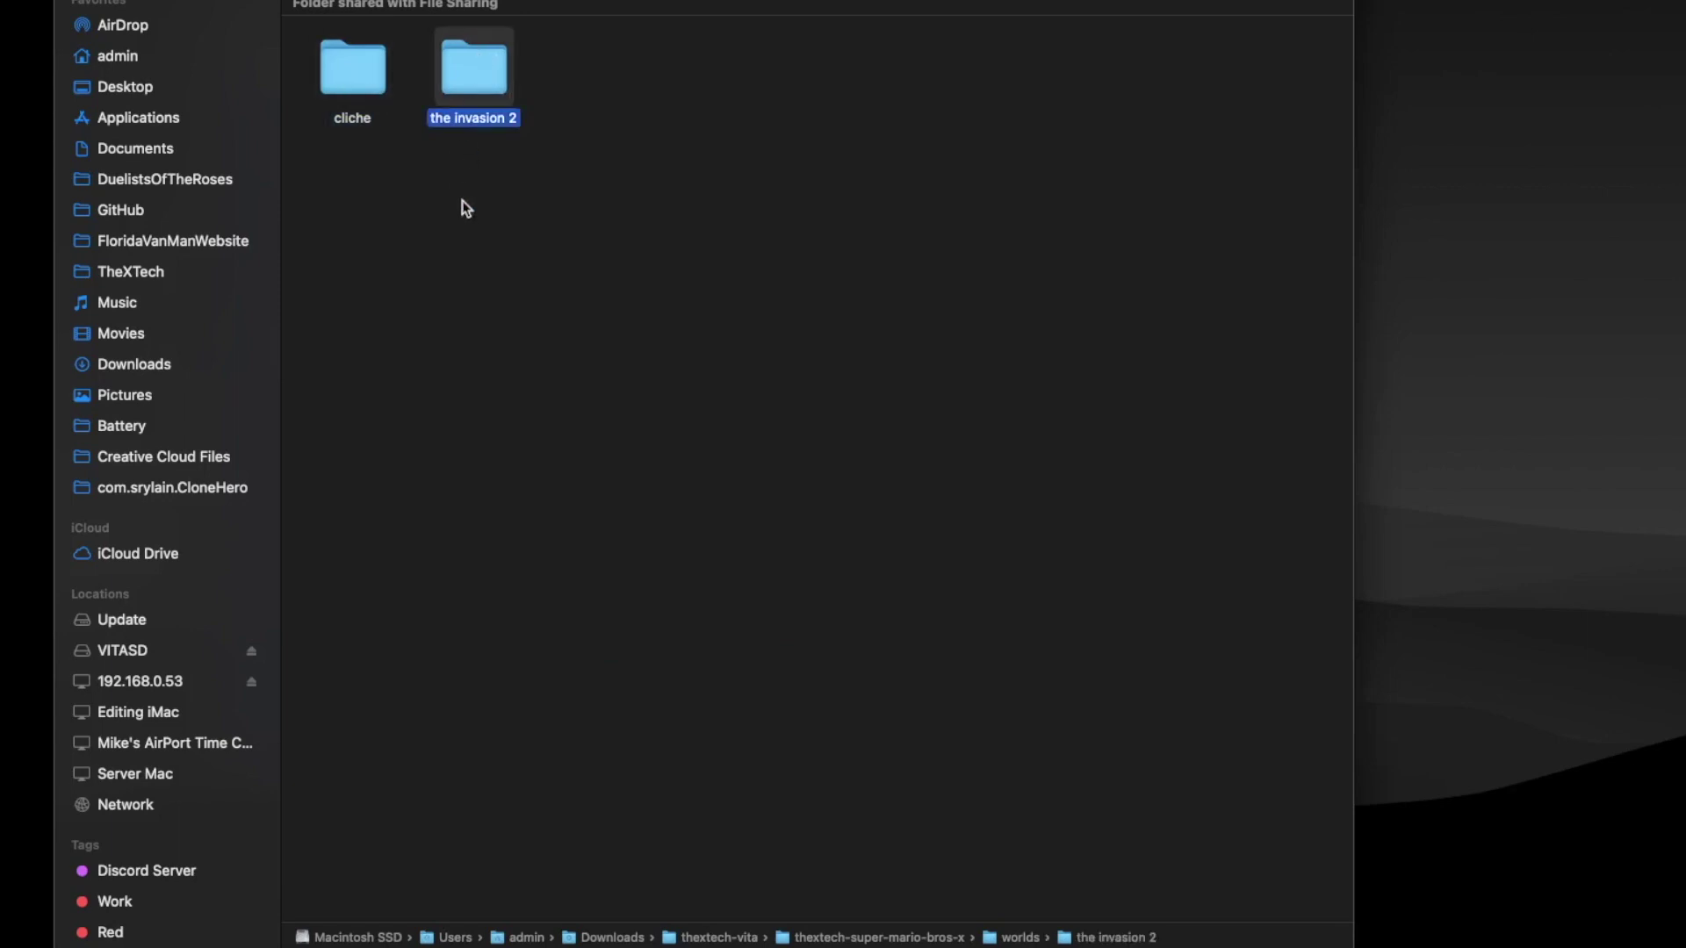
Look through the level files inside the invasion 2, and return to the thextech-super-mario-bros-x folder.
{"action": "double_click", "coordinate": [478, 54]}
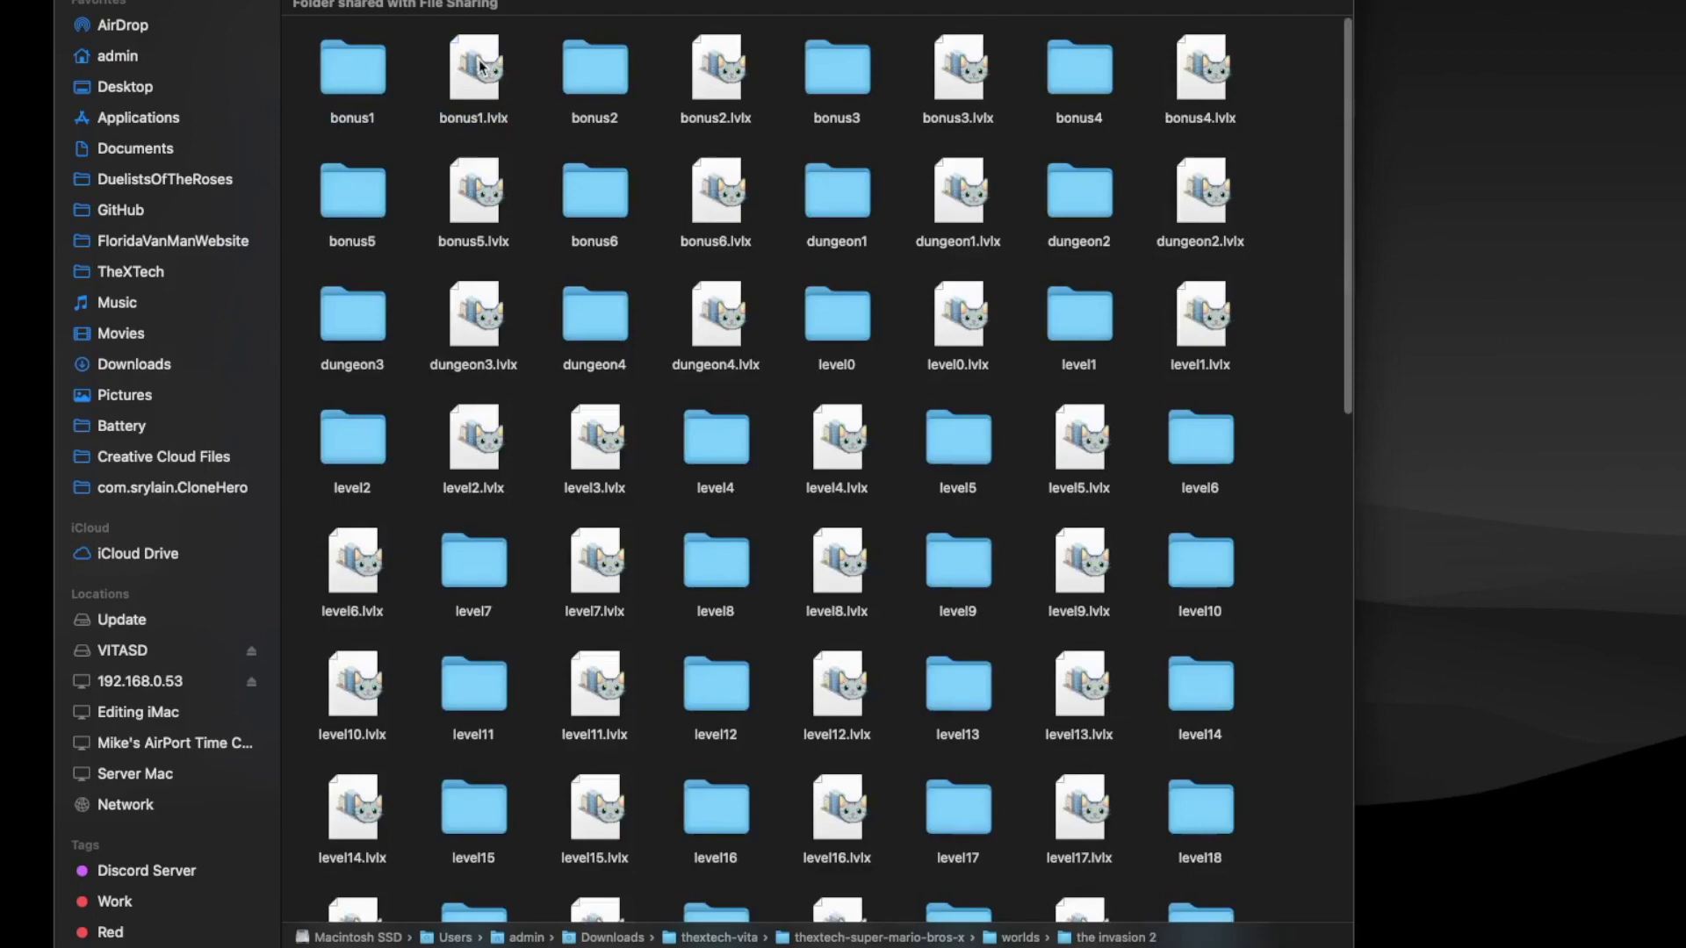
{"action": "scroll", "coordinate": [611, 297], "scroll_direction": "down", "scroll_amount": 15}
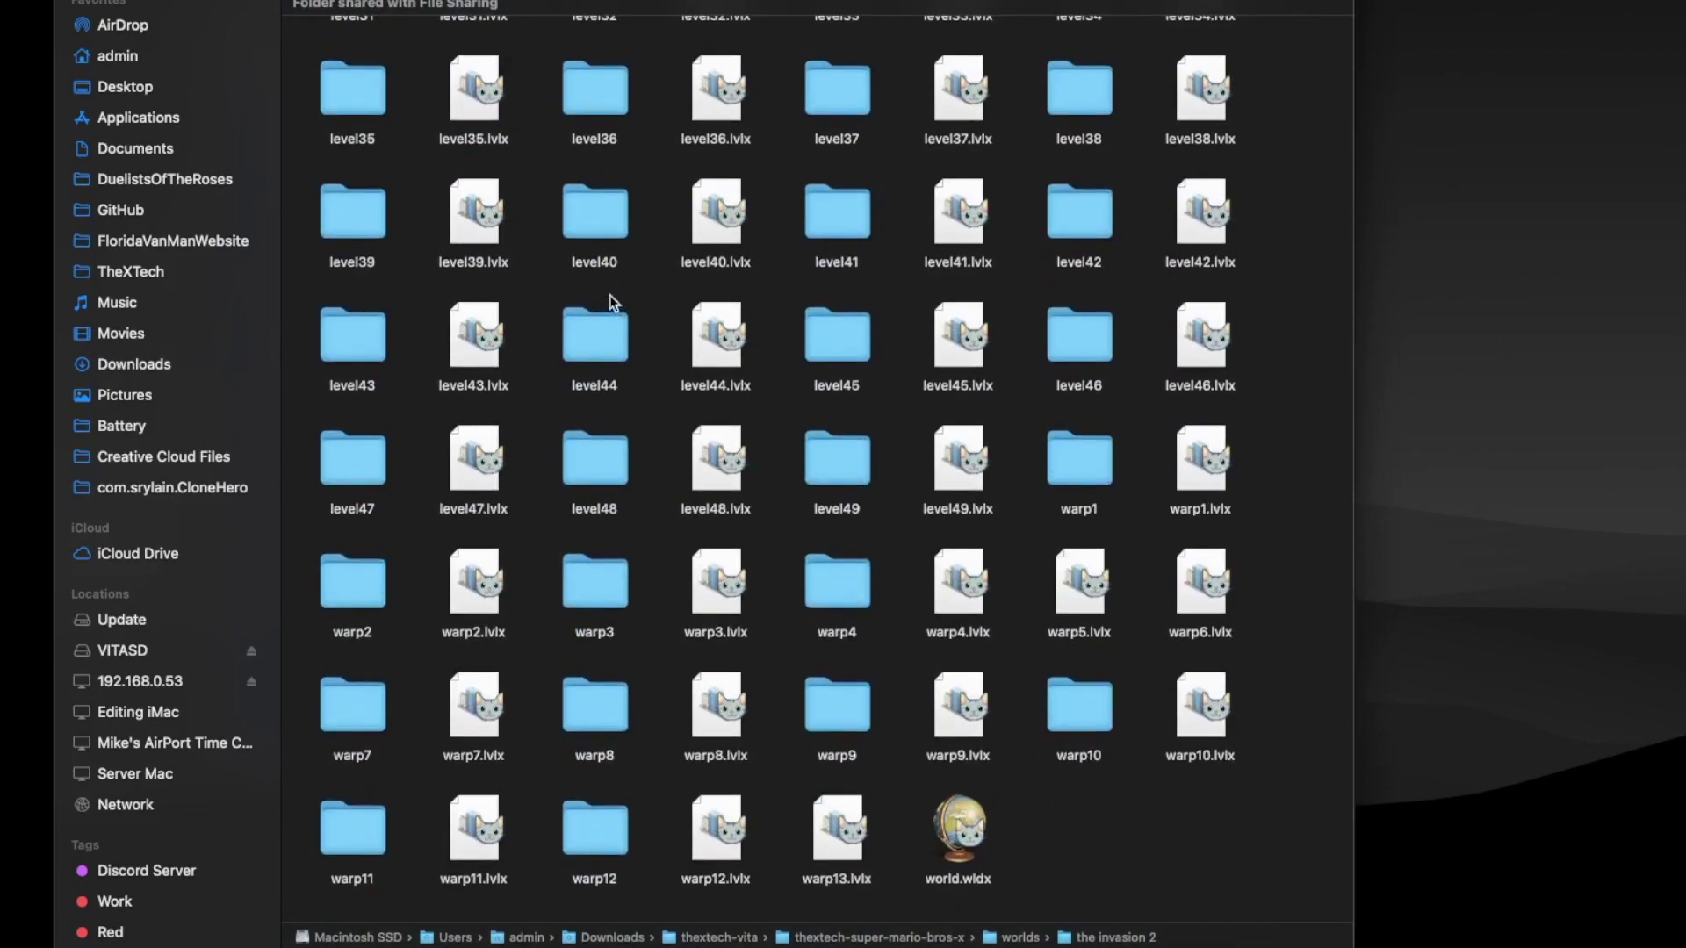
{"action": "scroll", "coordinate": [610, 295], "scroll_direction": "up", "scroll_amount": 8}
{"action": "scroll", "coordinate": [612, 301], "scroll_direction": "up", "scroll_amount": 6}
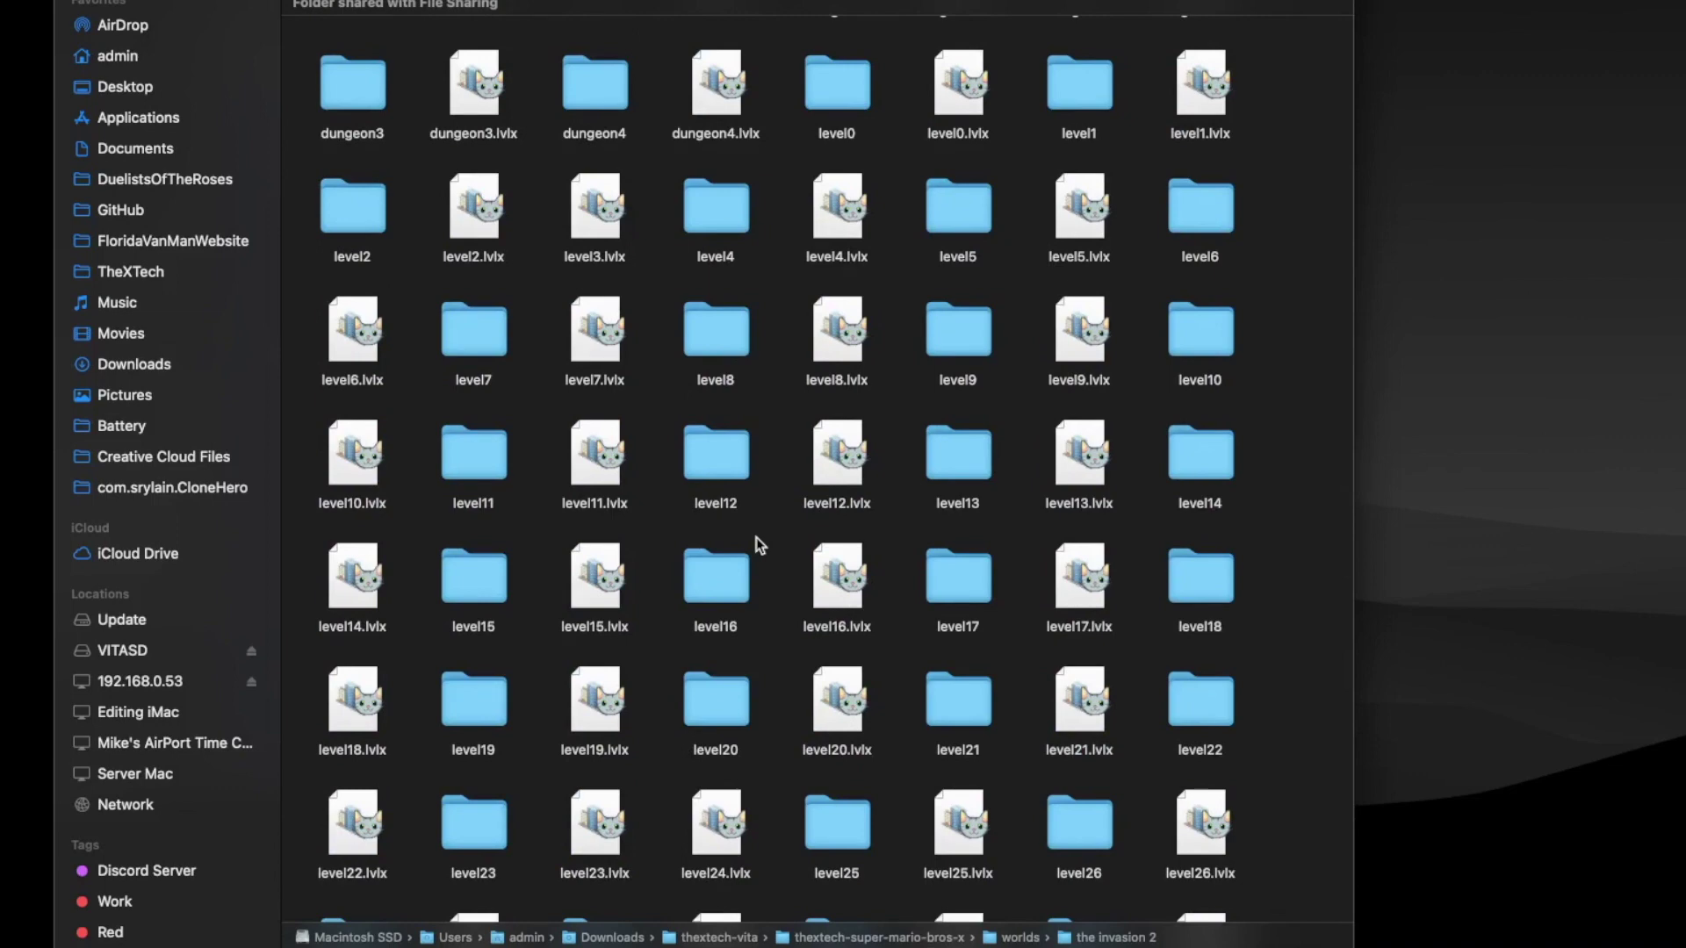
{"action": "key", "text": "super+Up"}
{"action": "key", "text": "super+Up"}
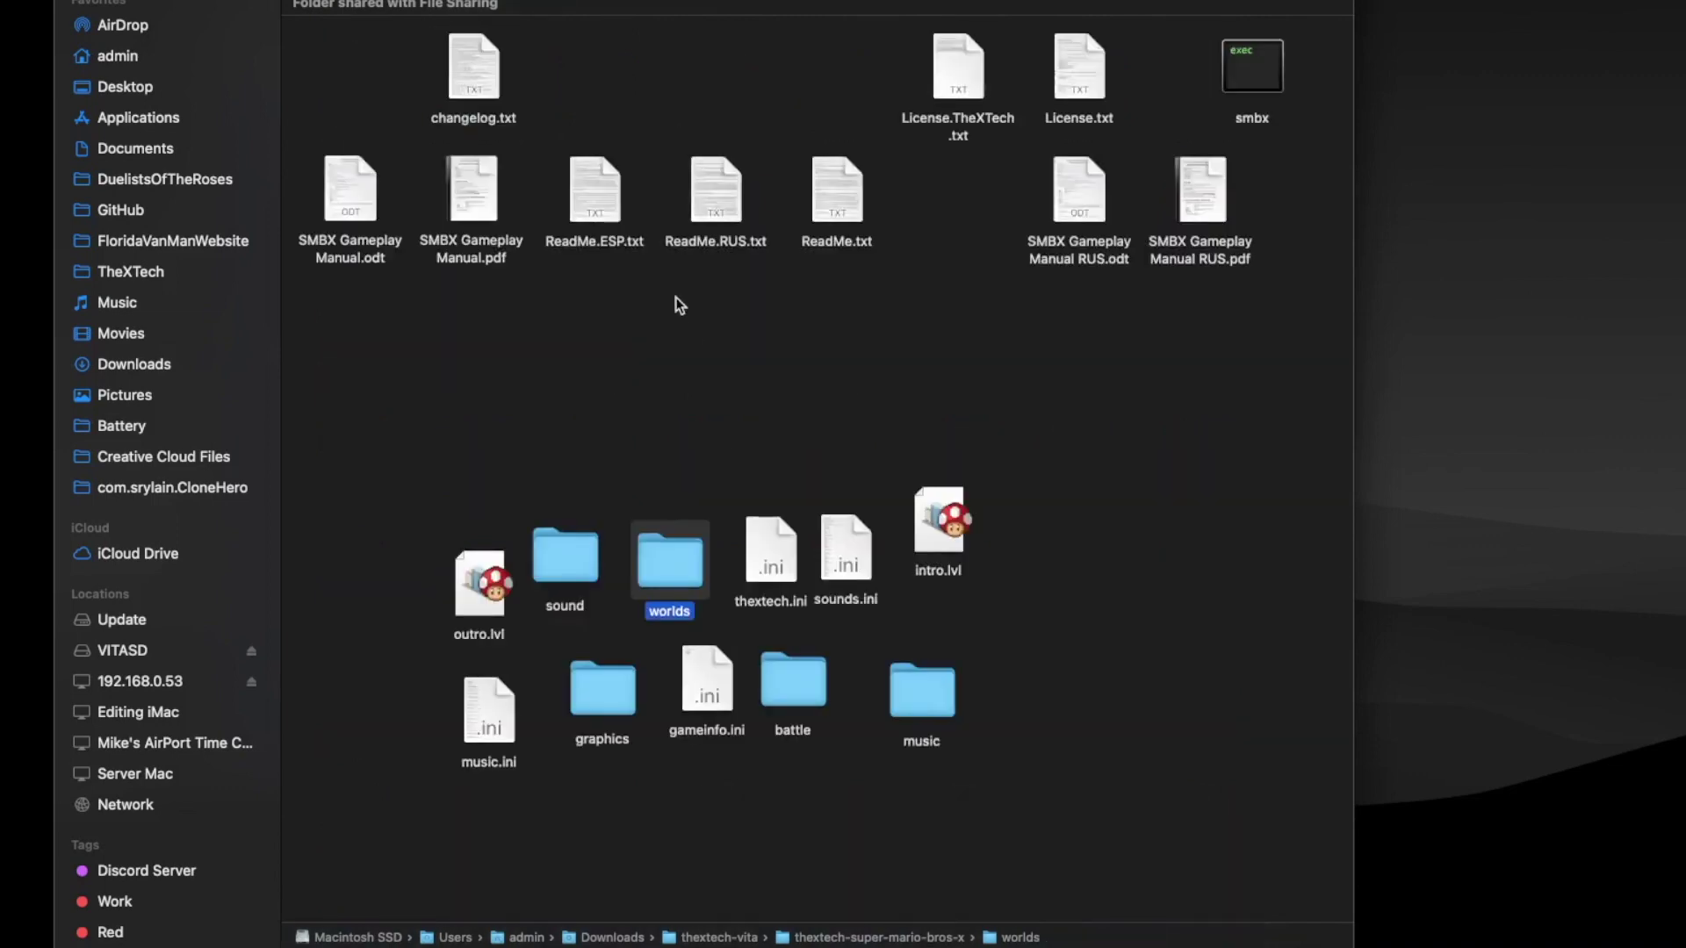
Open the VITASD card in a separate window and place it beside the thextech-super-mario-bros-x window.
{"action": "left_click_drag", "start_coordinate": [412, 516], "coordinate": [999, 836]}
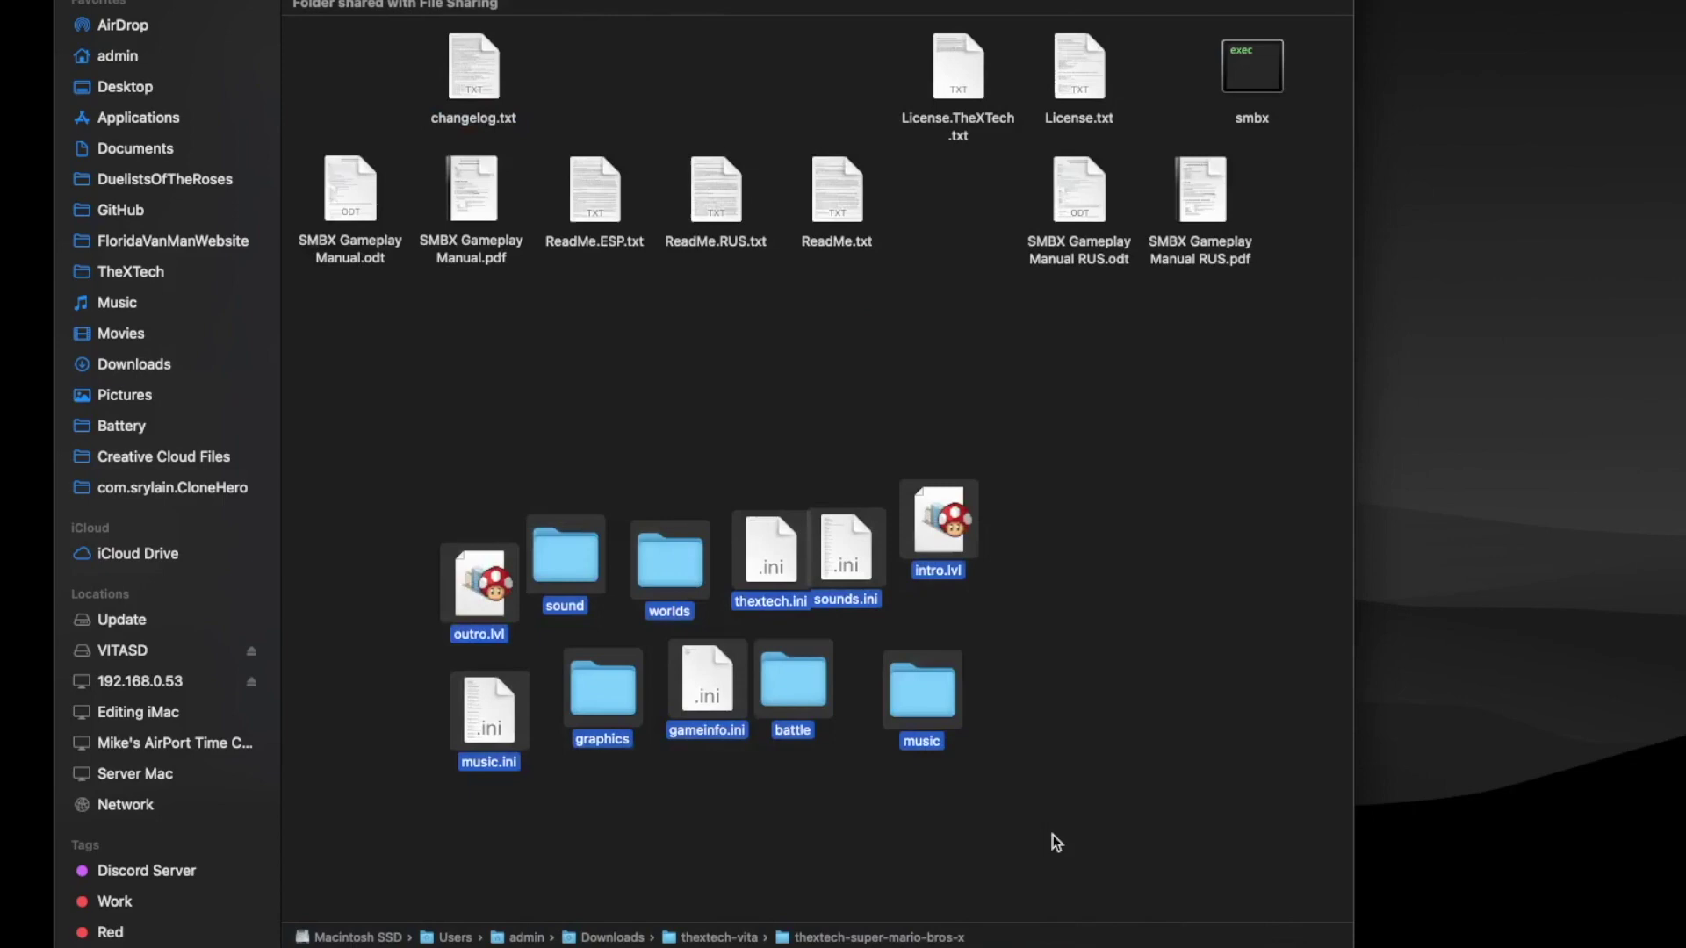
{"action": "left_click", "coordinate": [689, 30]}
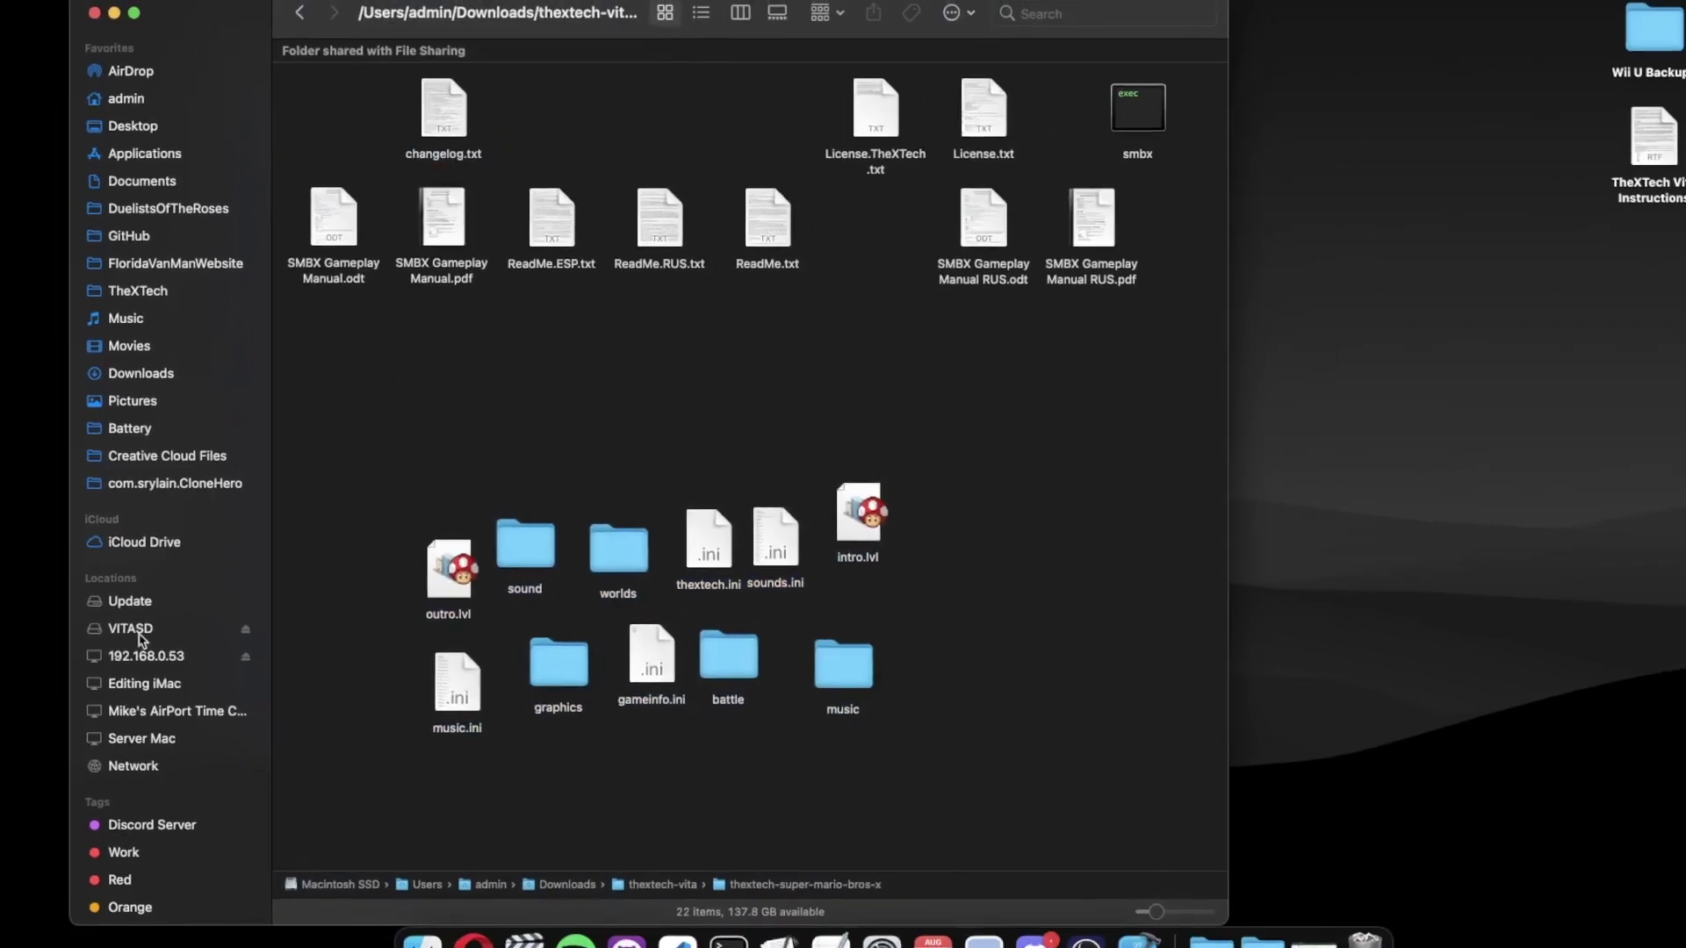
{"action": "right_click", "coordinate": [140, 650]}
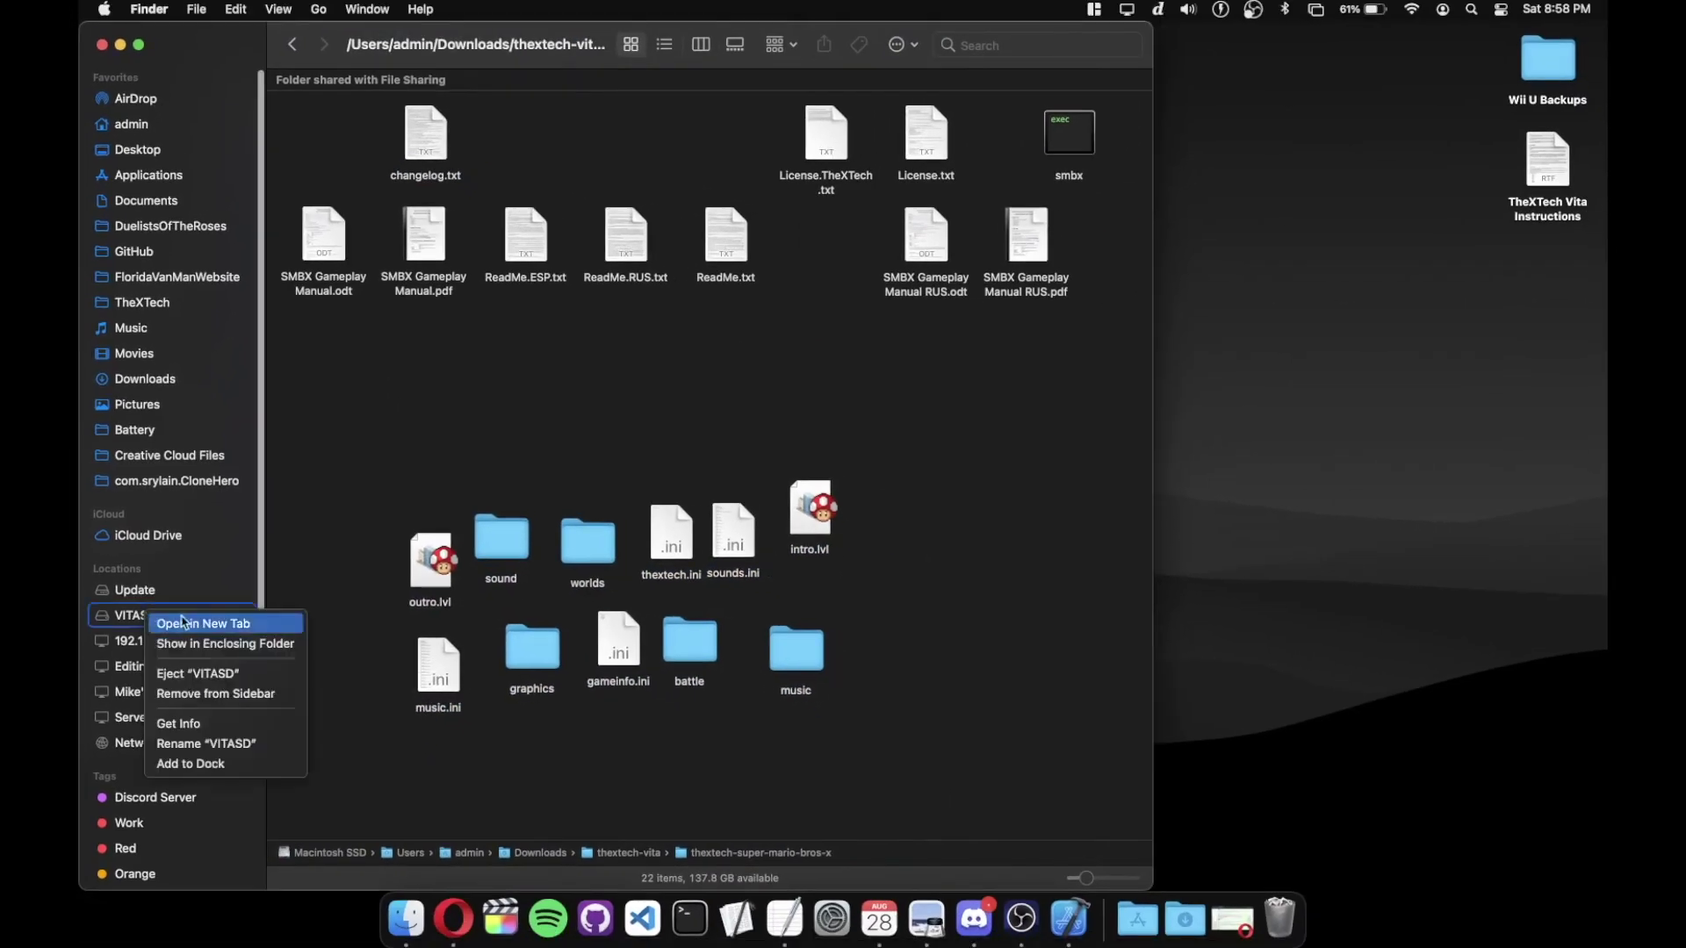
{"action": "left_click", "coordinate": [182, 623], "text": "alt"}
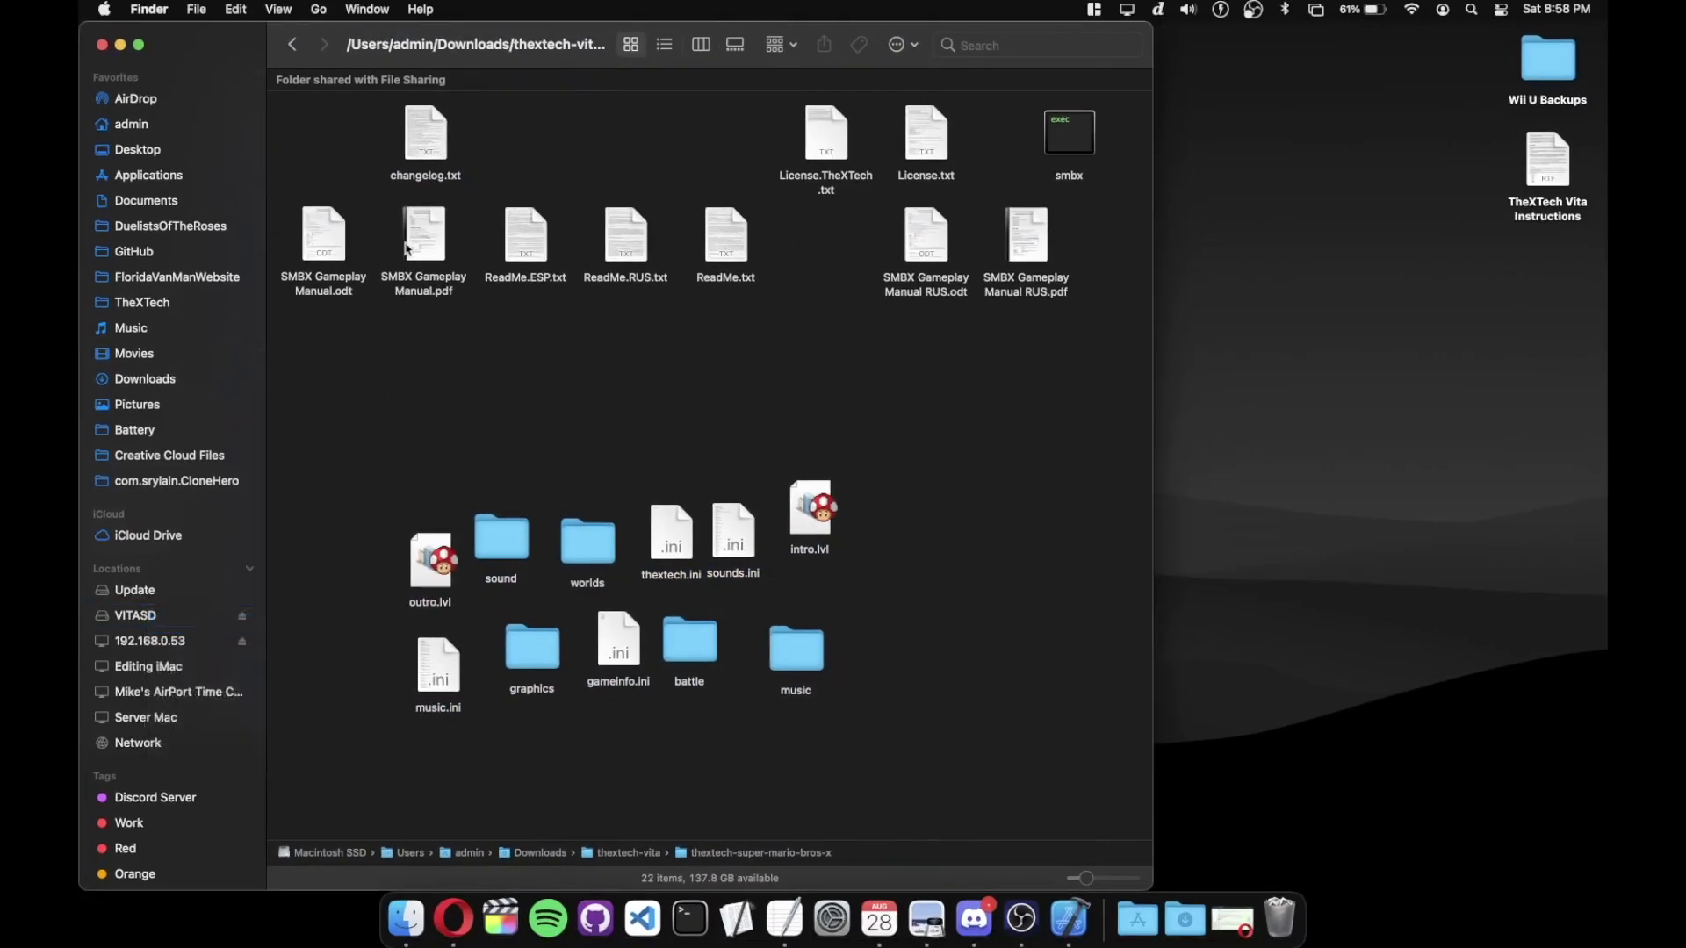
{"action": "left_click_drag", "start_coordinate": [1213, 52], "coordinate": [1606, 273]}
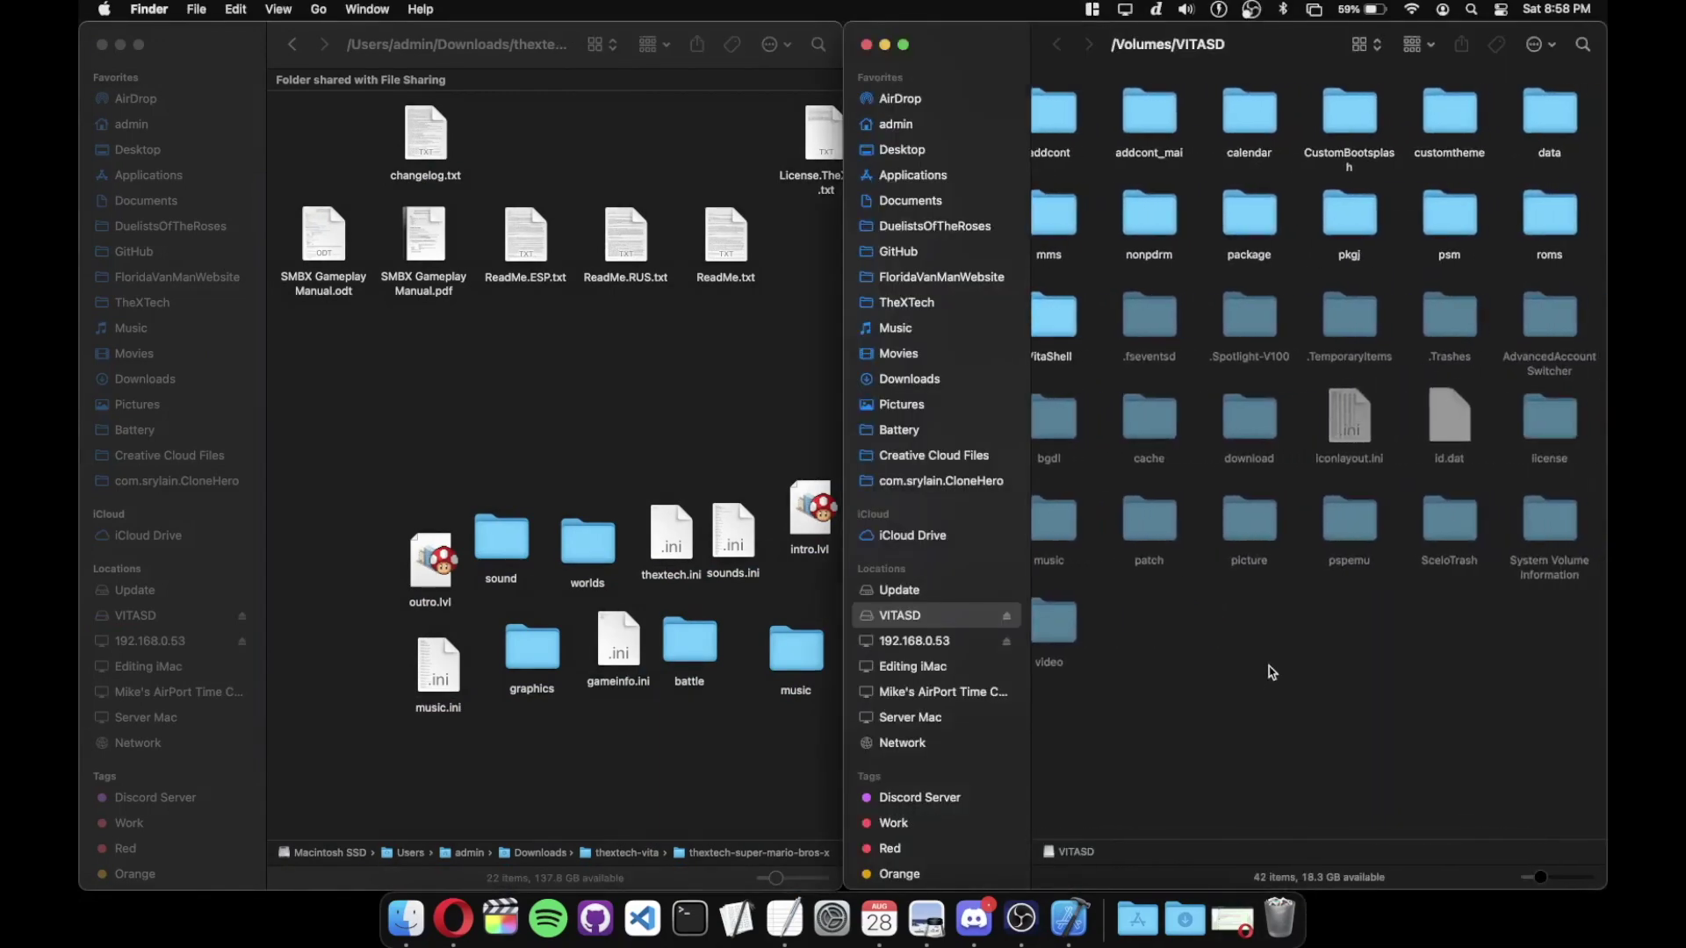
Locate and open the data folder on the VITASD card.
{"action": "scroll", "coordinate": [1272, 672], "scroll_direction": "left", "scroll_amount": 1}
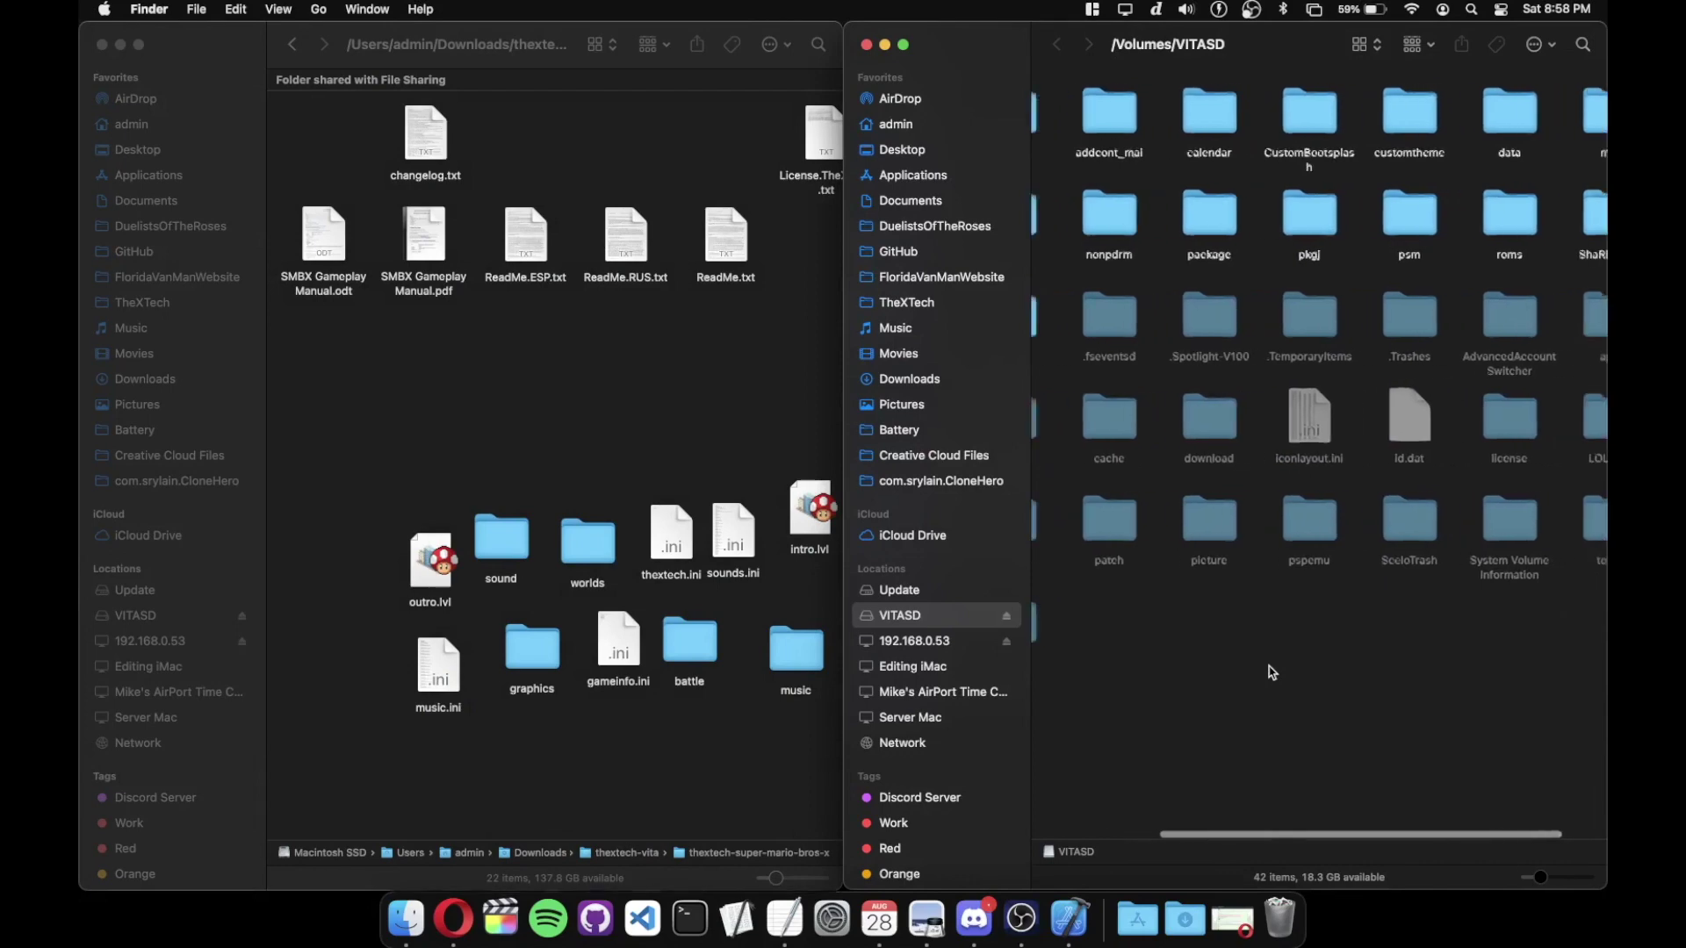
{"action": "scroll", "coordinate": [1273, 672], "scroll_direction": "left", "scroll_amount": 2}
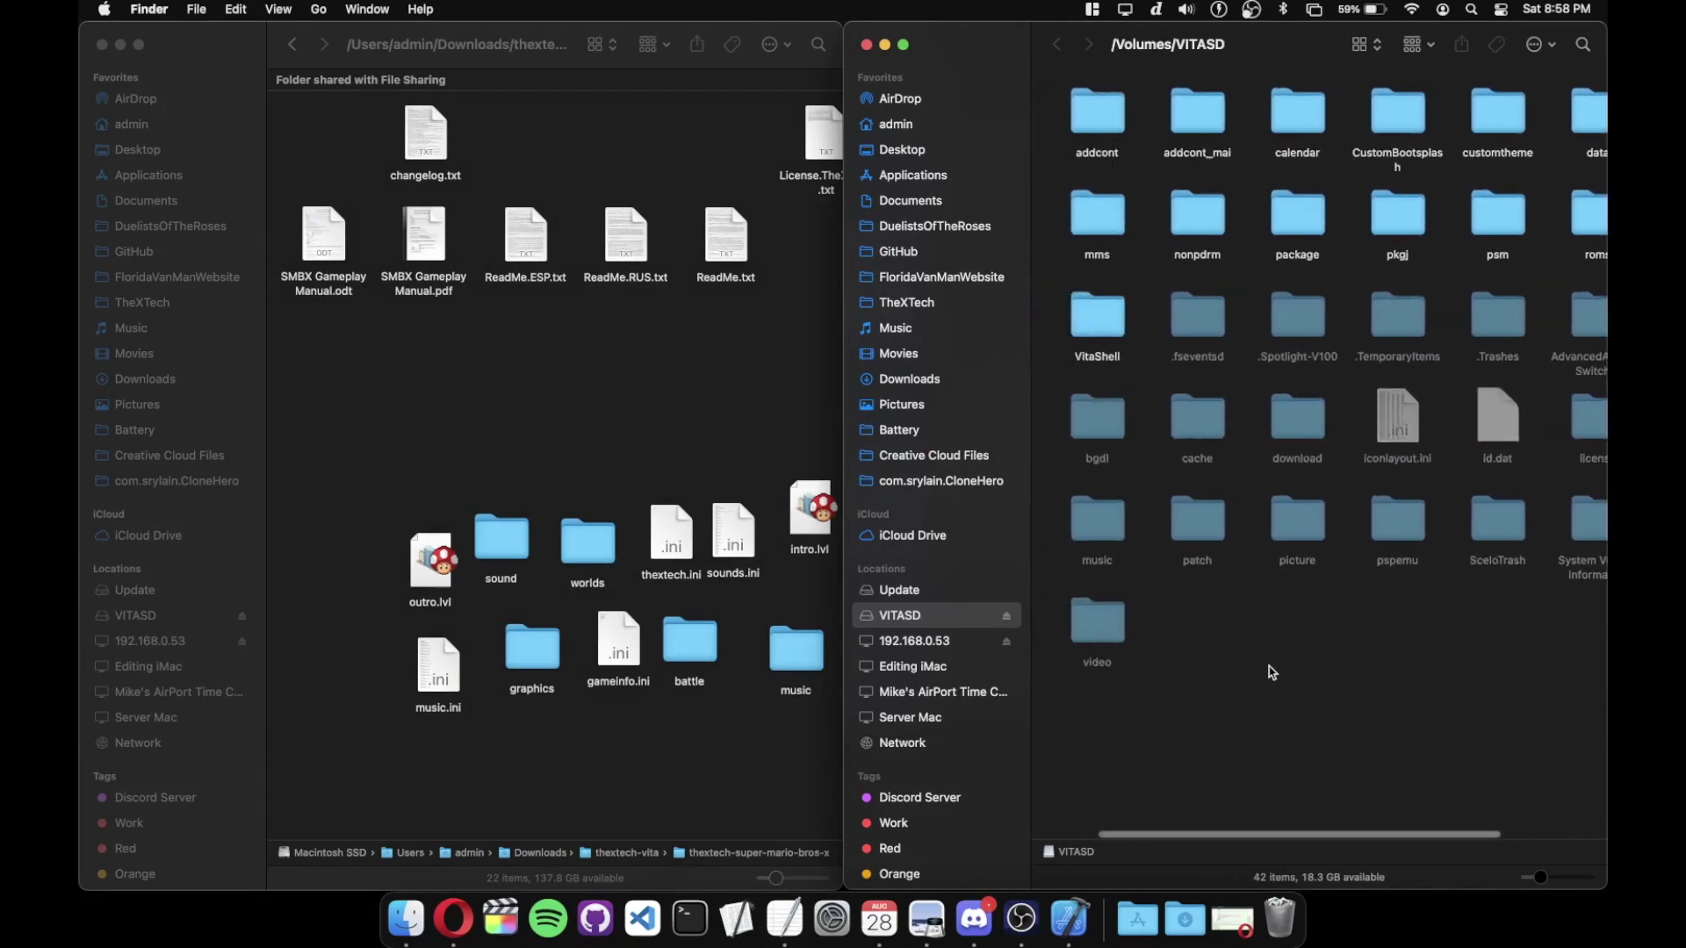
{"action": "key", "text": "d"}
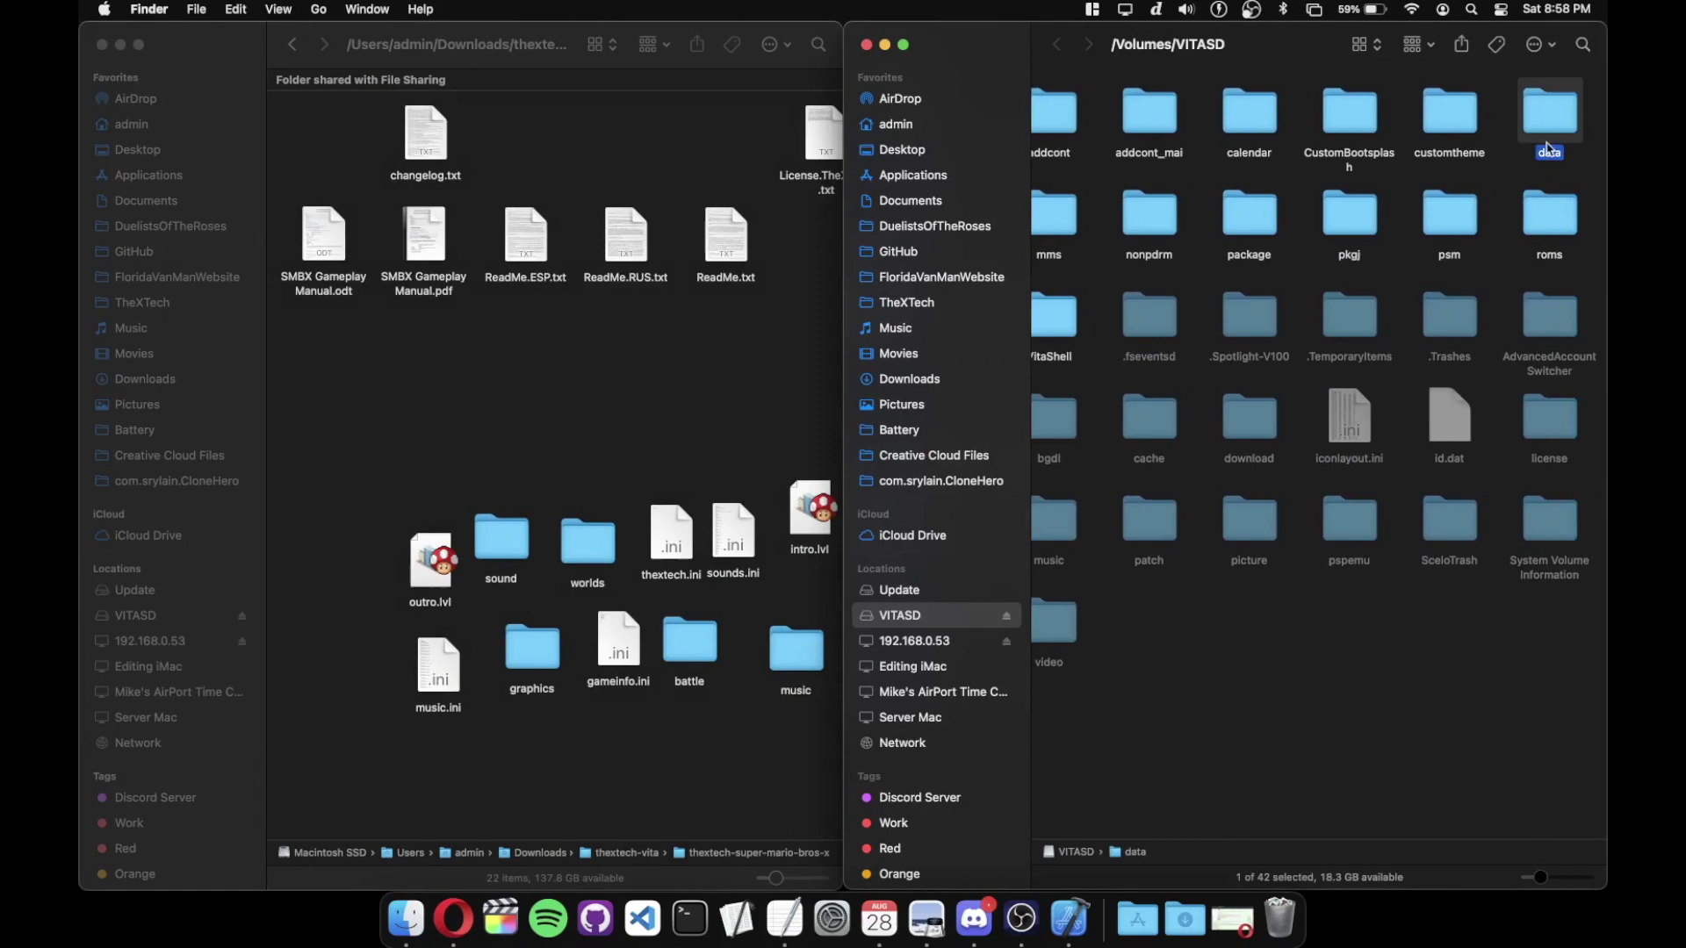
{"action": "double_click", "coordinate": [1550, 133]}
Create a folder named TheXTech inside VITASD's data folder, place it beside Snes9xVITA and open it.
{"action": "right_click", "coordinate": [1166, 733]}
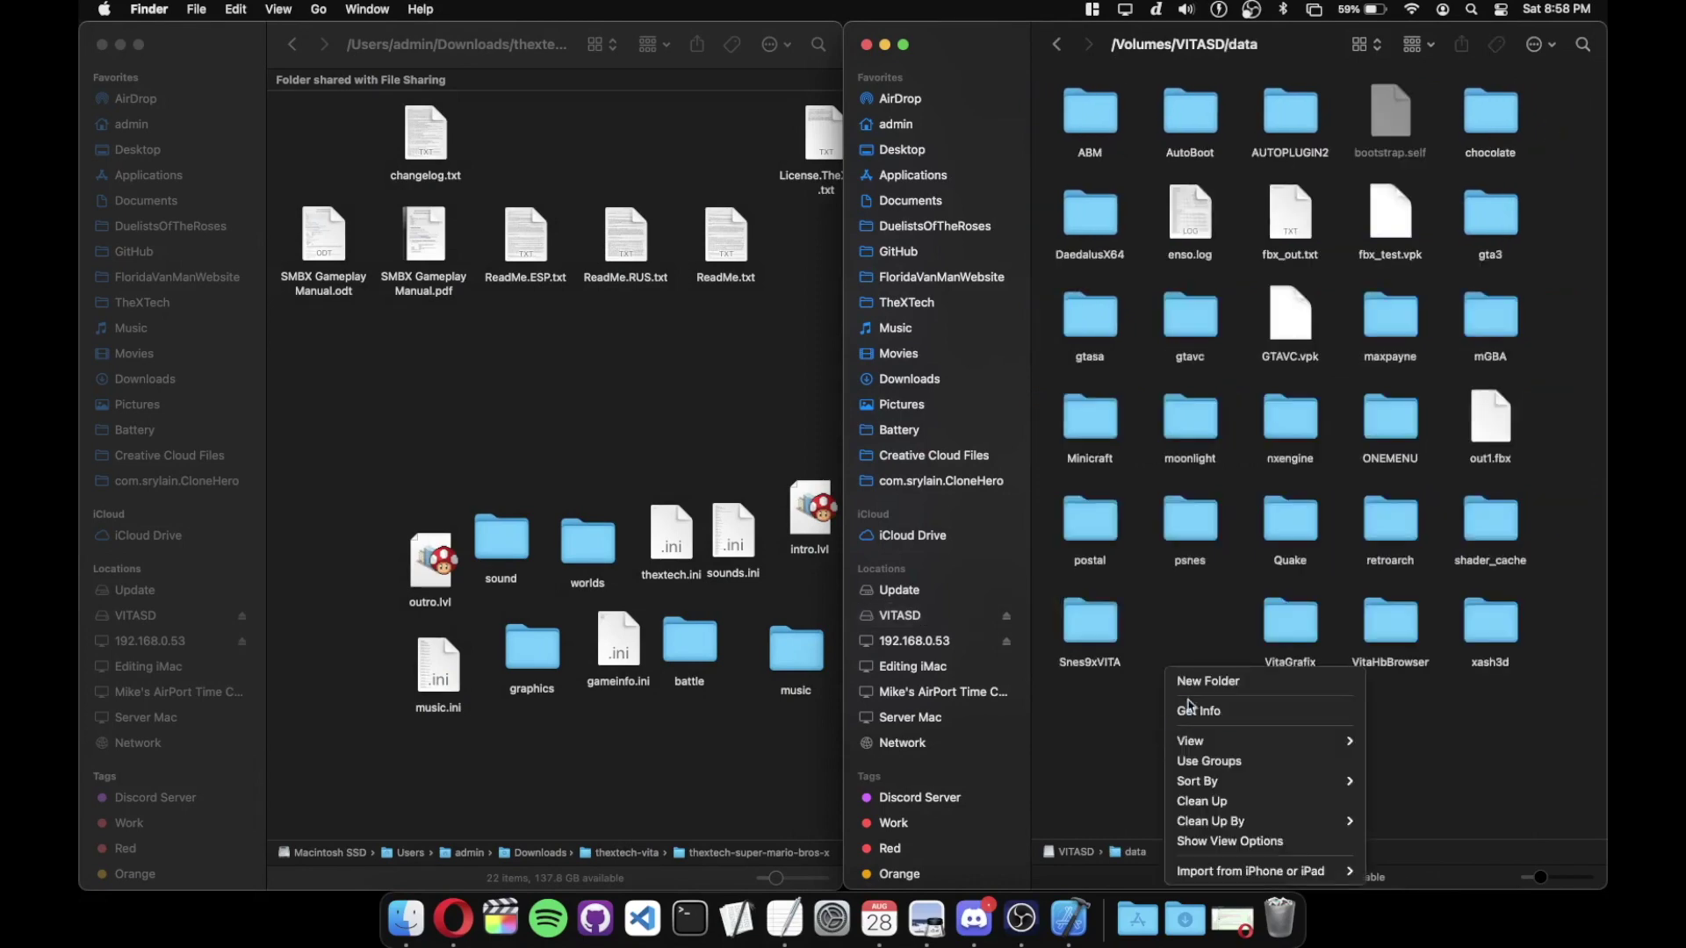
{"action": "left_click", "coordinate": [1181, 679]}
{"action": "type", "text": "TheXTech"}
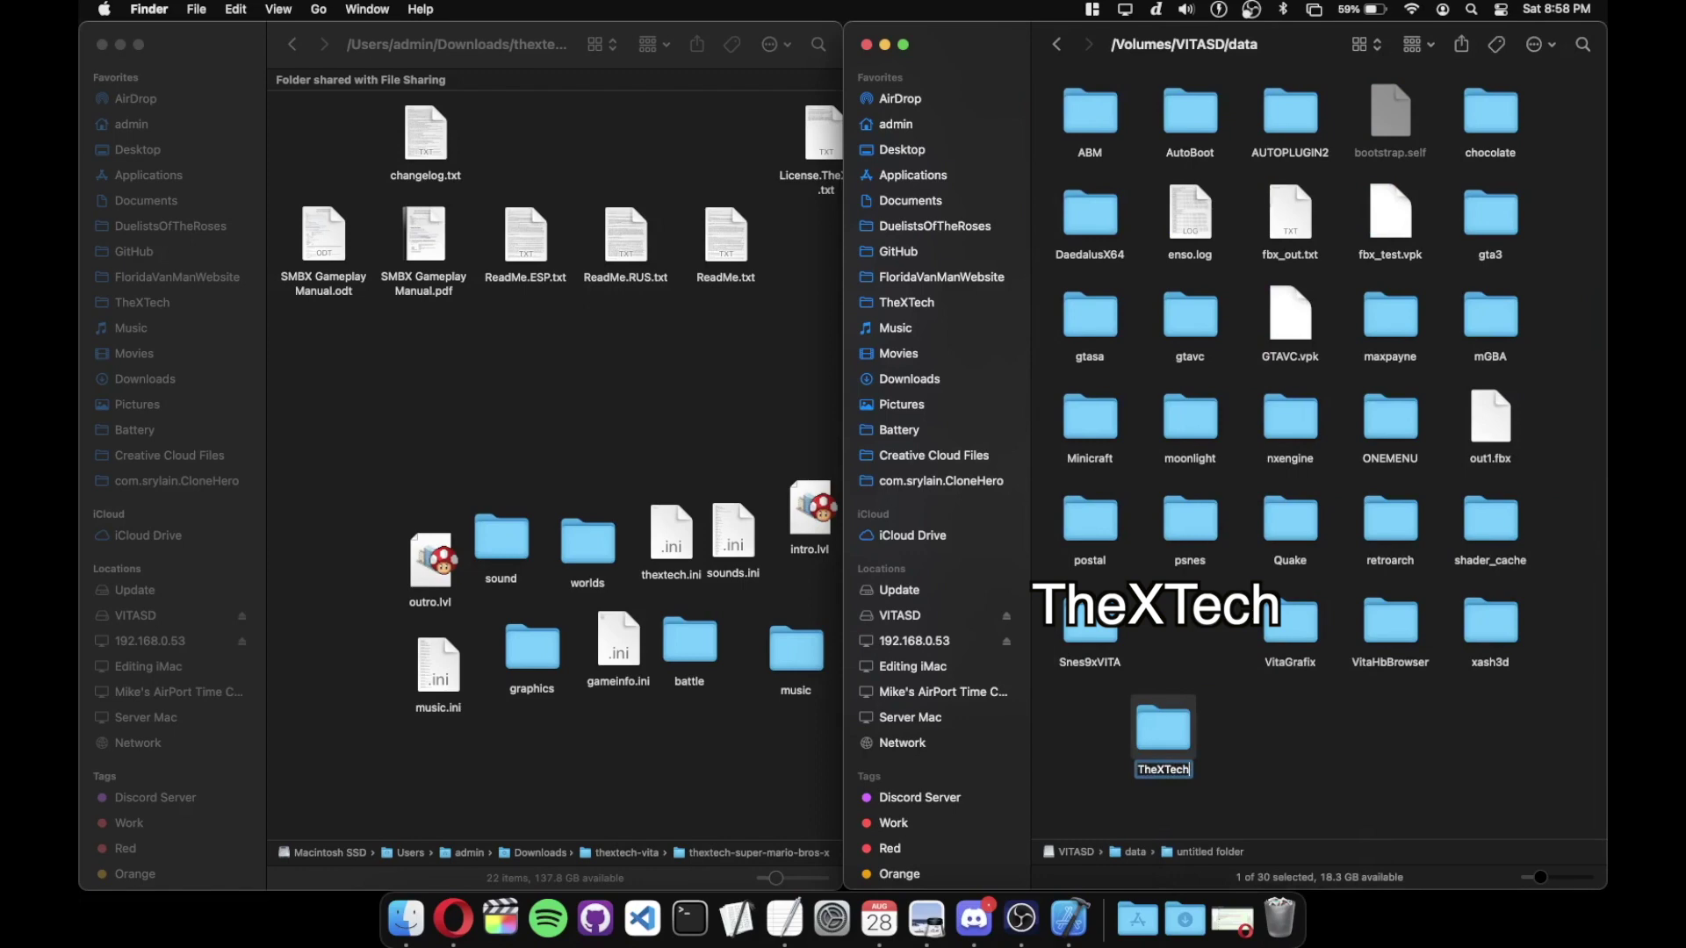
{"action": "key", "text": "Return"}
{"action": "left_click_drag", "start_coordinate": [1156, 737], "coordinate": [1175, 655]}
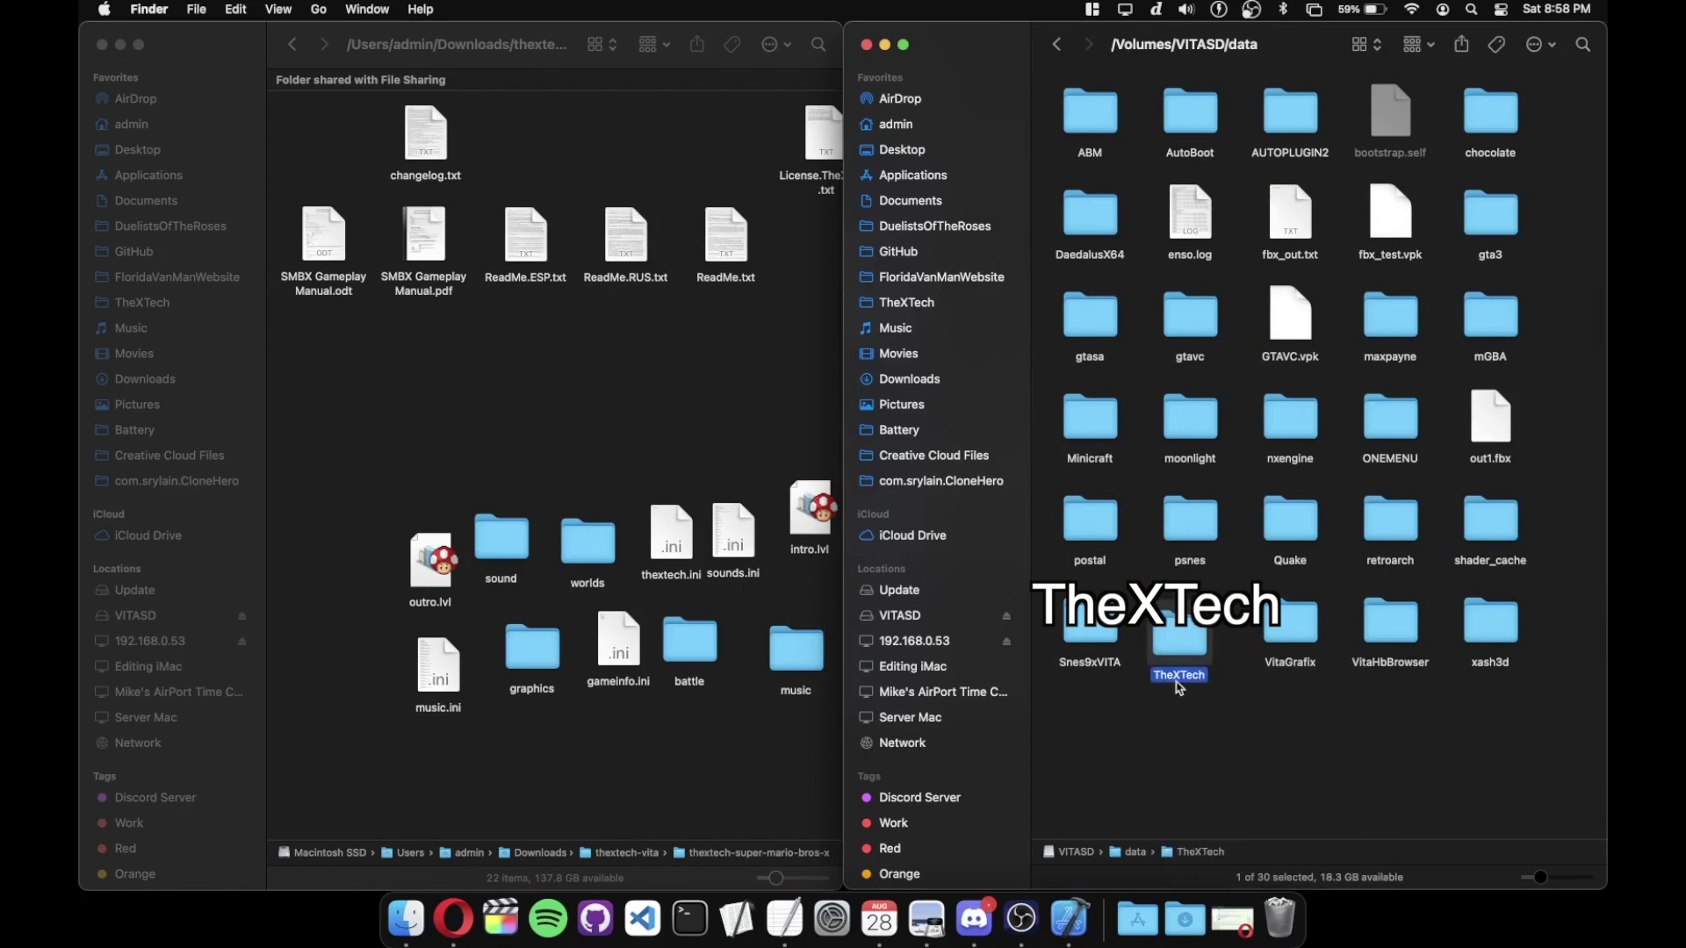
{"action": "double_click", "coordinate": [1184, 637]}
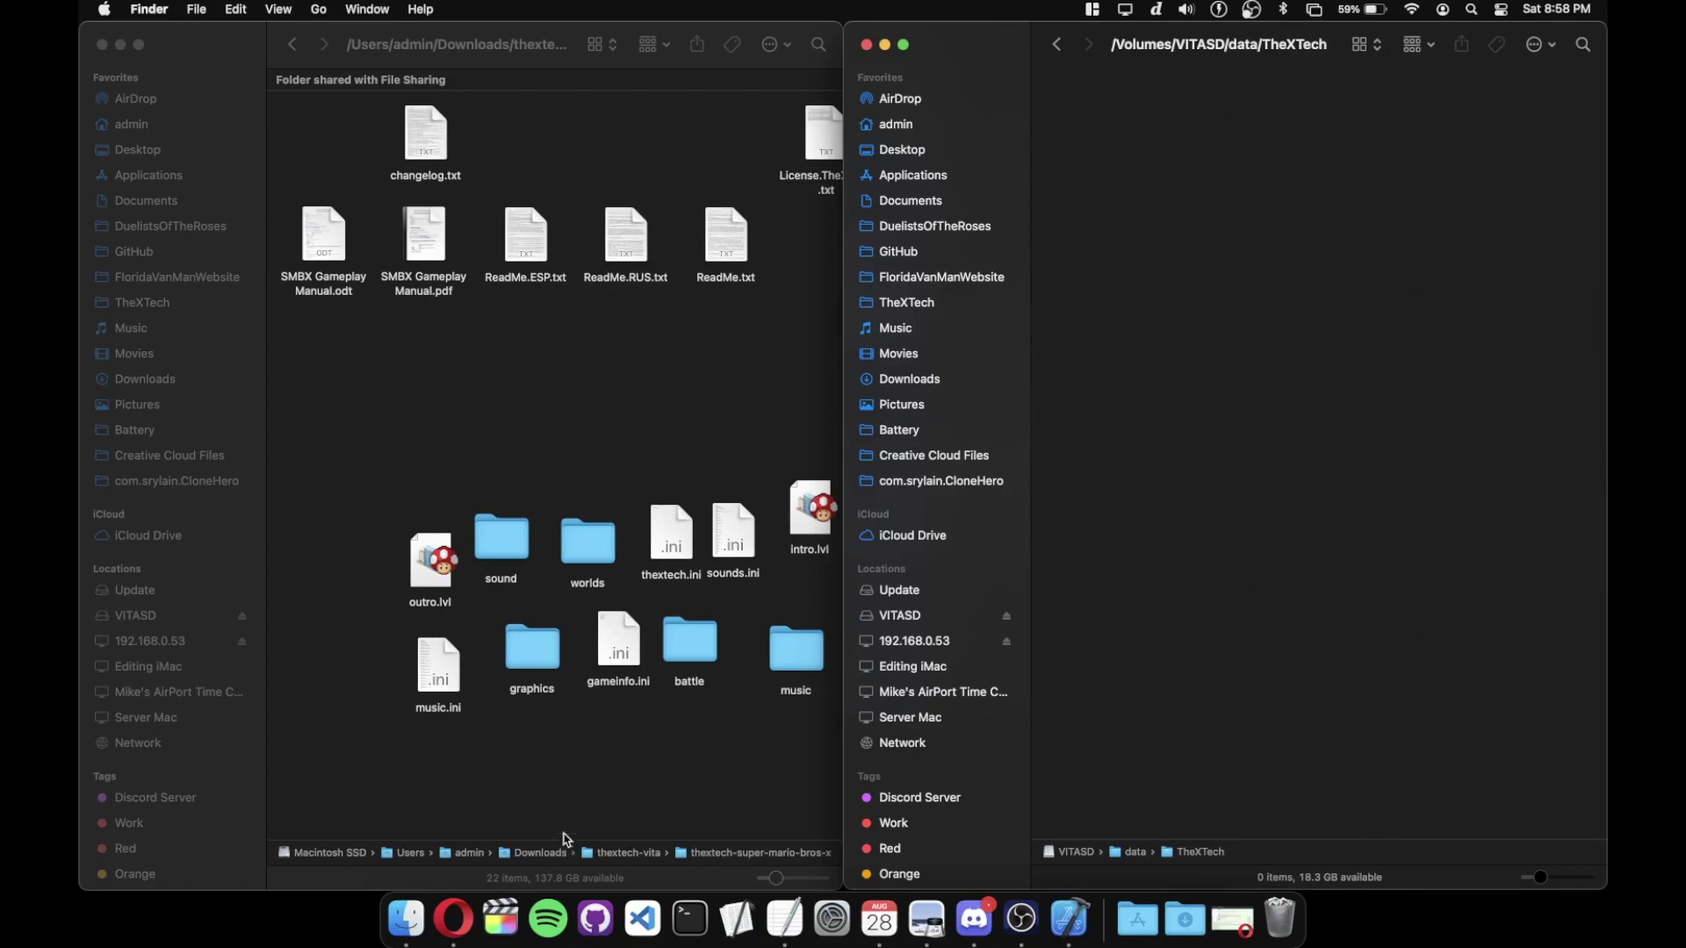
Copy the whole group of required asset files and folders from thextech-super-mario-bros-x into data/TheXTech on the VITASD card.
{"action": "left_click", "coordinate": [622, 761]}
{"action": "left_click_drag", "start_coordinate": [406, 777], "coordinate": [827, 476]}
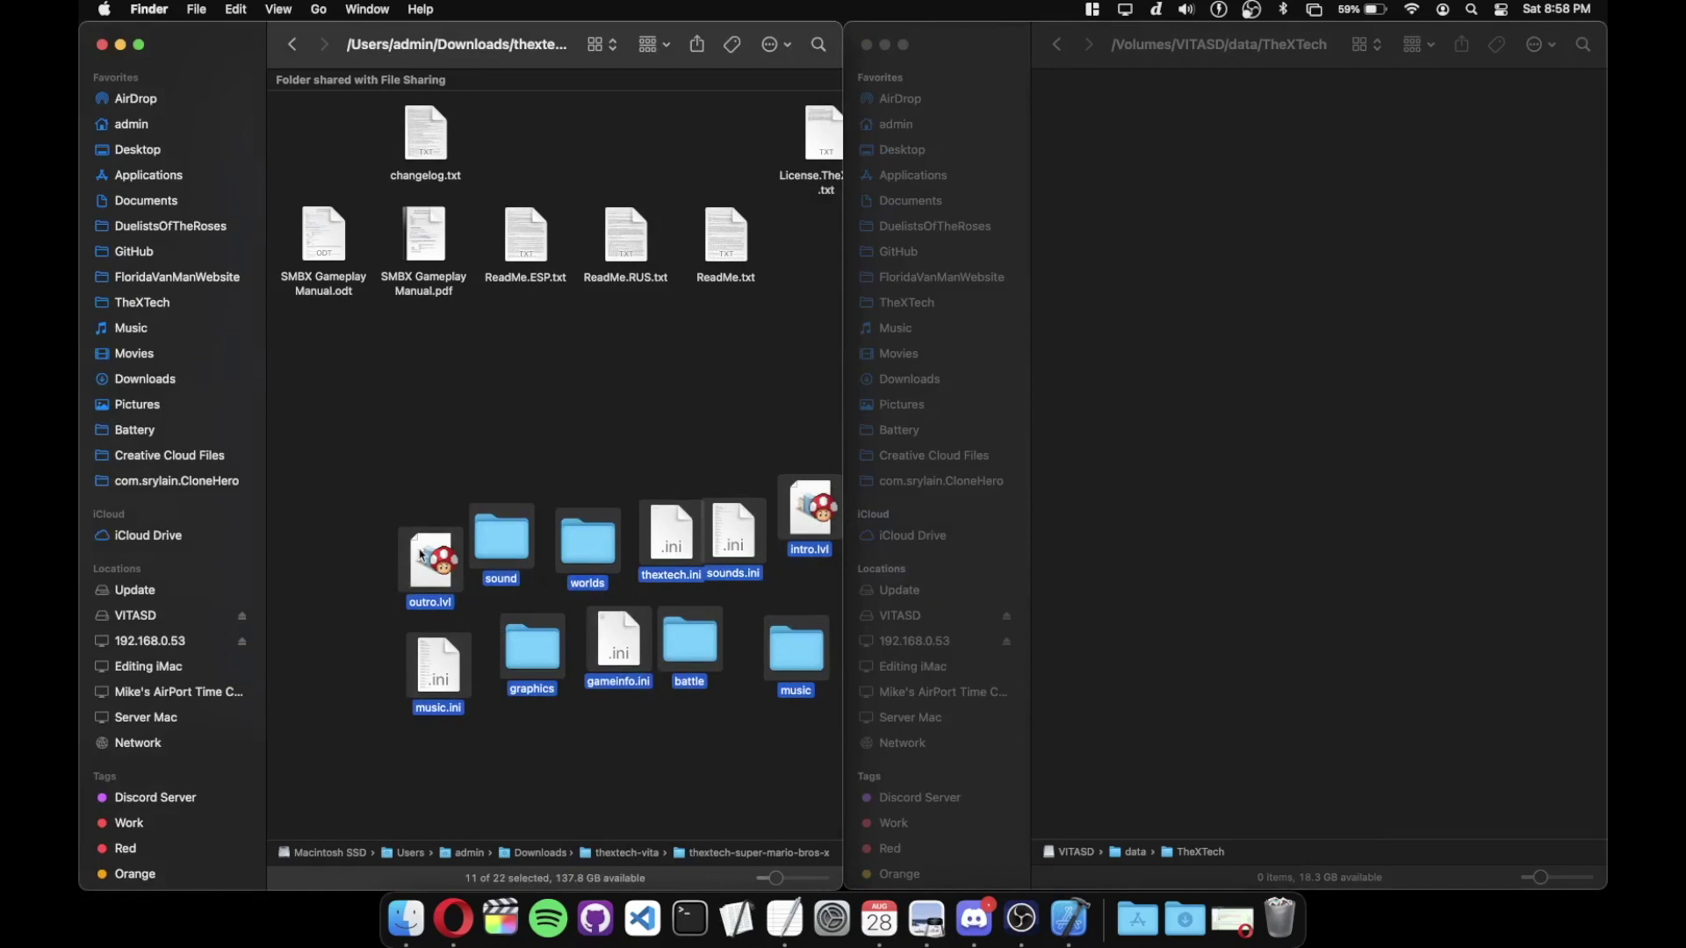
{"action": "left_click_drag", "start_coordinate": [423, 557], "coordinate": [1123, 190]}
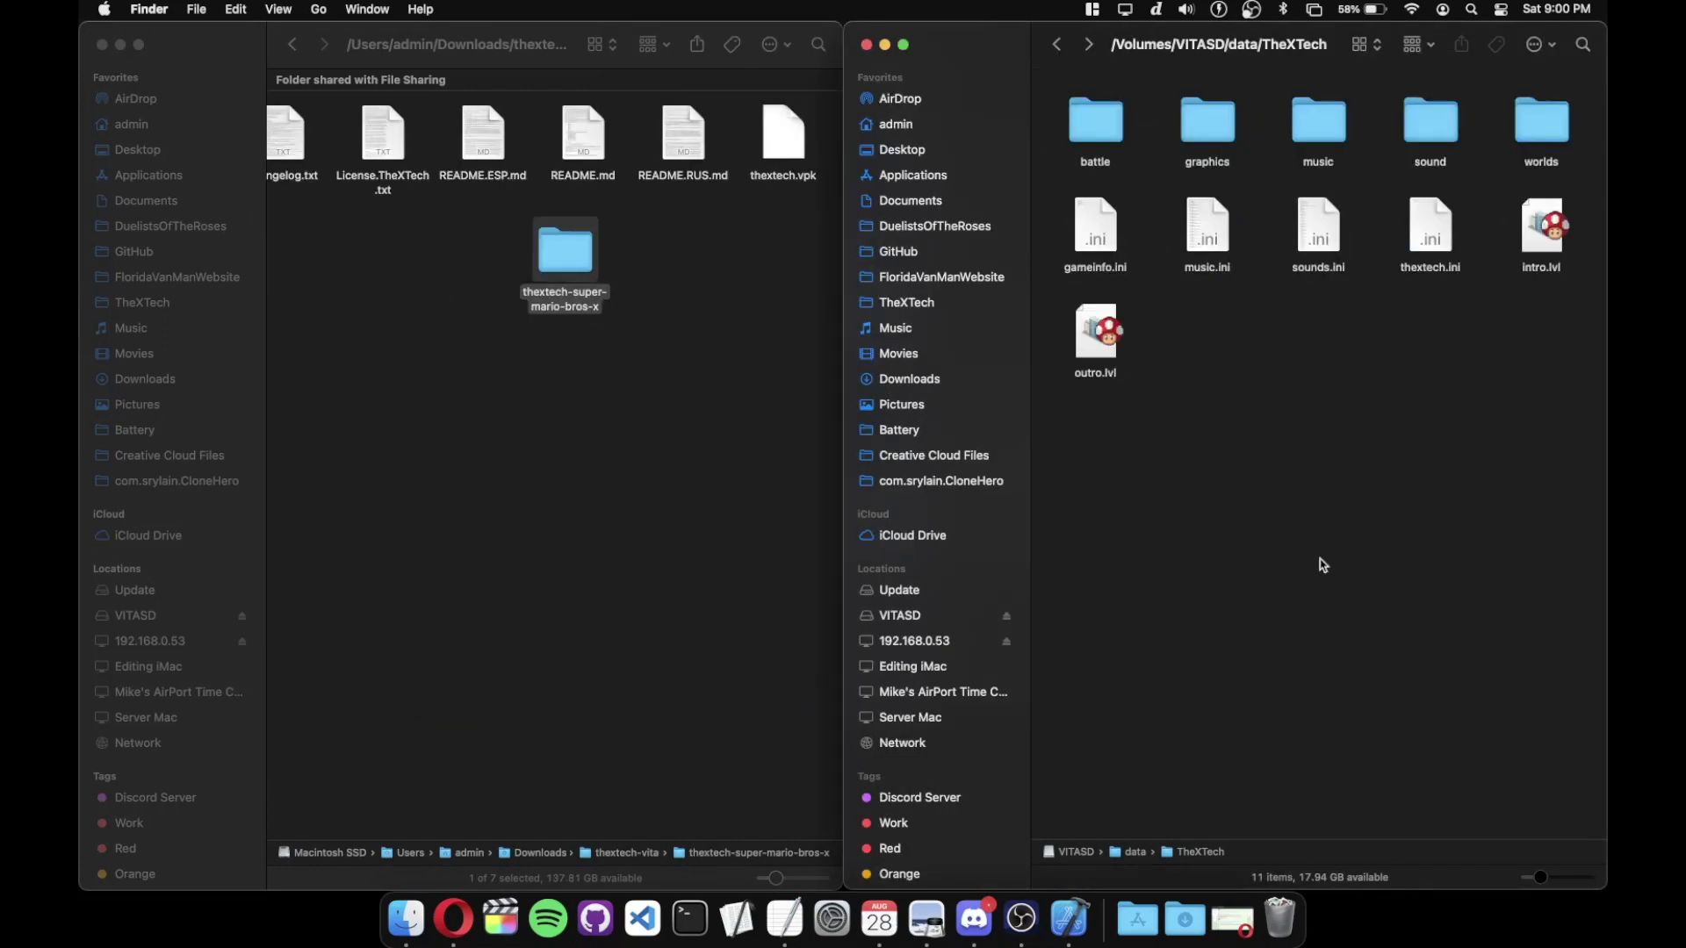
Copy thextech.vpk from the thextech-vita download into the download folder at the root of the VITASD card.
{"action": "left_click", "coordinate": [1146, 46], "text": "super"}
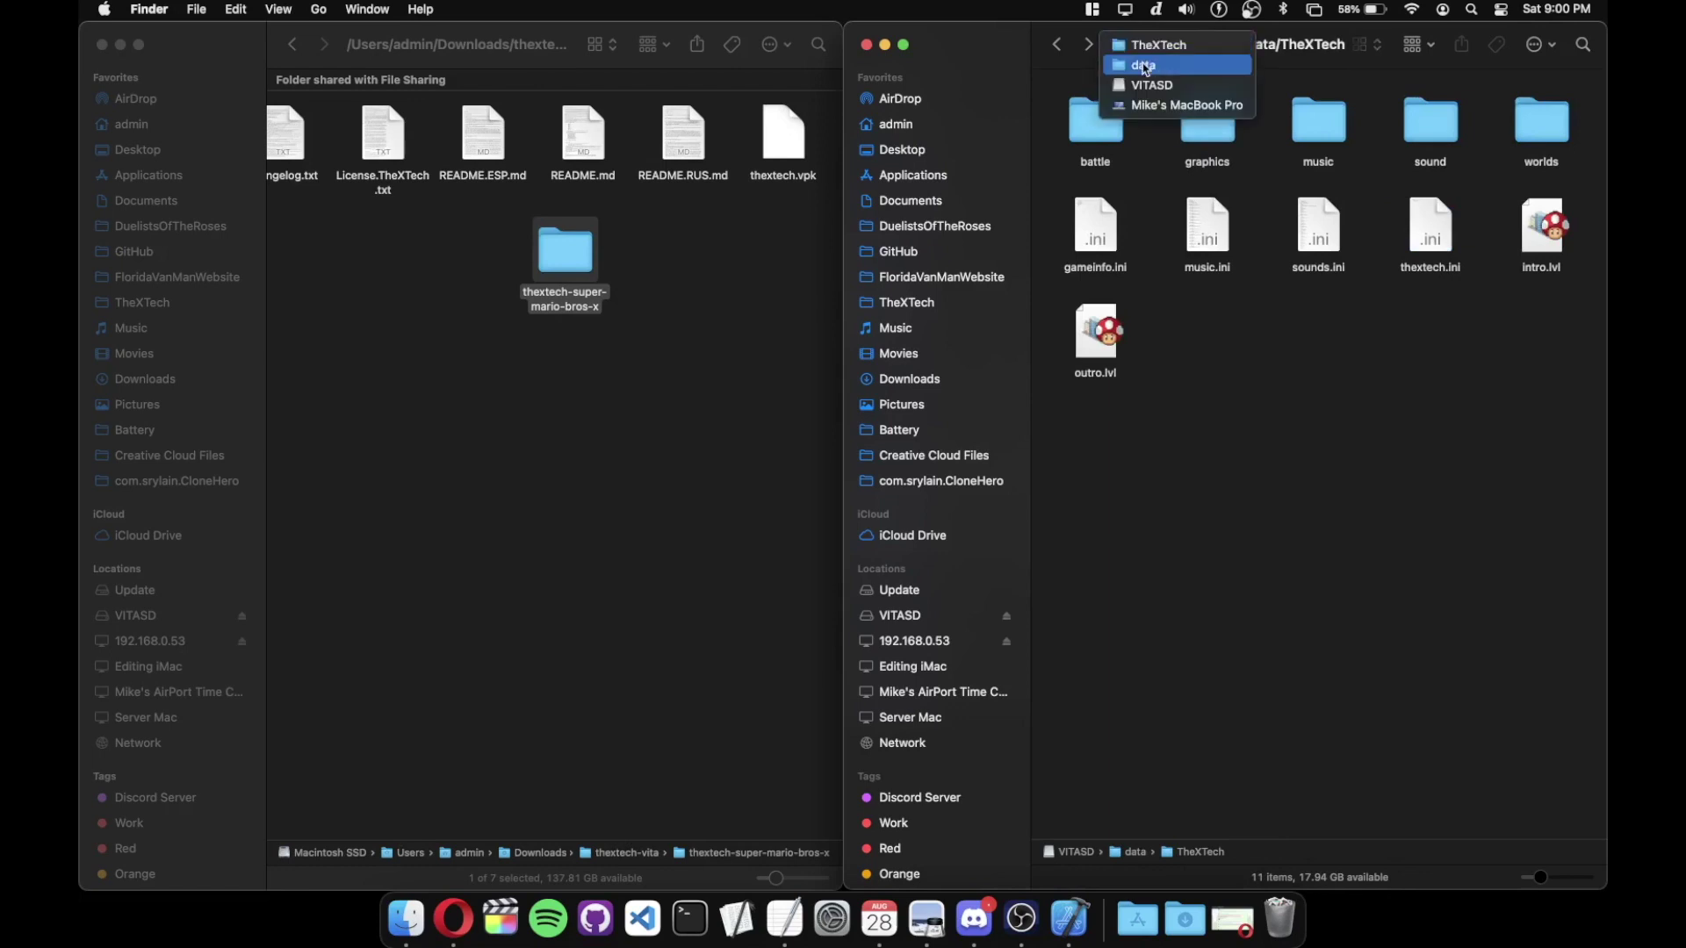
{"action": "left_click", "coordinate": [1151, 86]}
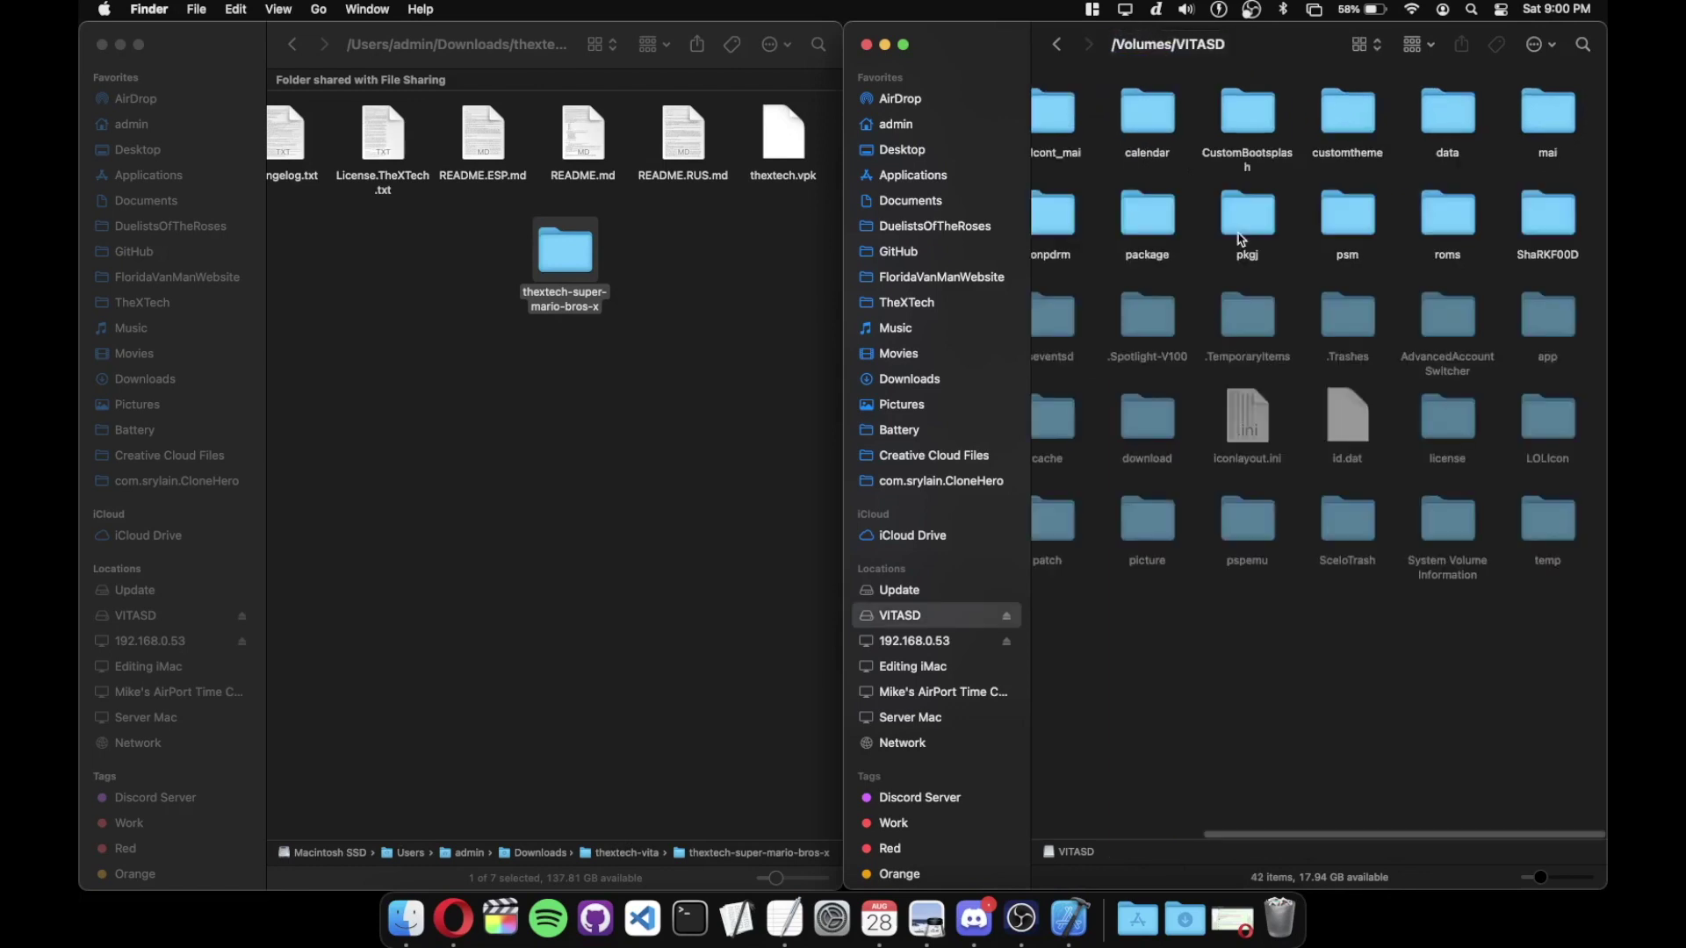
{"action": "left_click", "coordinate": [1159, 421]}
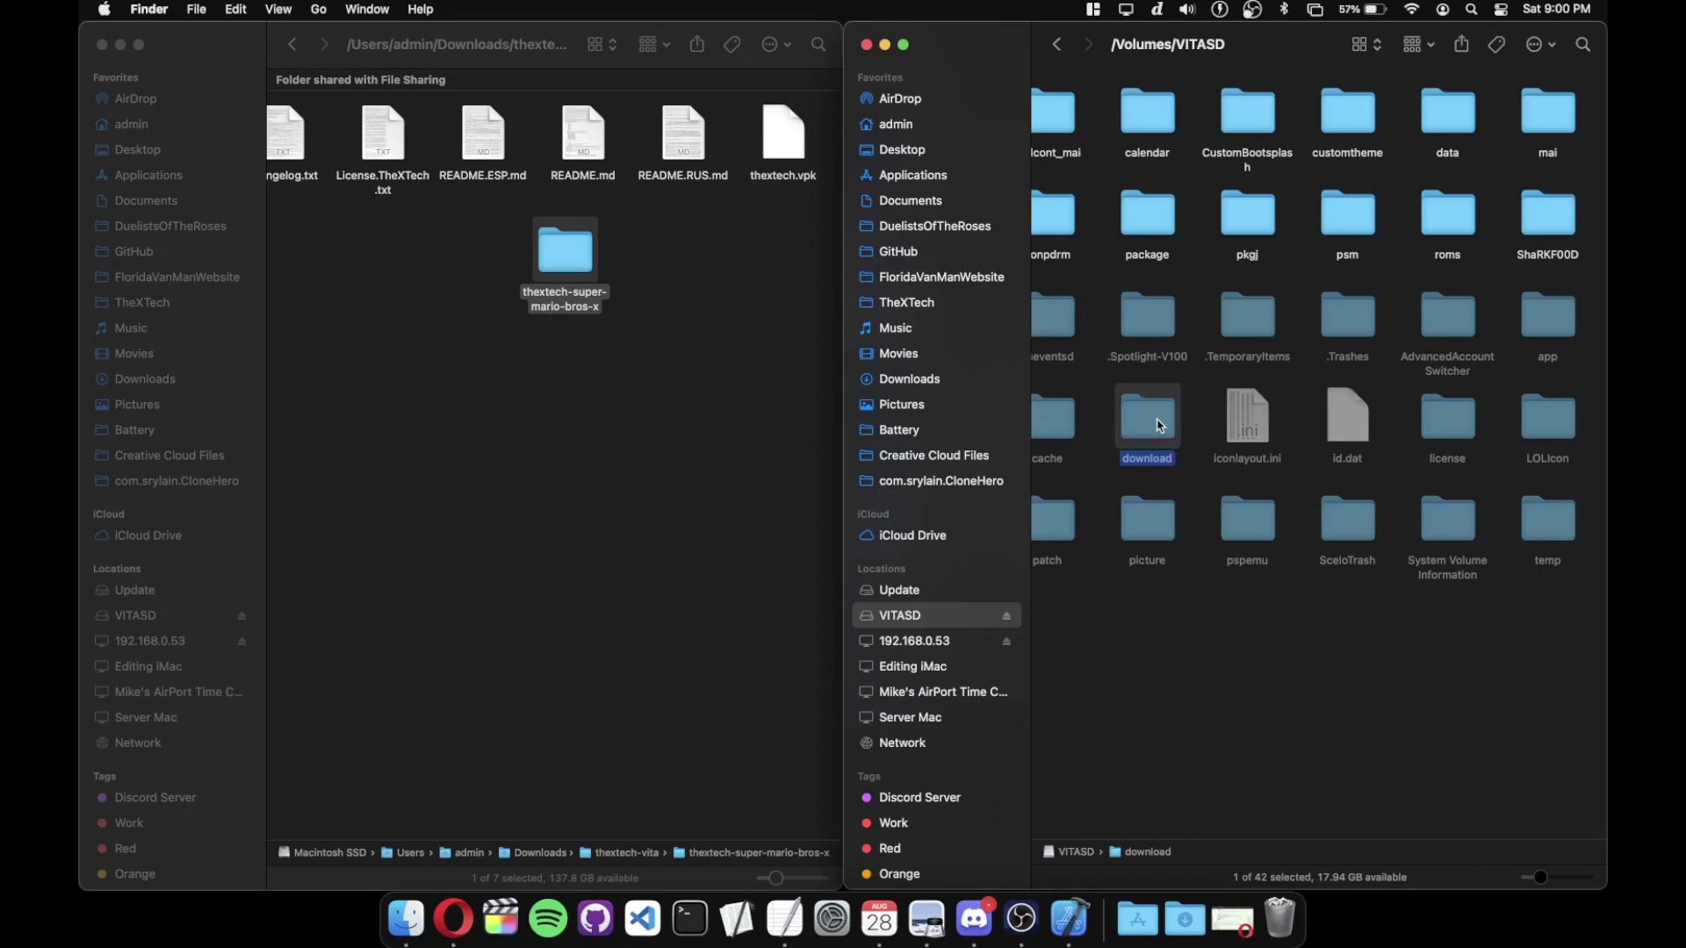
{"action": "double_click", "coordinate": [1158, 425]}
{"action": "left_click_drag", "start_coordinate": [784, 146], "coordinate": [1122, 160]}
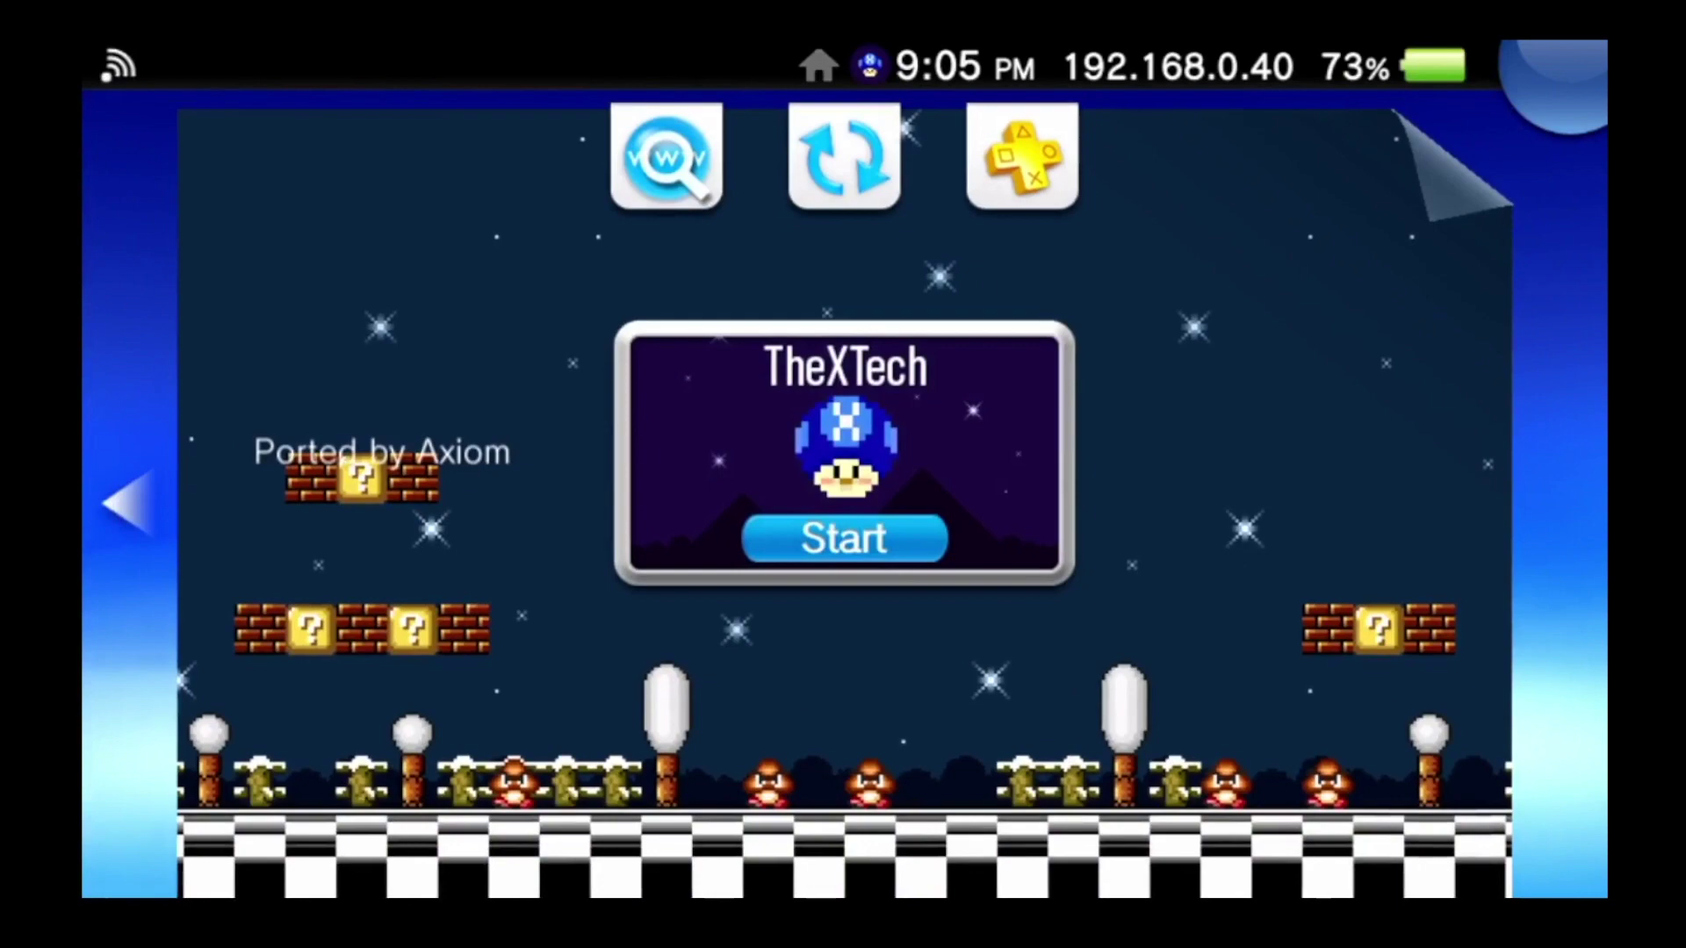
Launch TheXTech on the PS Vita and start a one-player game of The Invasion 2.
{"action": "left_click", "coordinate": [844, 537]}
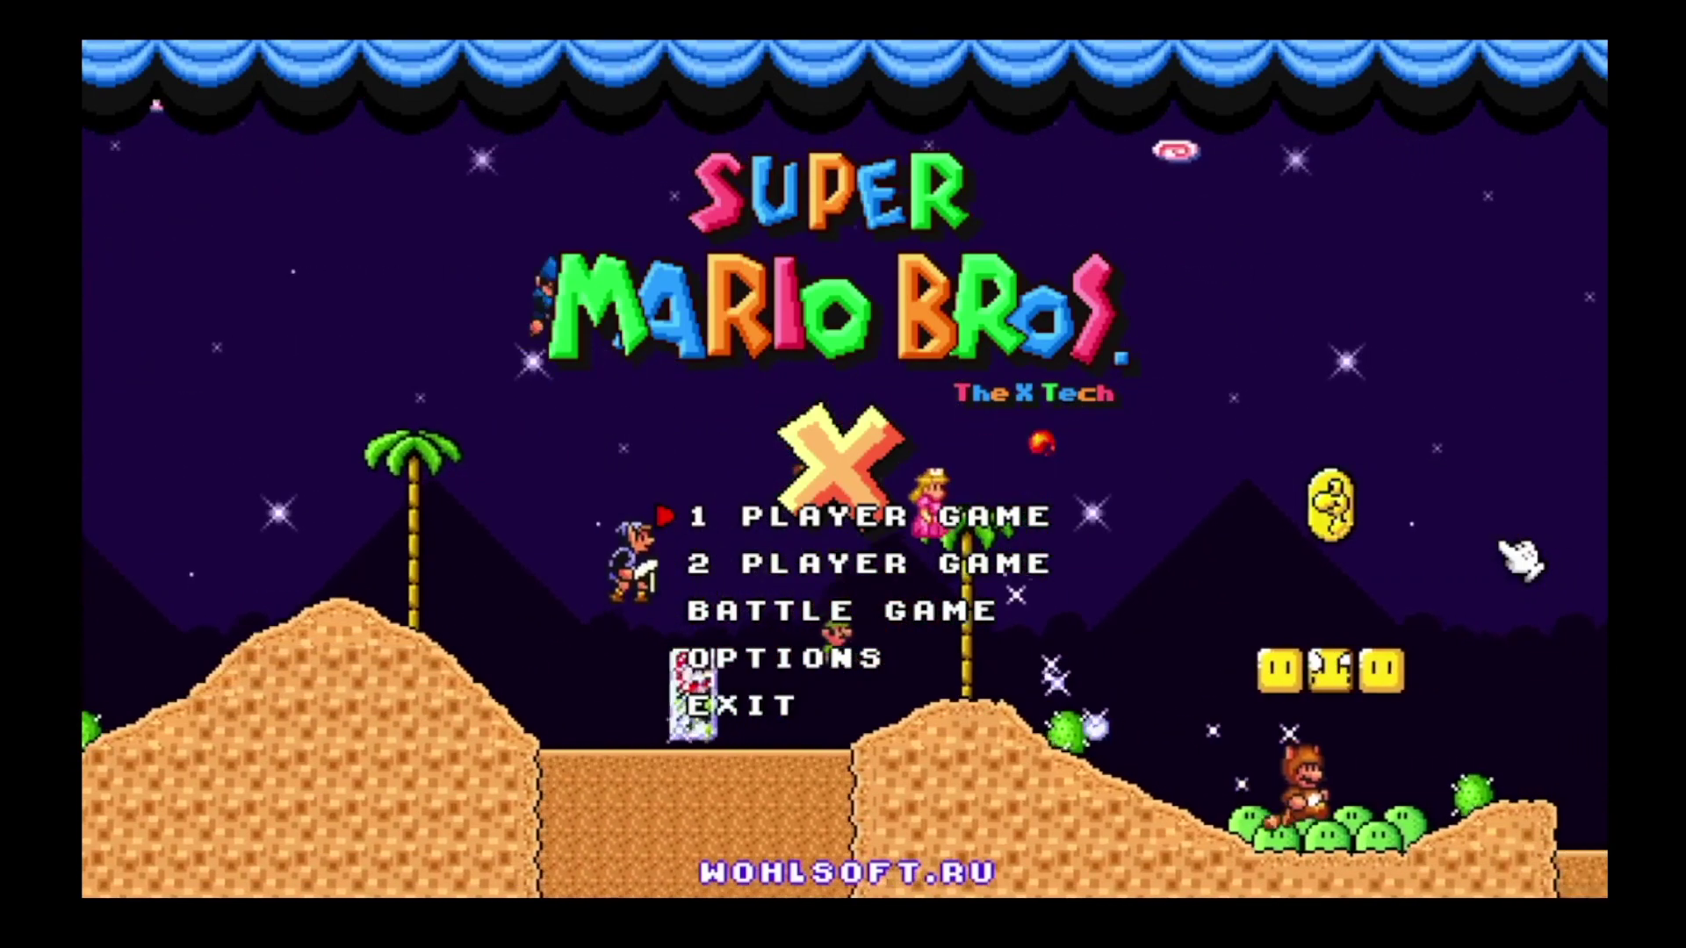
{"action": "key", "text": "Return"}
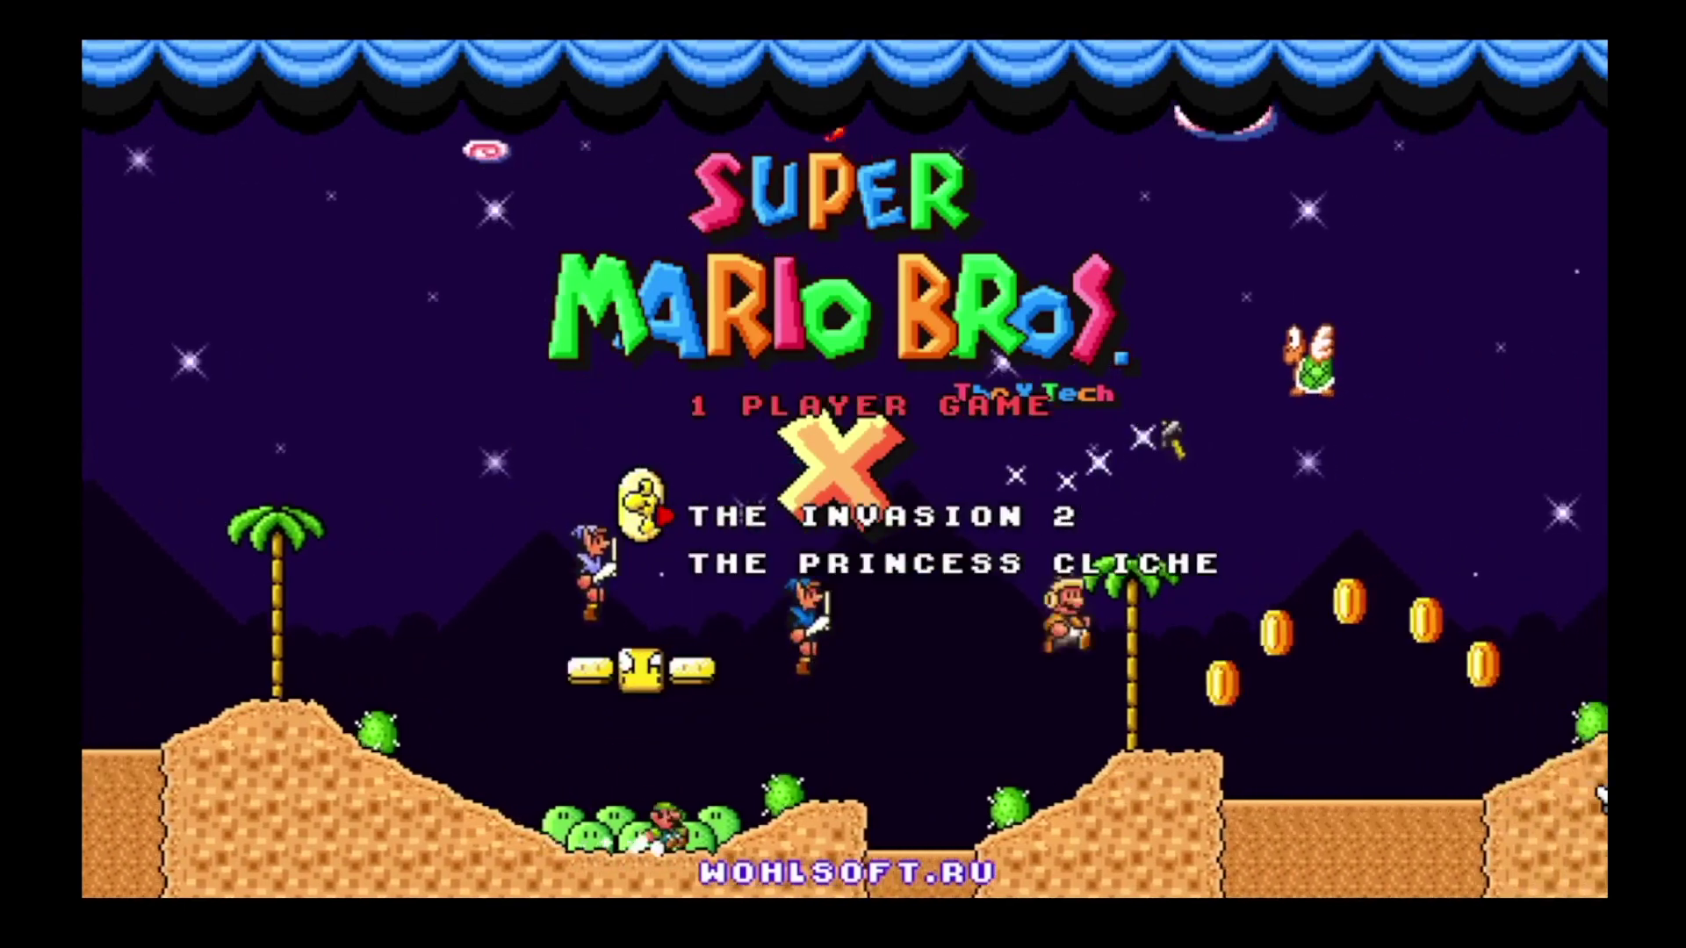
{"action": "key", "text": "Return"}
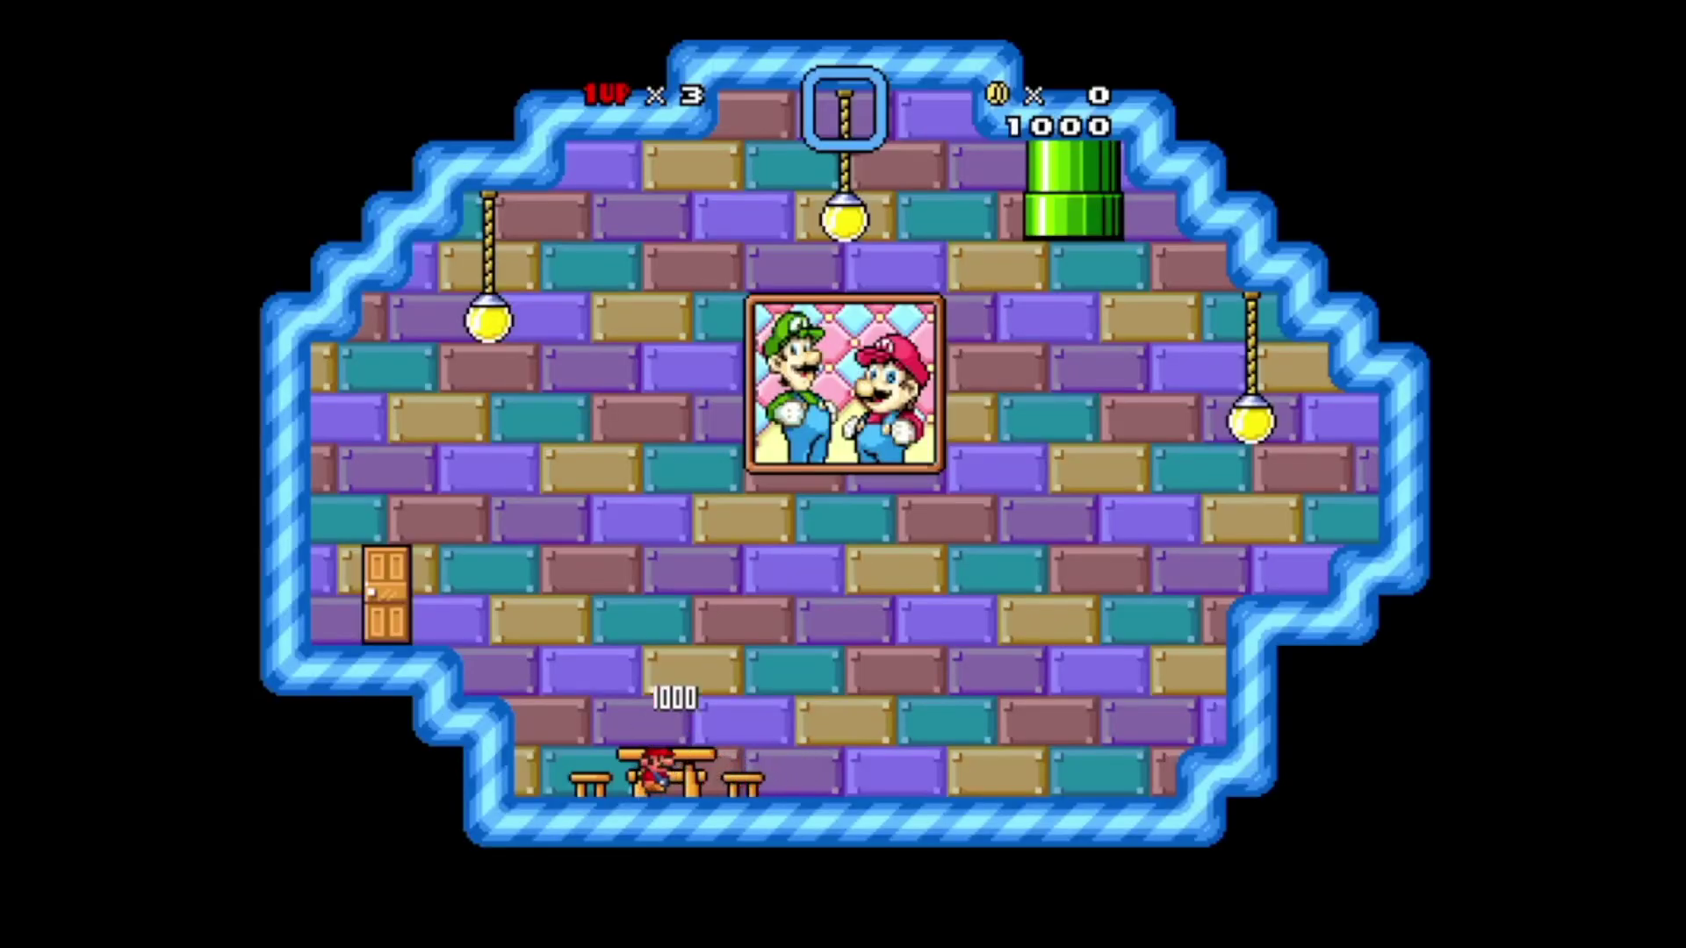
{"action": "key", "text": "x"}
{"action": "key", "text": "Right"}
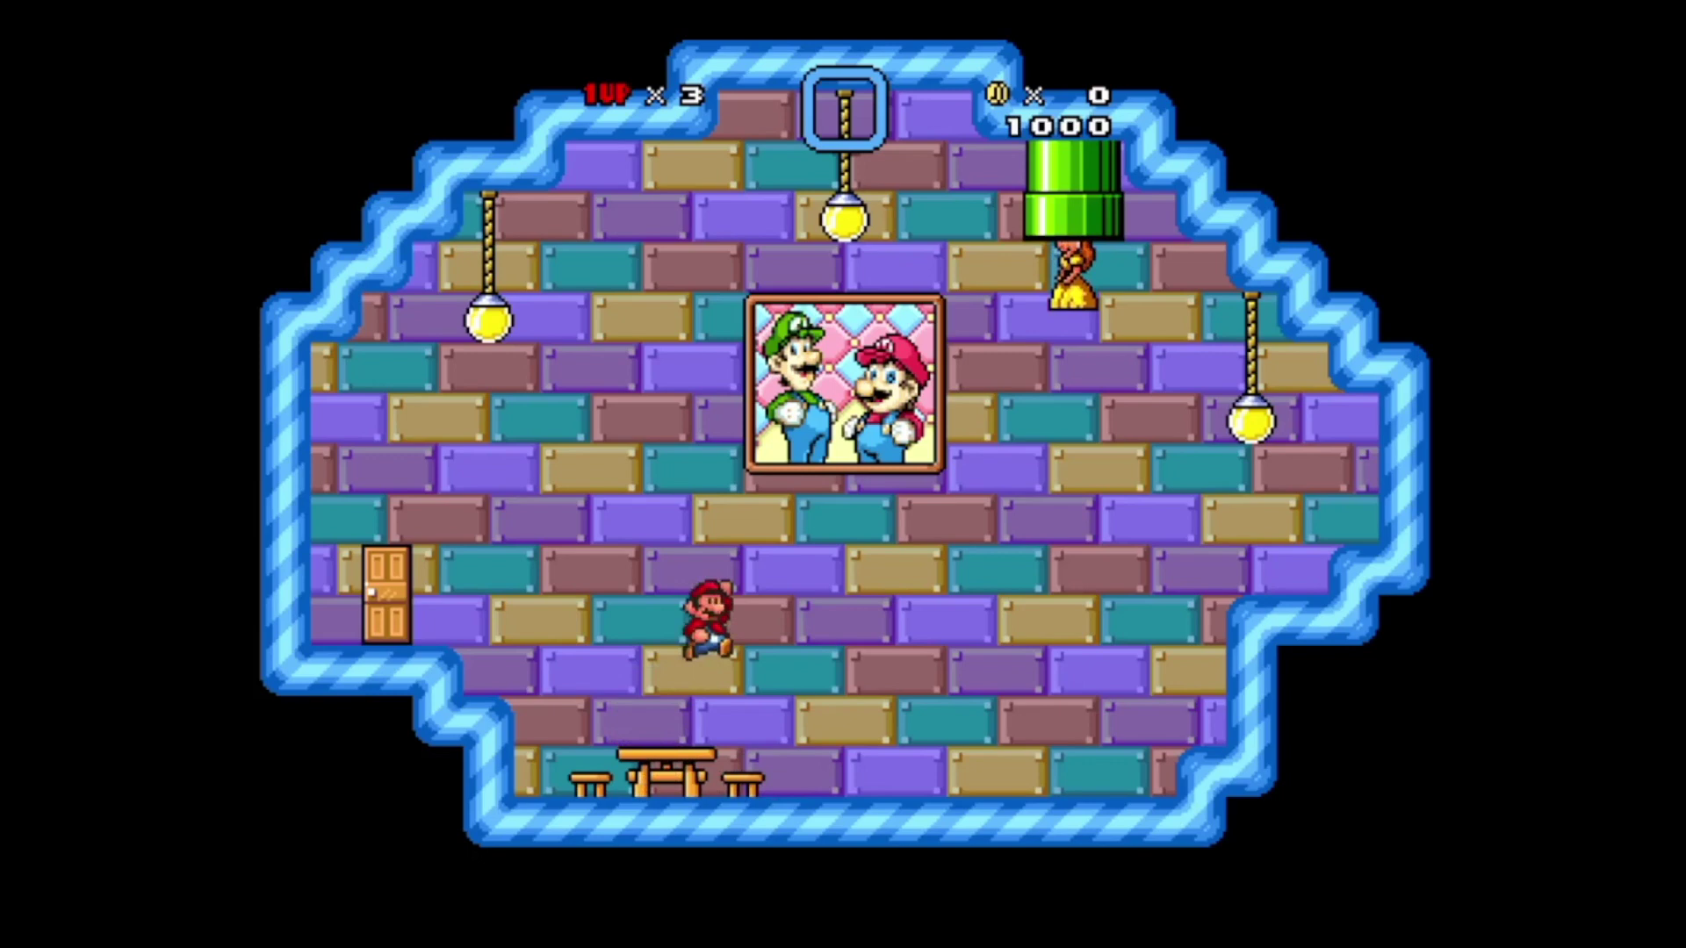
{"action": "key", "text": "Right"}
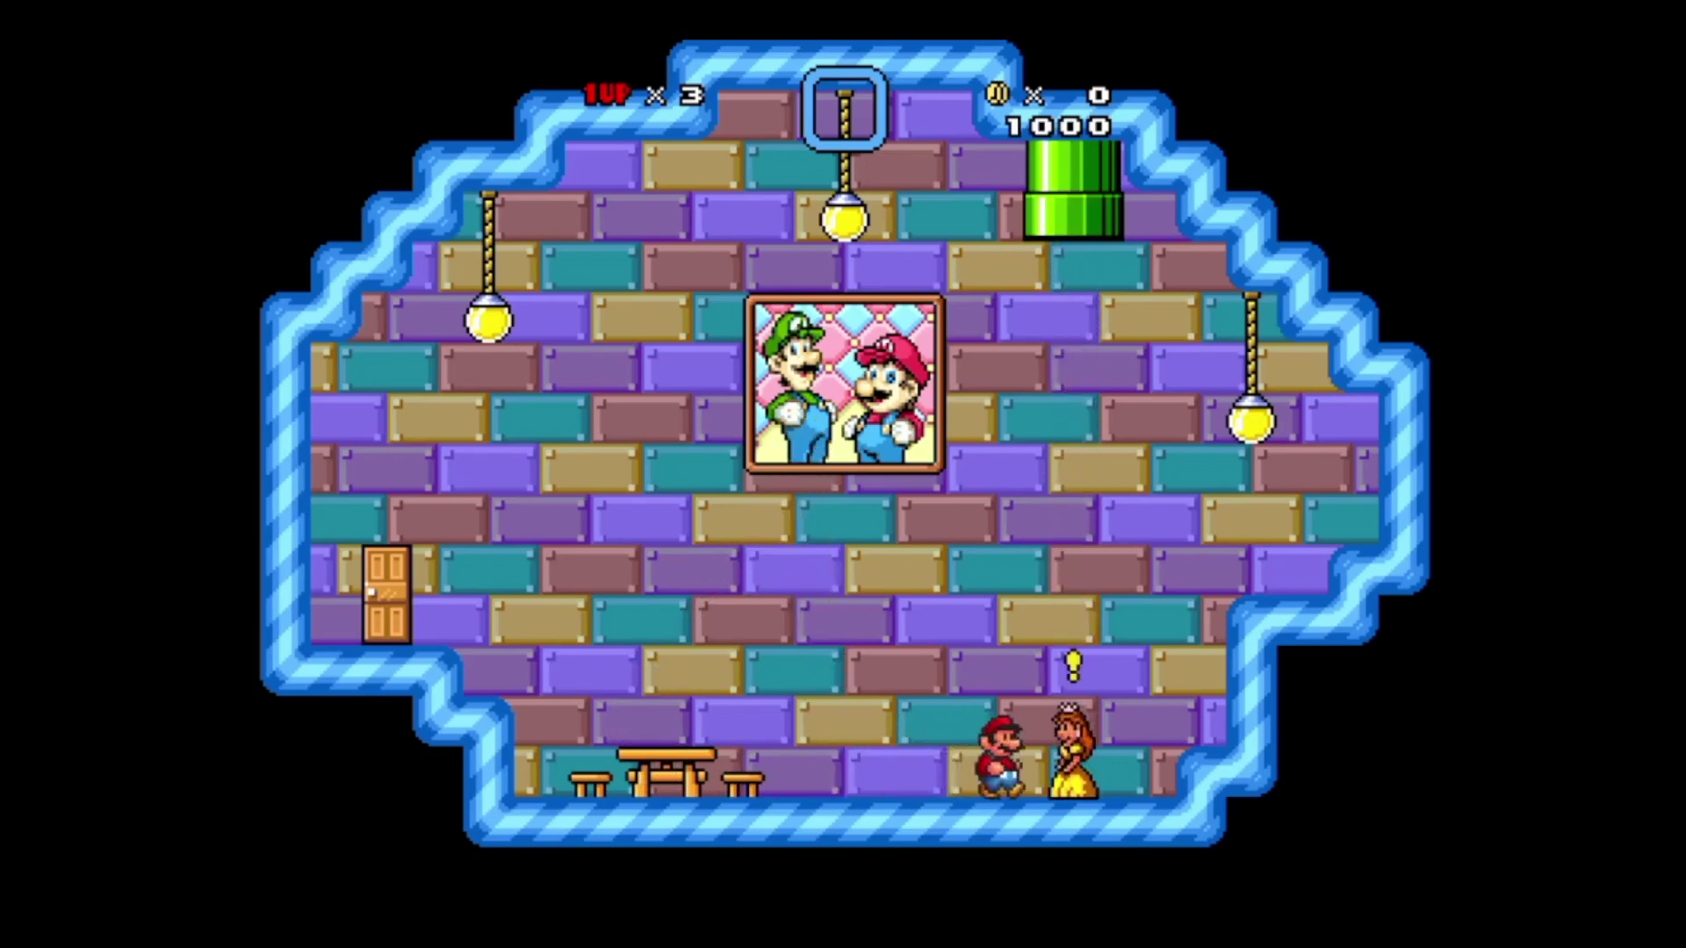
{"action": "key", "text": "Right"}
{"action": "key", "text": "x"}
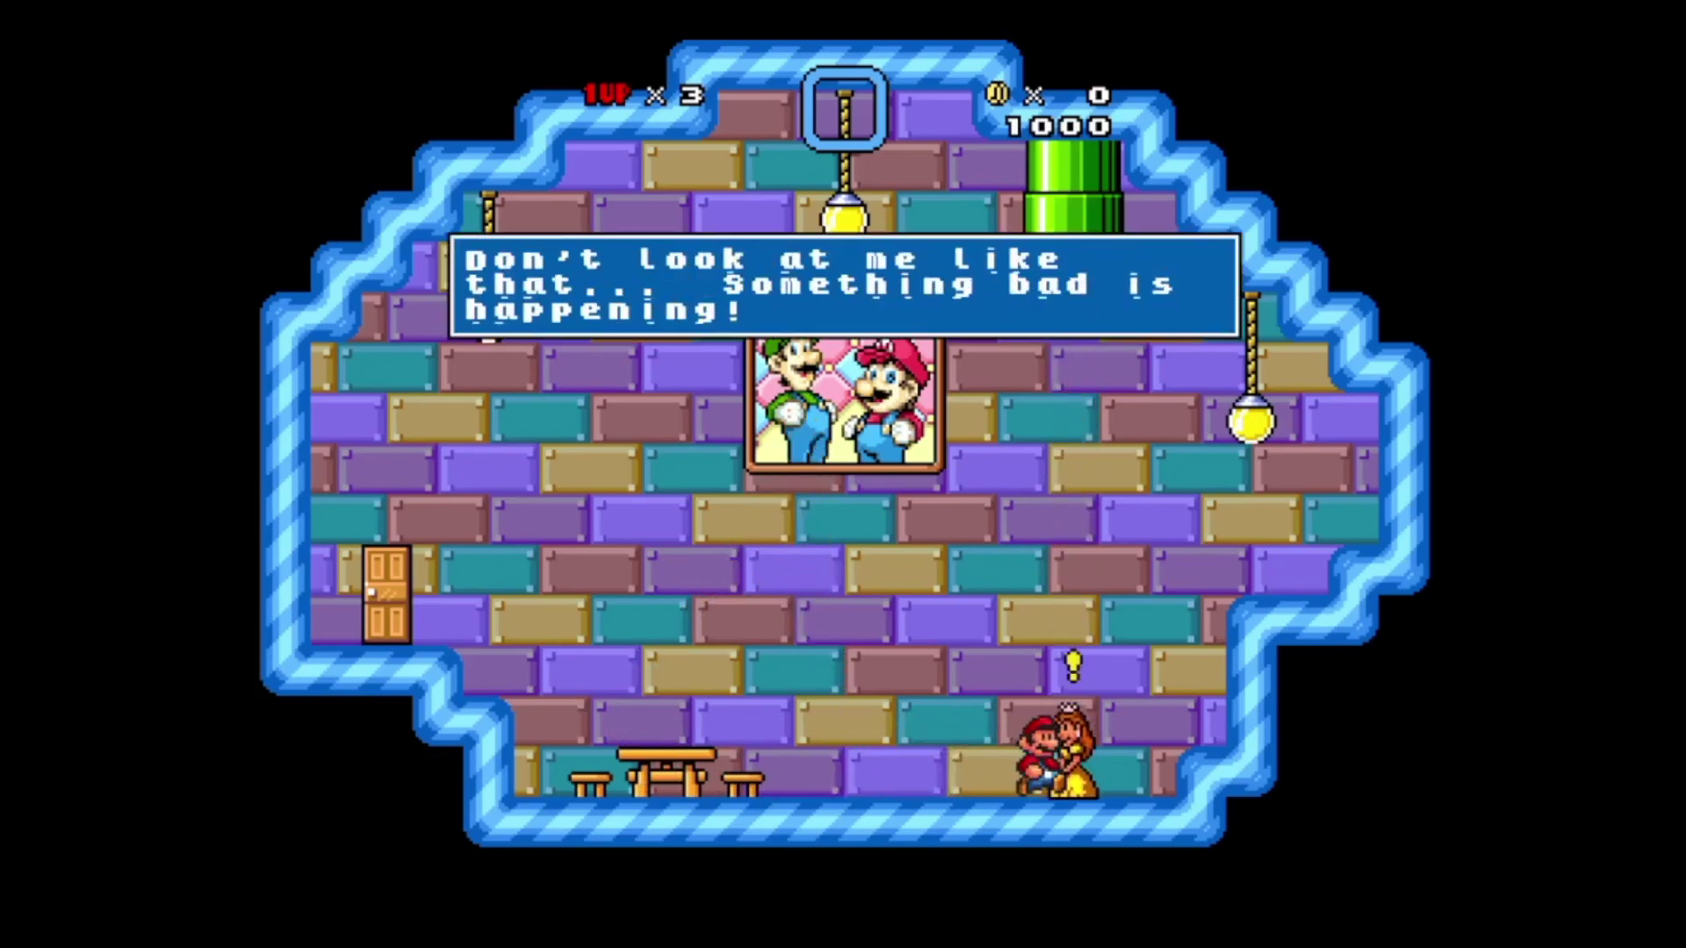
{"action": "key", "text": "x"}
{"action": "key", "text": "x"}
{"action": "key", "text": "x"}
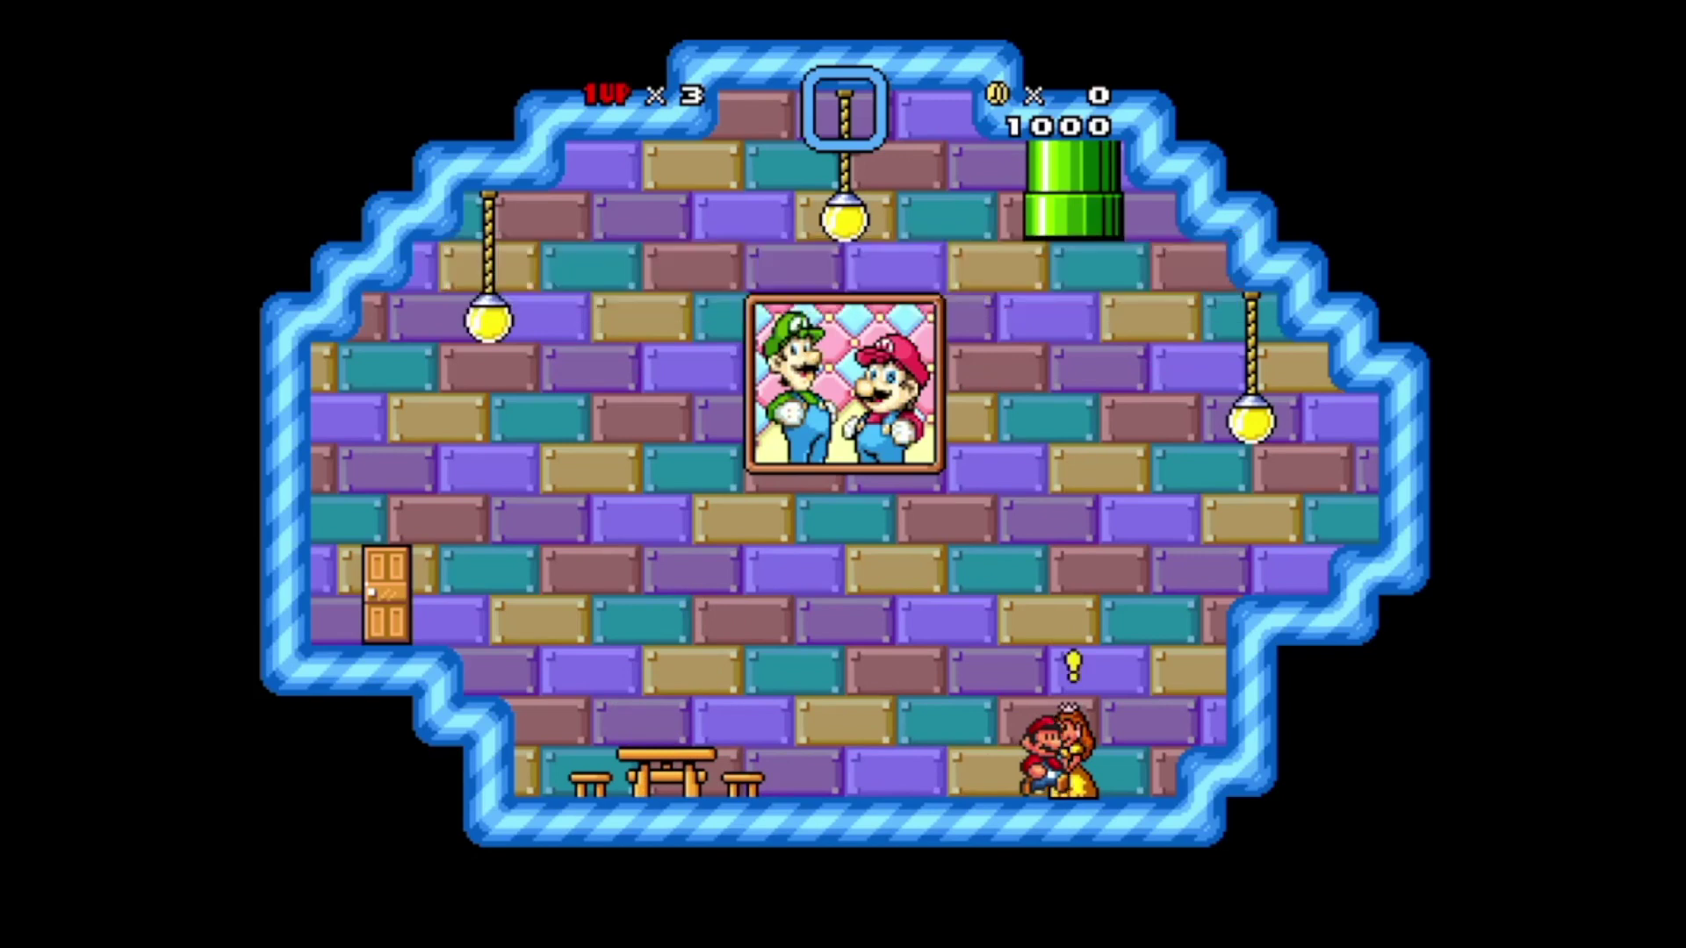
{"action": "key", "text": "Left"}
{"action": "key", "text": "x"}
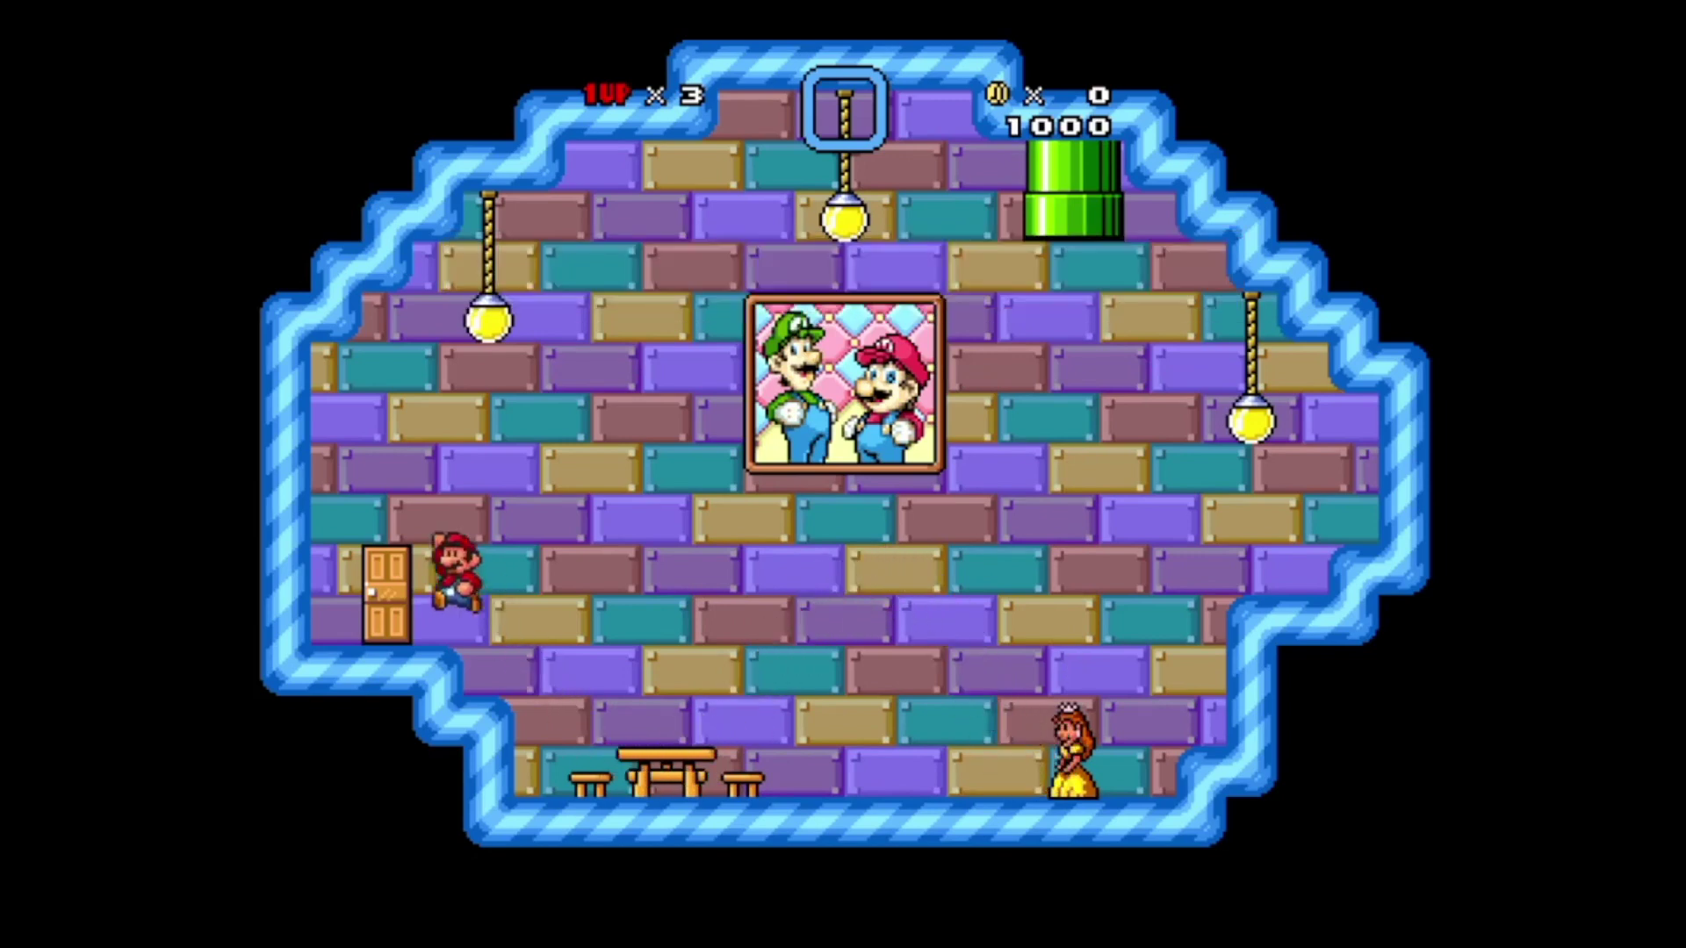
{"action": "key", "text": "Up"}
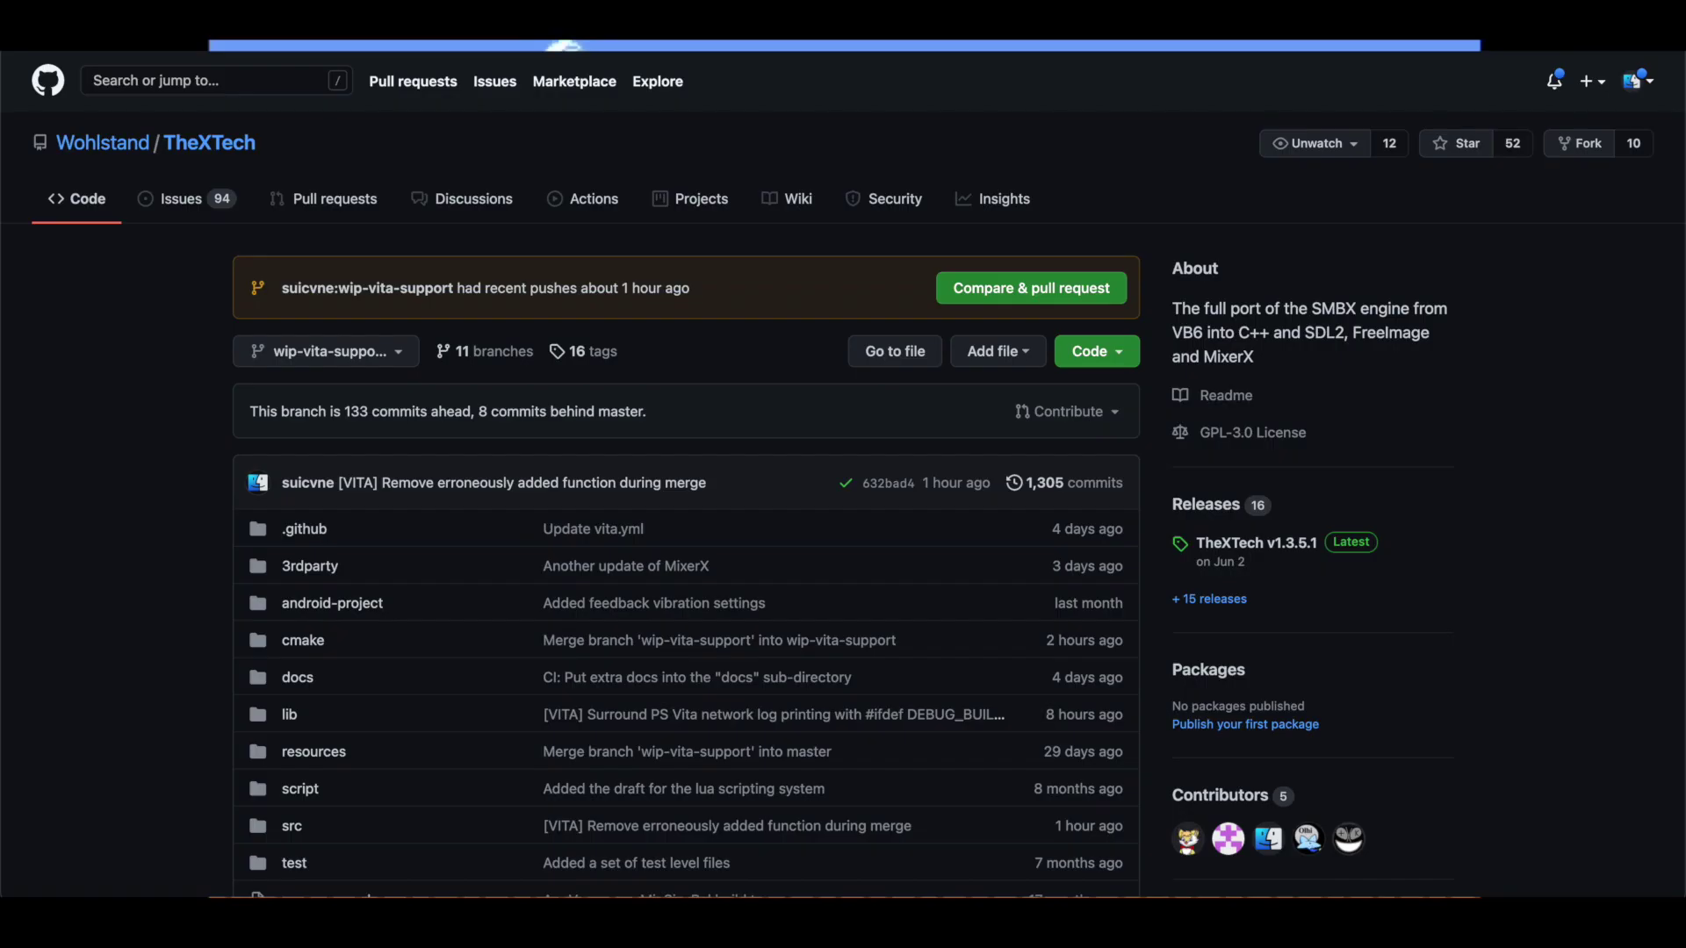